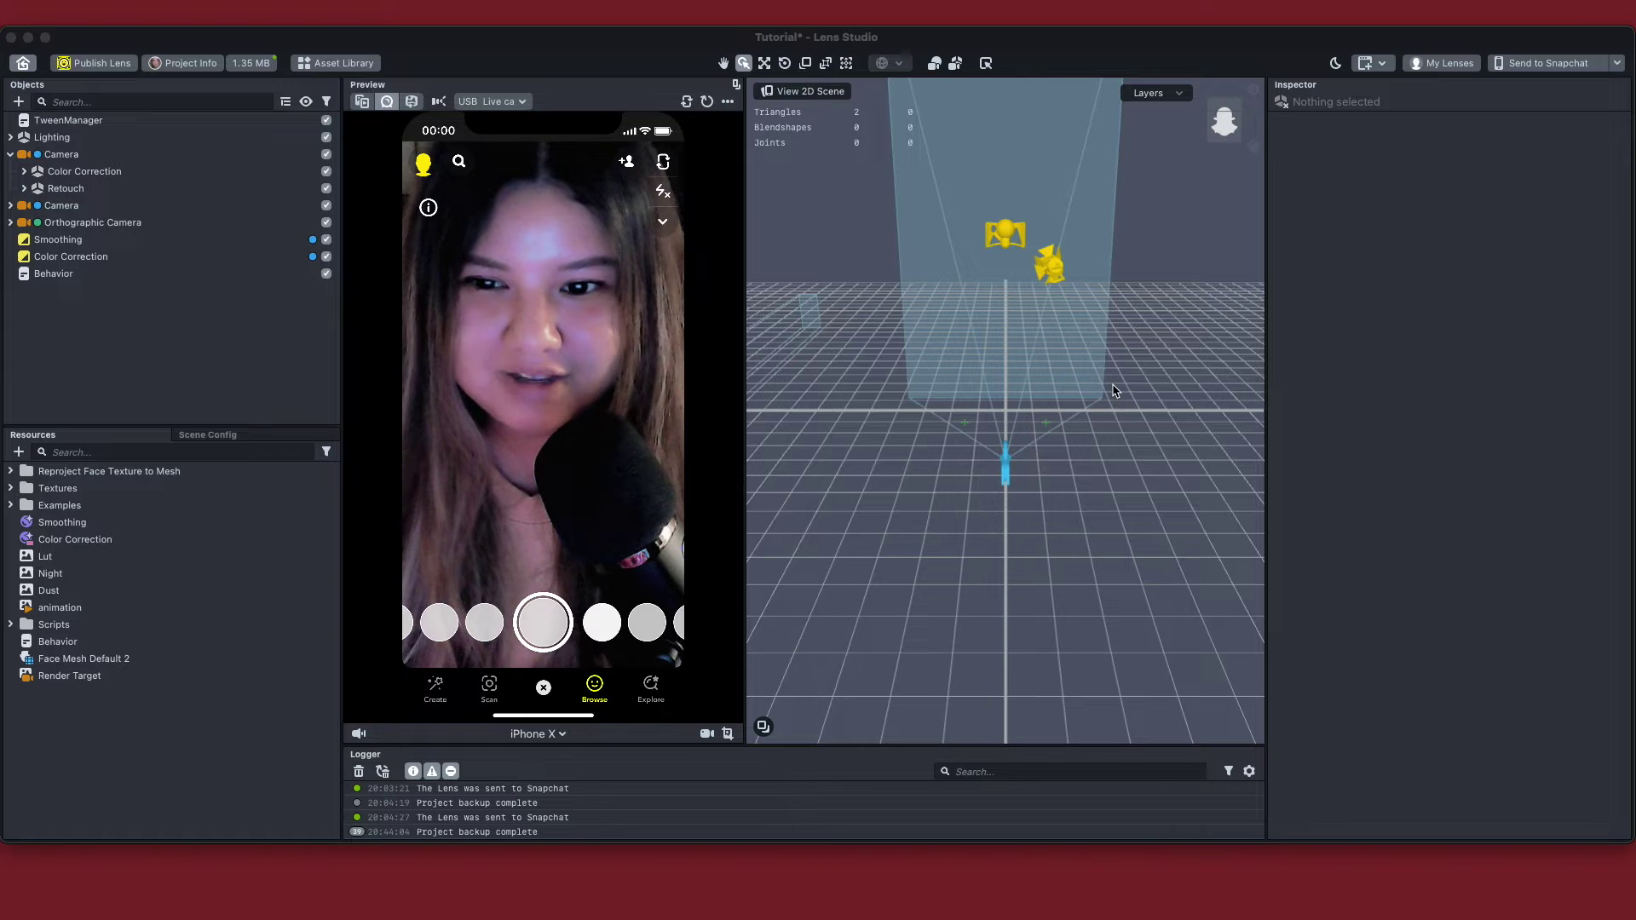
Import the 3D Makeup Helper package from the Asset Library, then close the library
{"action": "left_click", "coordinate": [341, 64]}
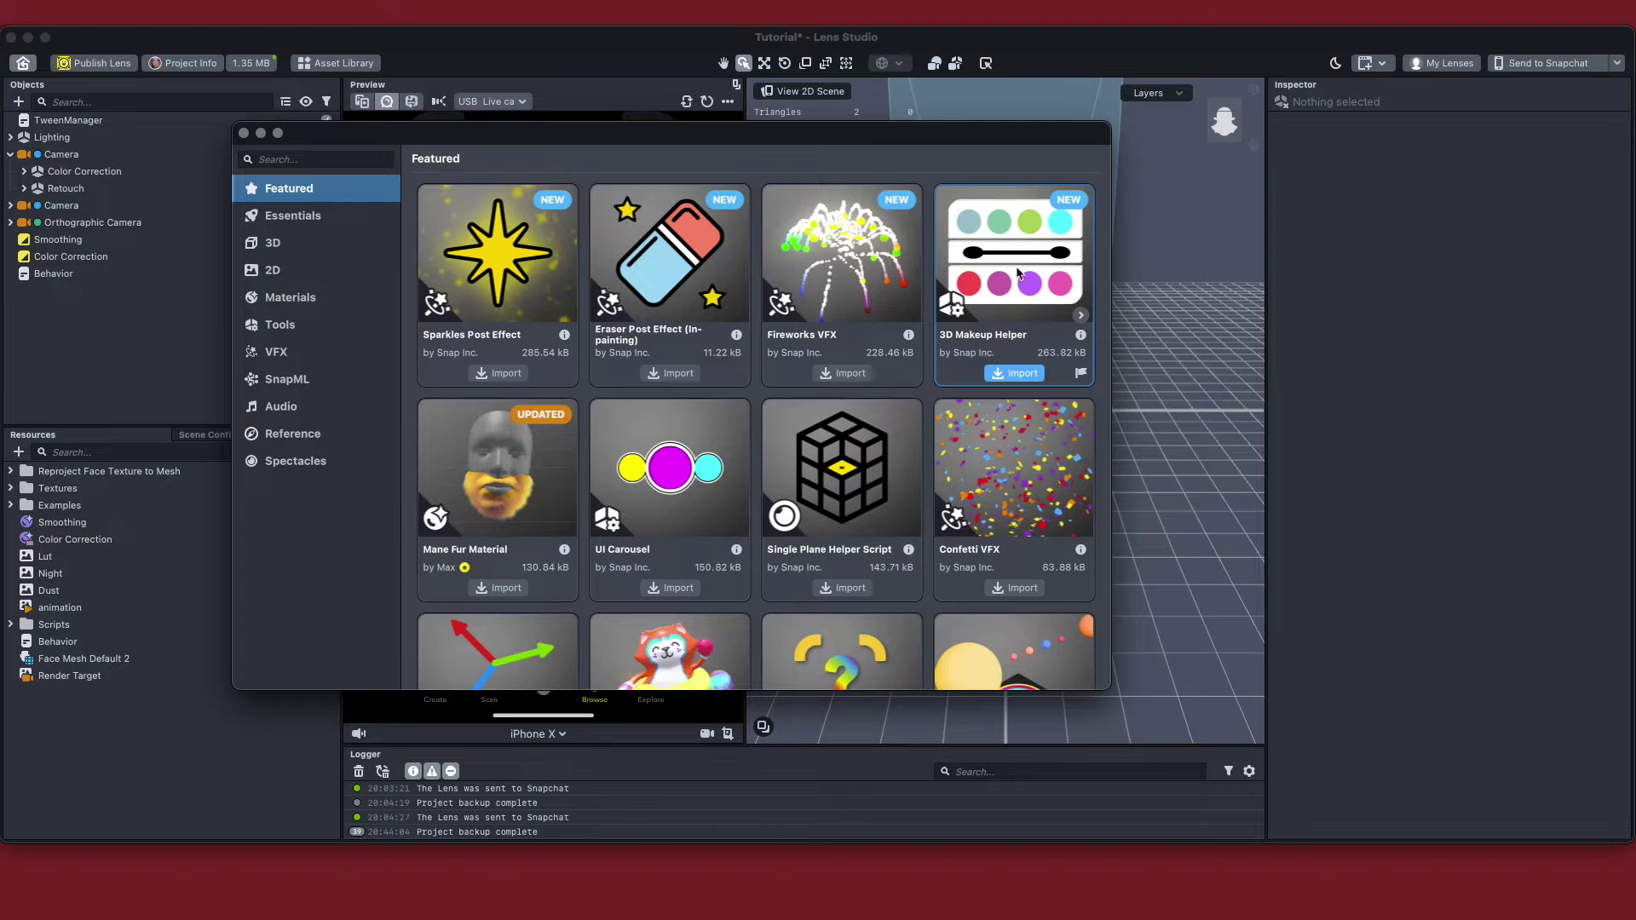
{"action": "mouse_move", "coordinate": [1053, 186]}
{"action": "left_click", "coordinate": [1013, 375]}
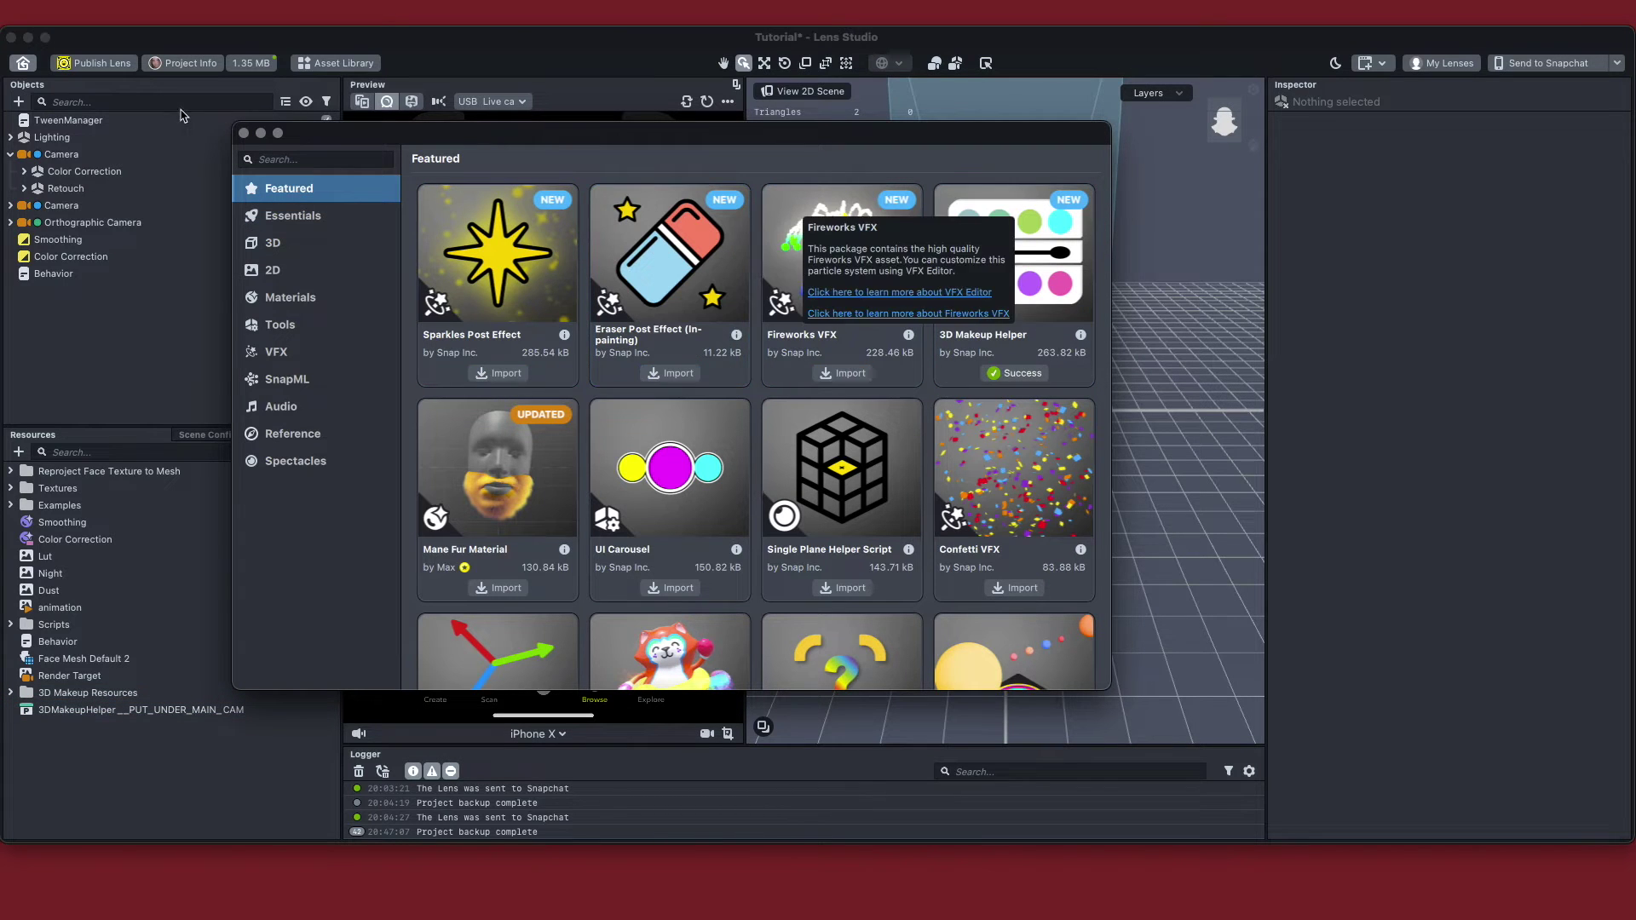
{"action": "left_click", "coordinate": [244, 134]}
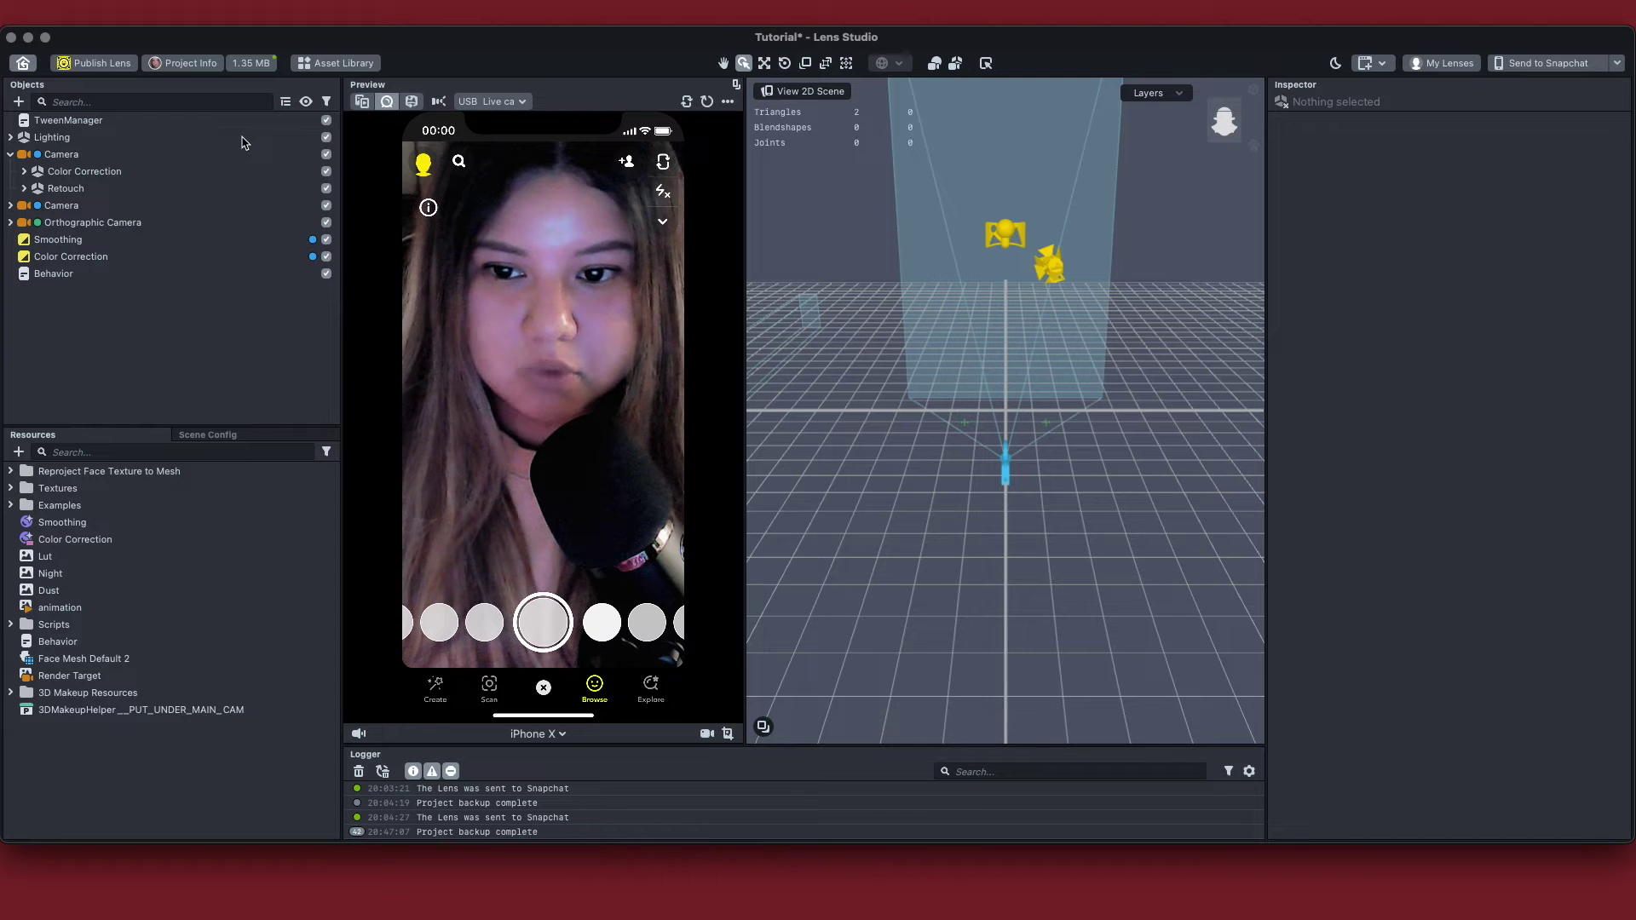
Place the 3DMakeupHelper__PUT_UNDER_MAIN_CAM prefab under the Camera in Objects
{"action": "left_click", "coordinate": [196, 624]}
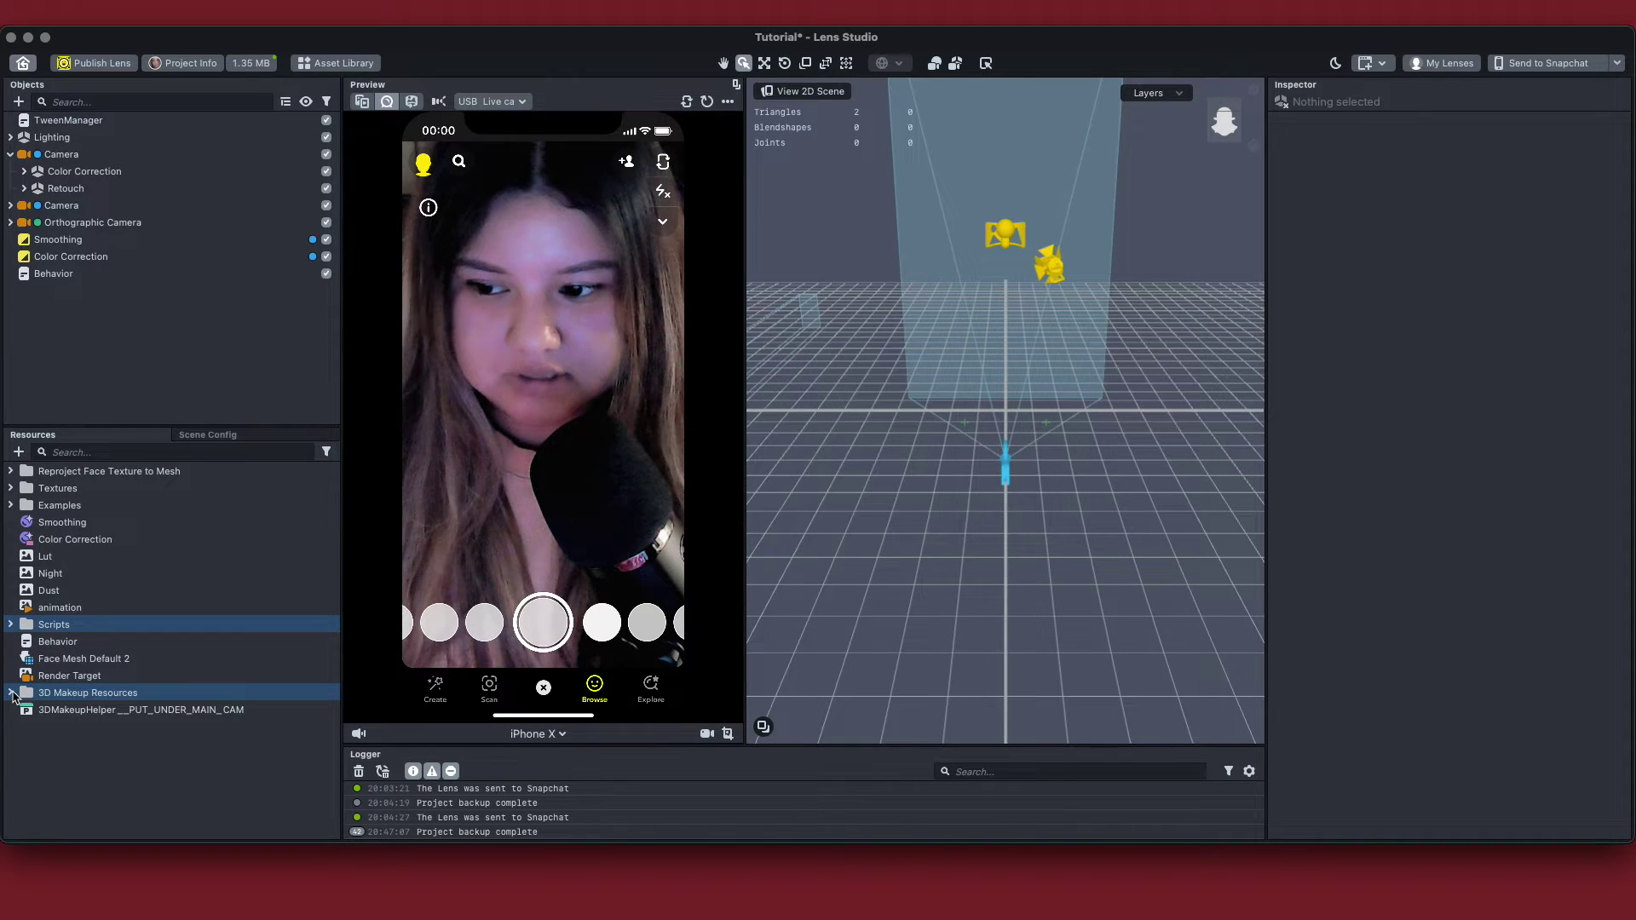
{"action": "left_click", "coordinate": [66, 712]}
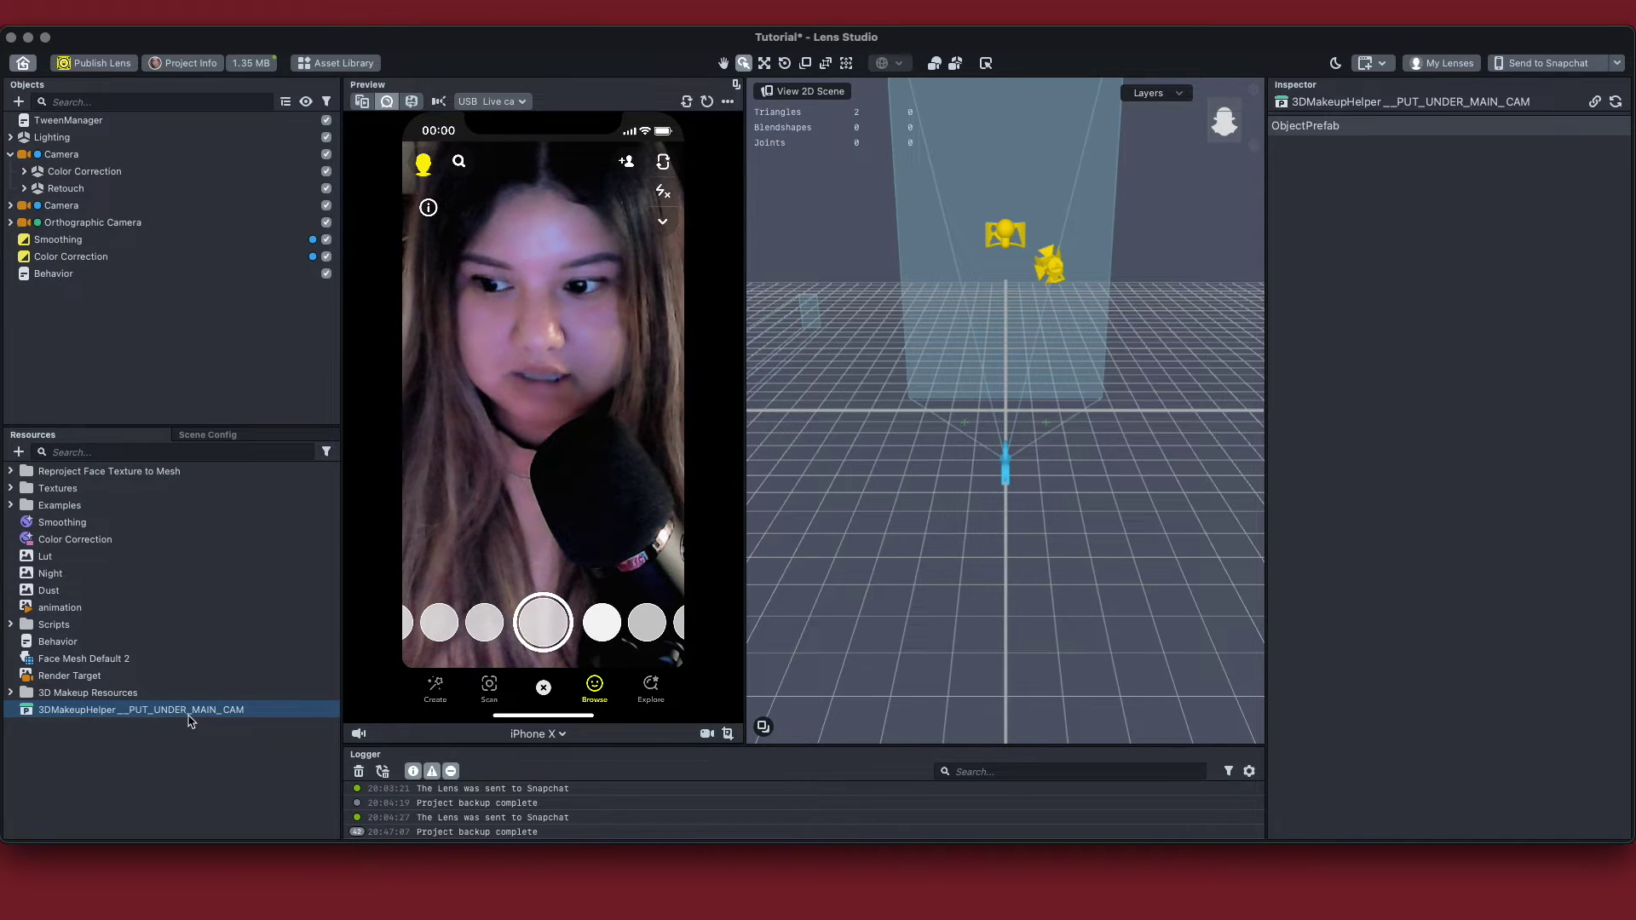
{"action": "left_click_drag", "start_coordinate": [190, 720], "coordinate": [118, 159]}
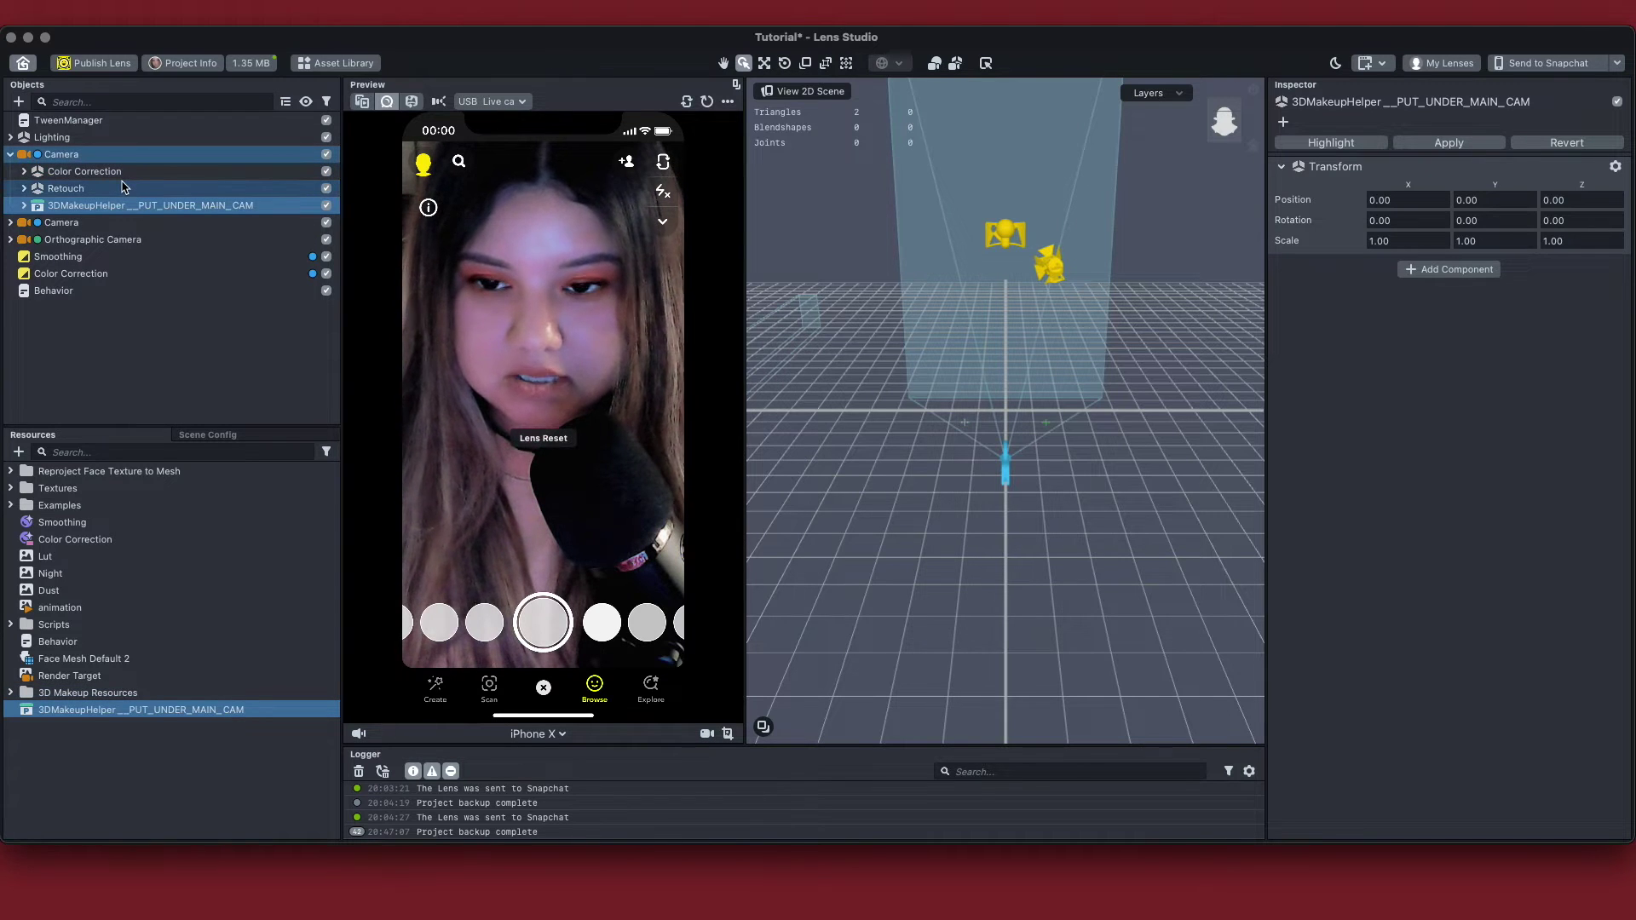
Expand the 3D Makeup Resources folder to browse its Mesh and Materials subfolders
{"action": "left_click", "coordinate": [60, 693]}
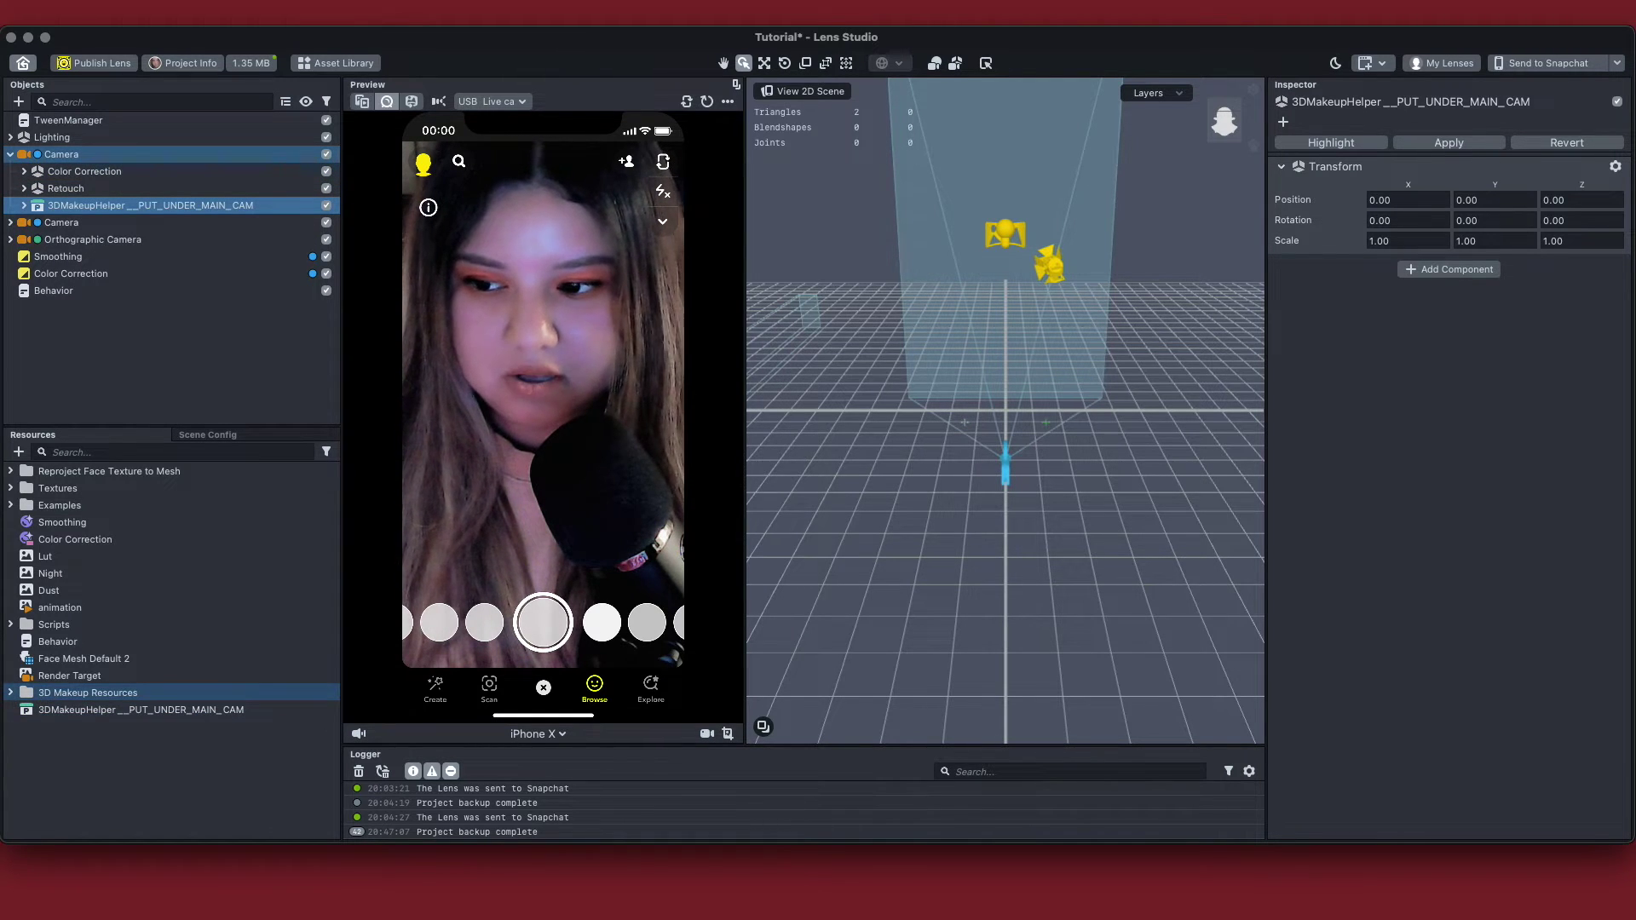
{"action": "left_click", "coordinate": [10, 693]}
{"action": "left_click", "coordinate": [120, 714]}
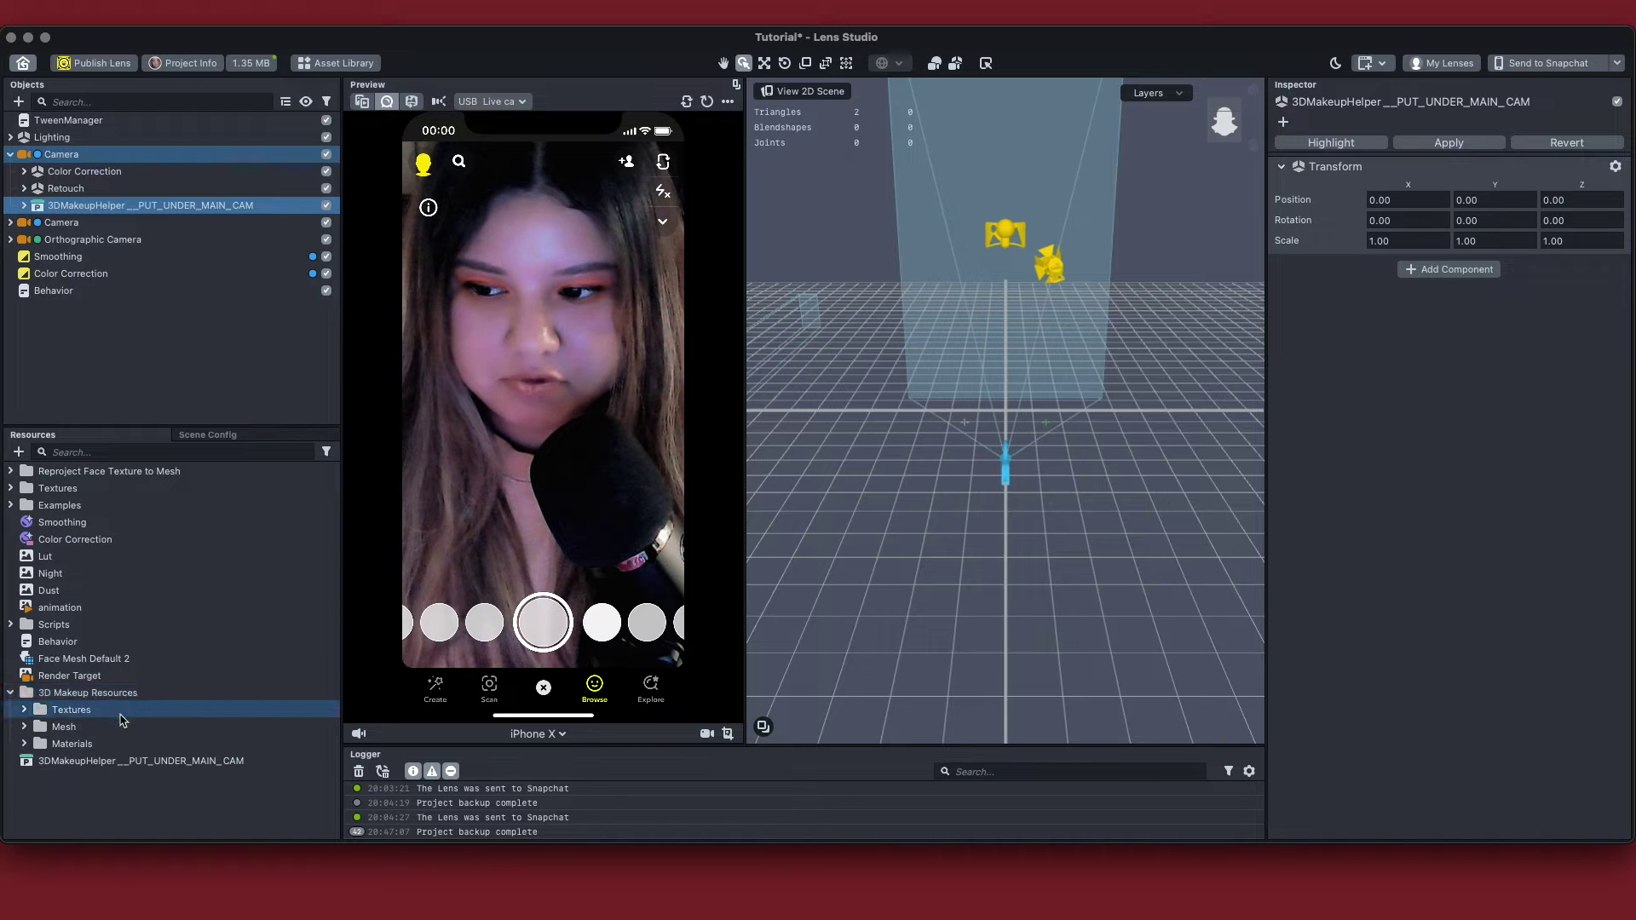
{"action": "left_click", "coordinate": [120, 694]}
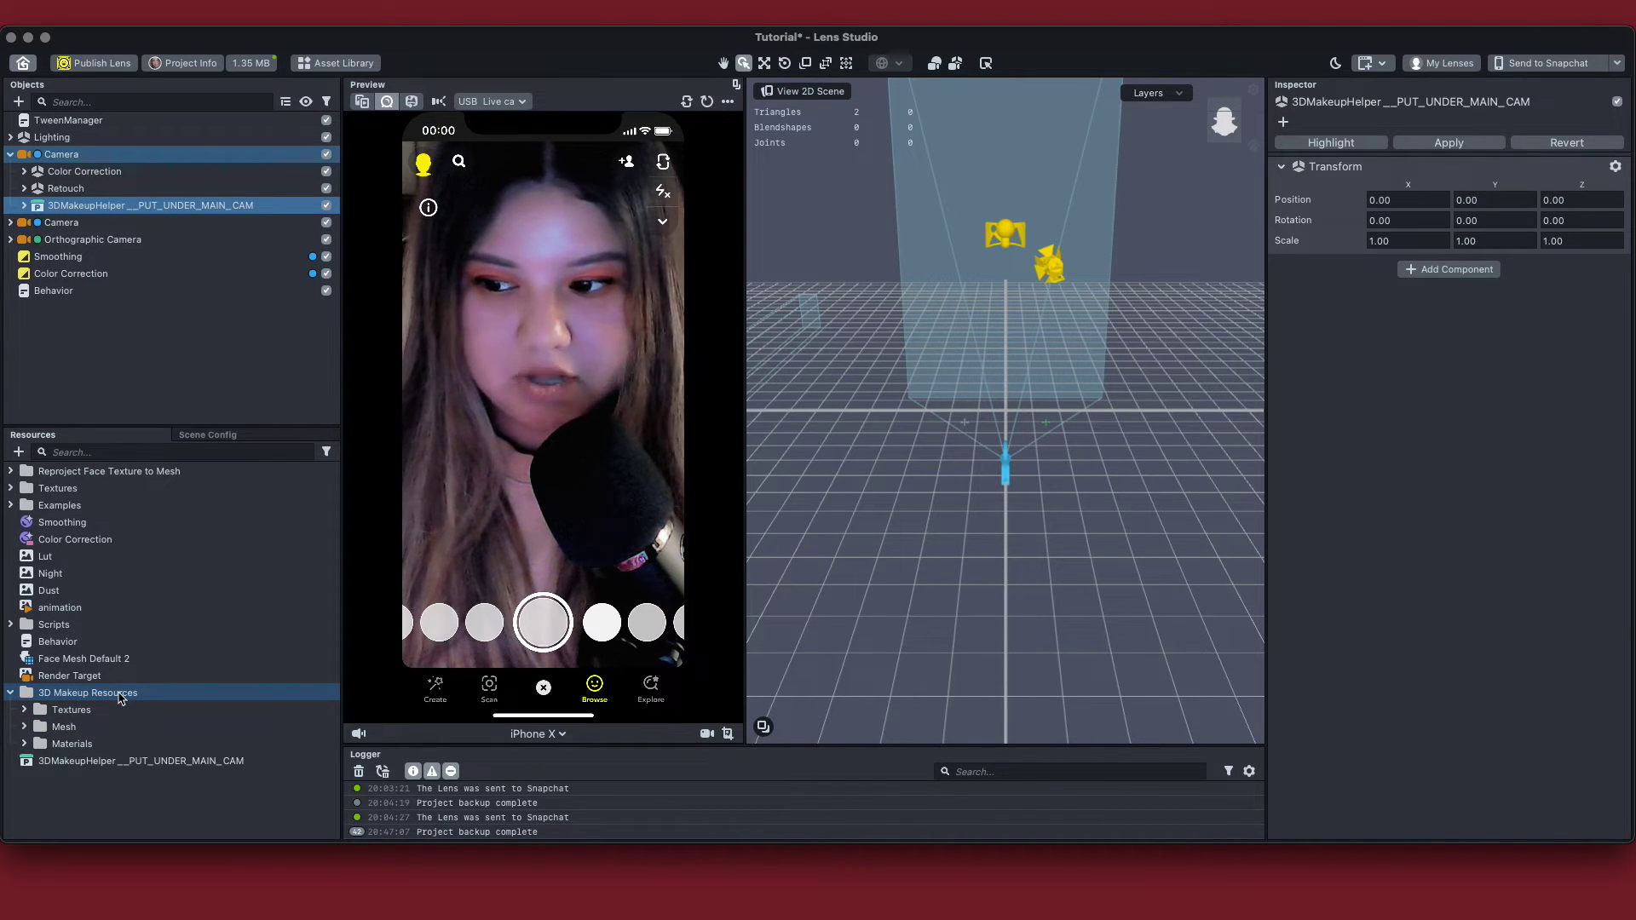
{"action": "left_click", "coordinate": [113, 727]}
{"action": "left_click", "coordinate": [124, 745]}
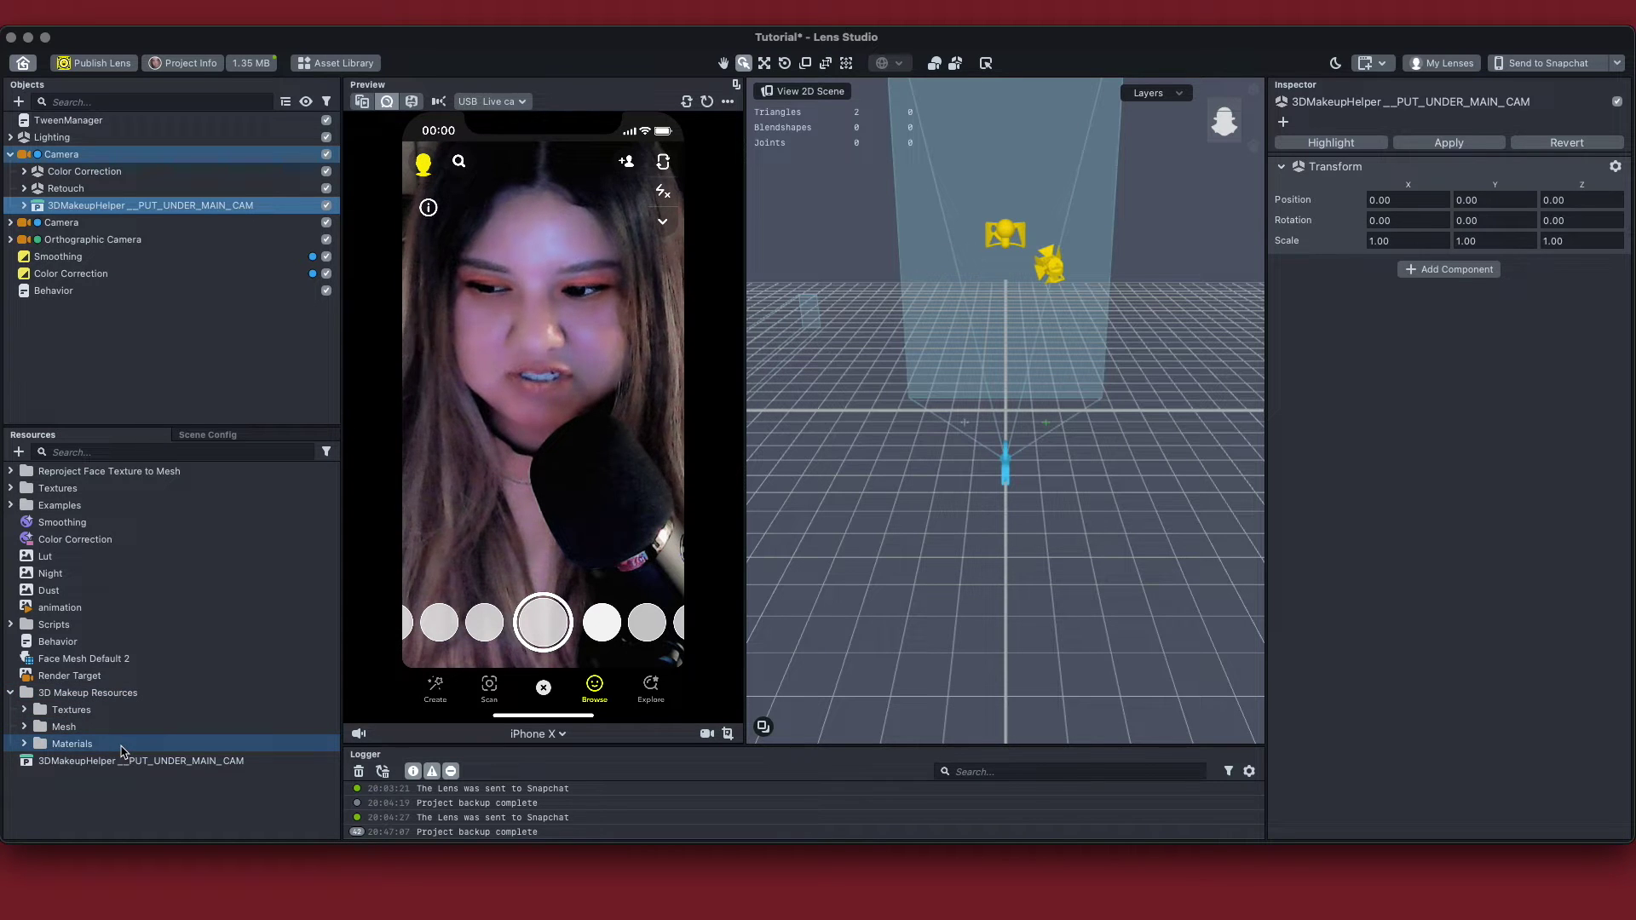
{"action": "left_click", "coordinate": [25, 207]}
In Retouch 1, set soft skin and teeth whitening to 0.40, eye sharpening and whitening to 0.30
{"action": "left_click", "coordinate": [110, 223]}
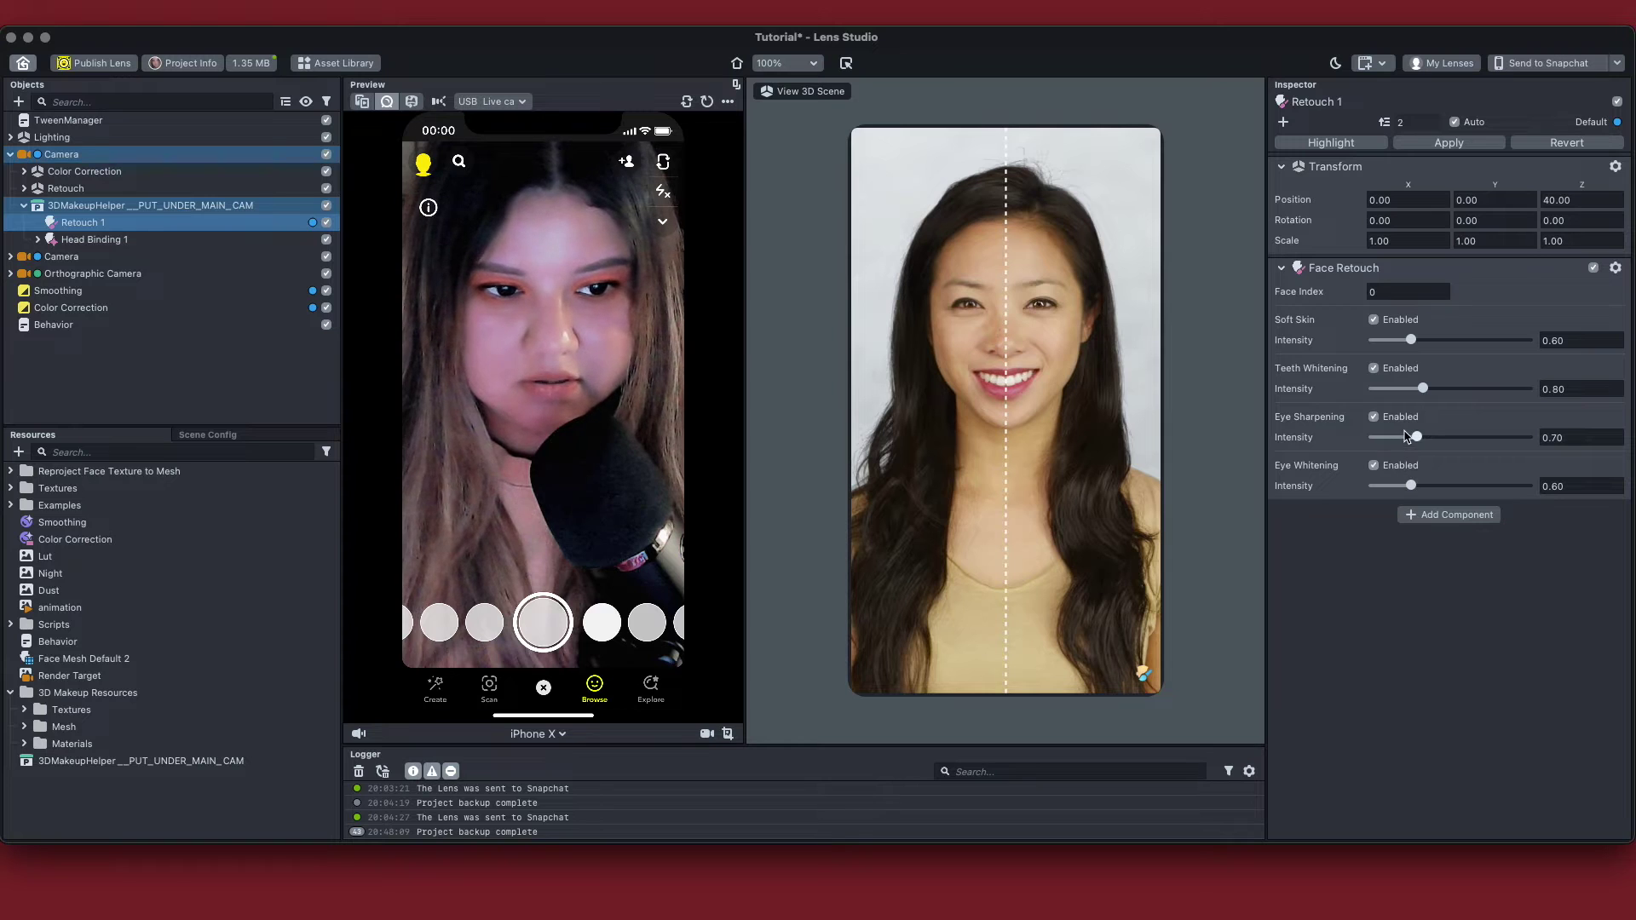
{"action": "left_click_drag", "start_coordinate": [1417, 438], "coordinate": [1392, 486]}
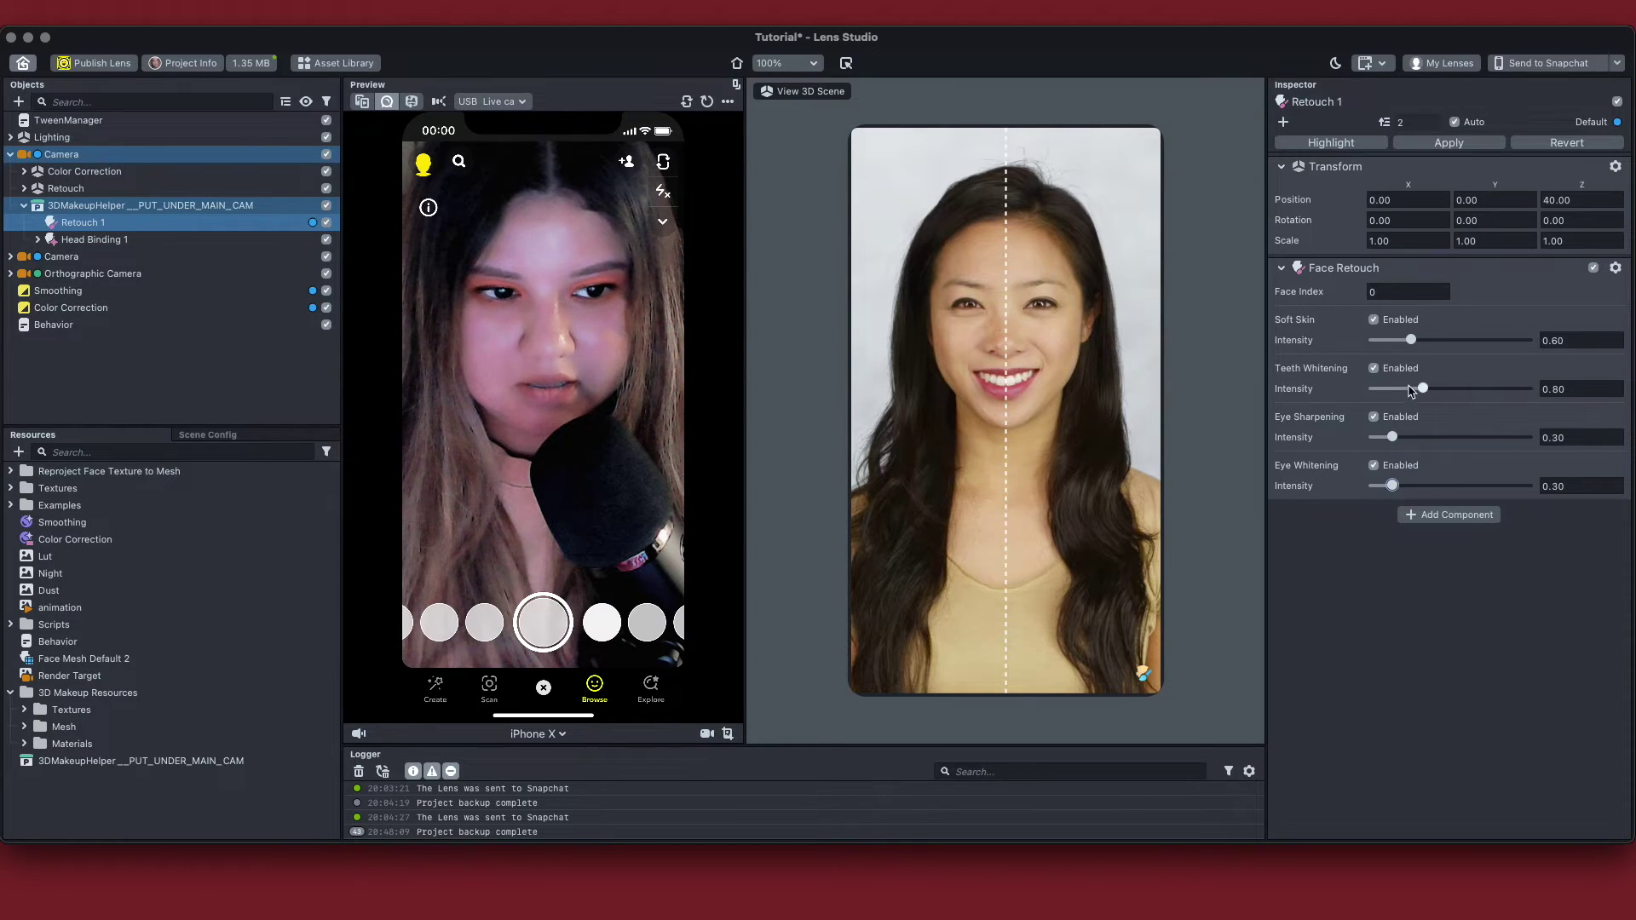
{"action": "left_click_drag", "start_coordinate": [1423, 389], "coordinate": [1398, 340]}
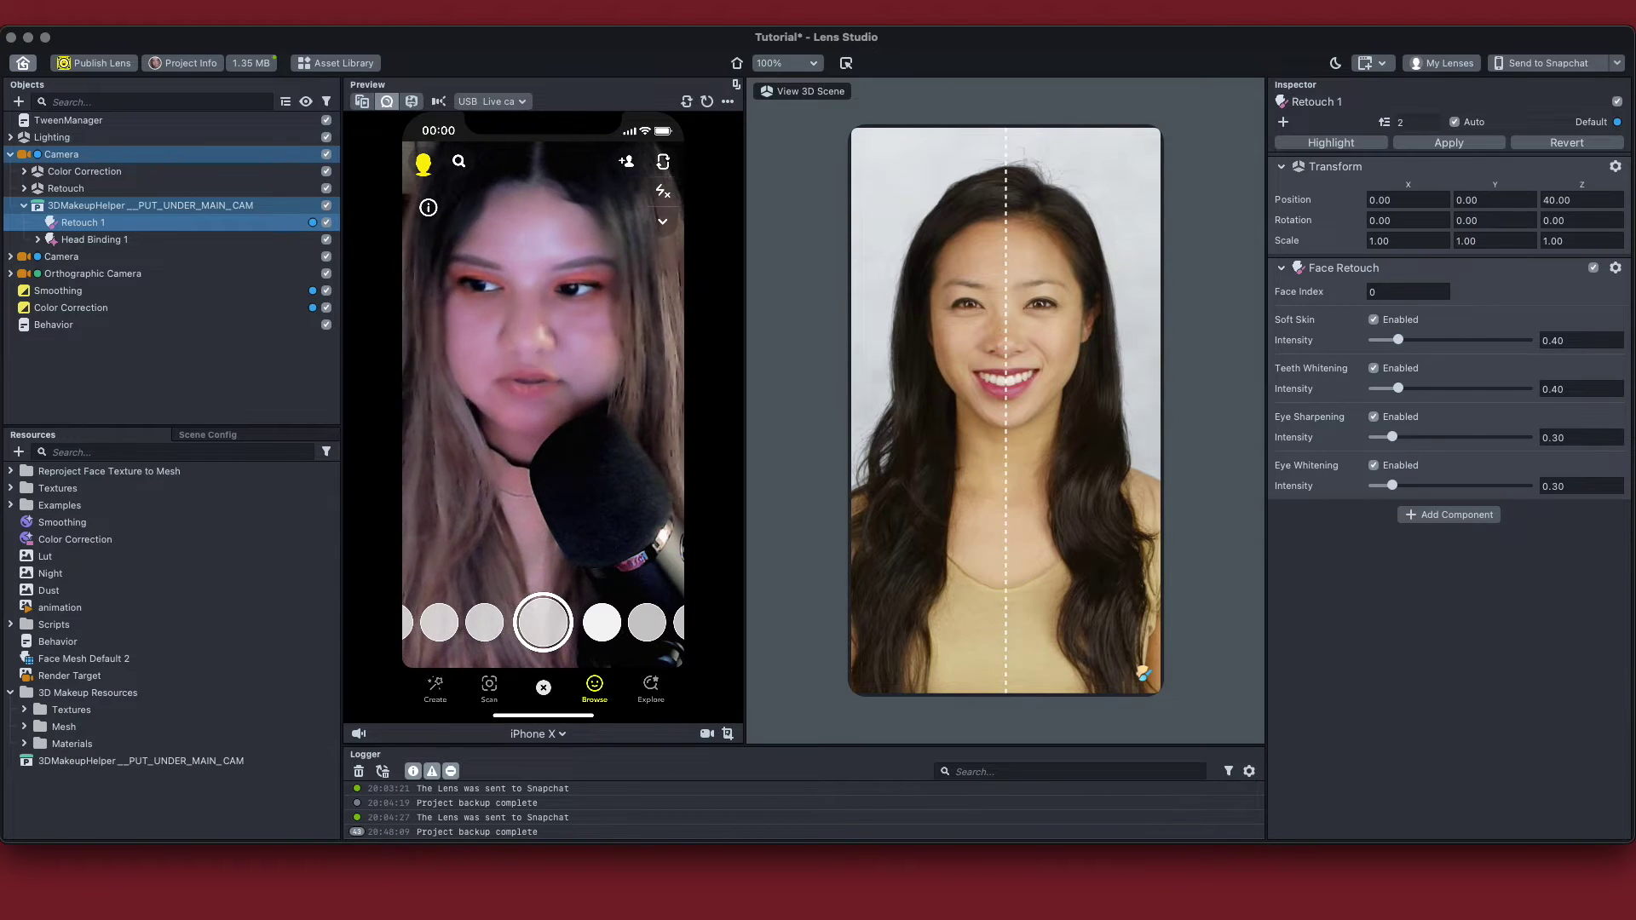
Expand Head Binding 1 and select the Makeup With Masks object
{"action": "left_click", "coordinate": [127, 241]}
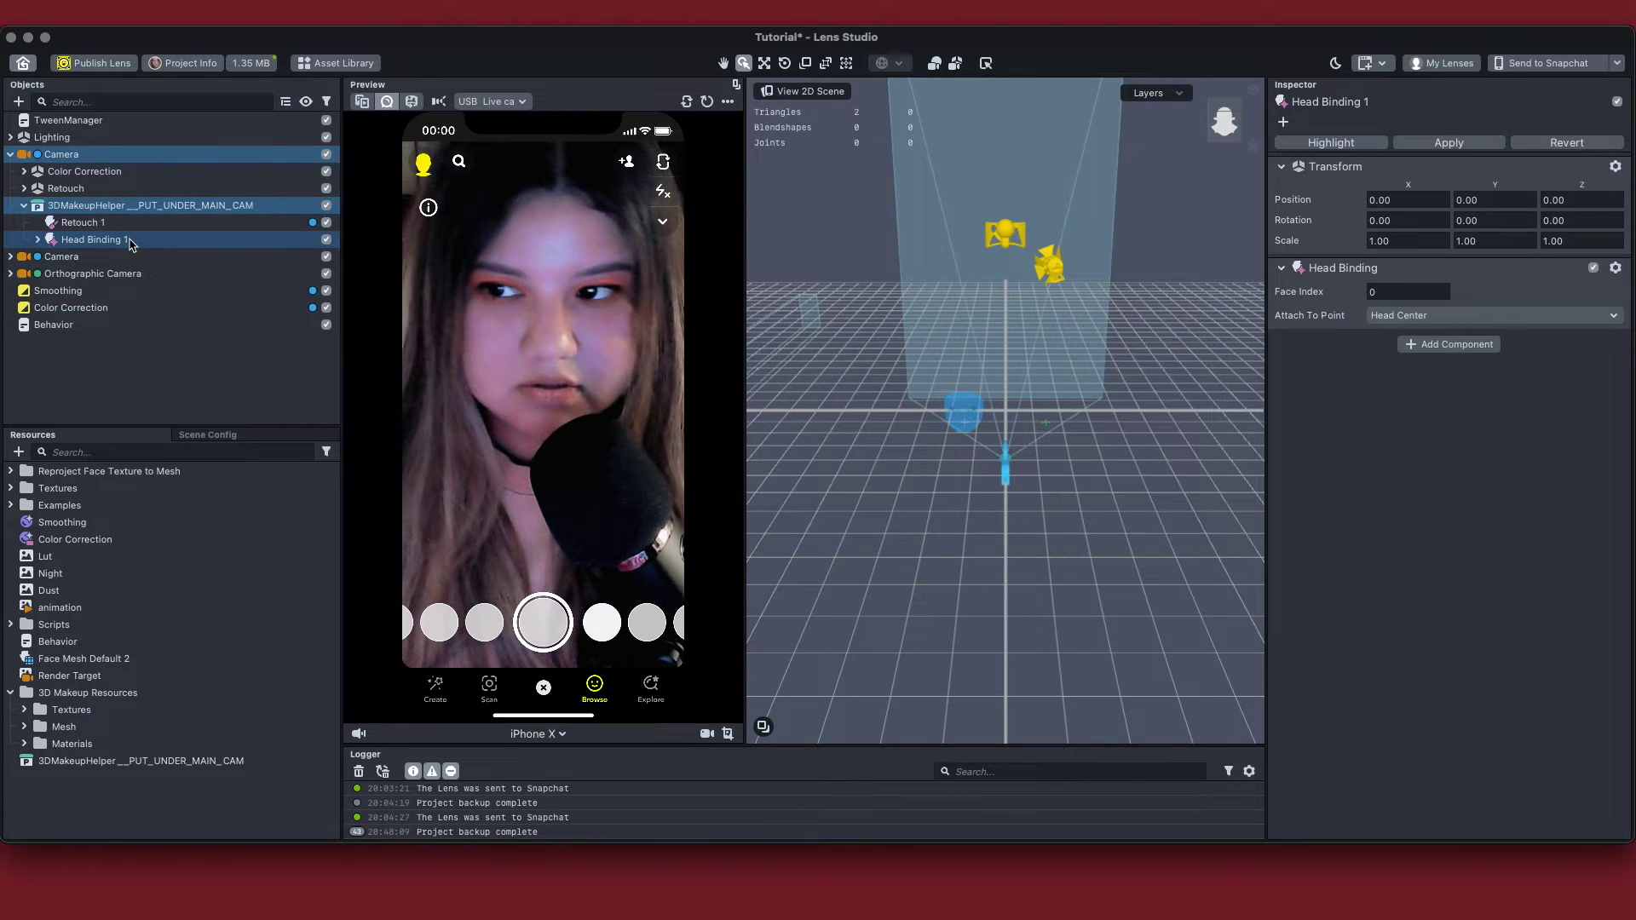
{"action": "left_click", "coordinate": [38, 239]}
{"action": "left_click", "coordinate": [180, 257]}
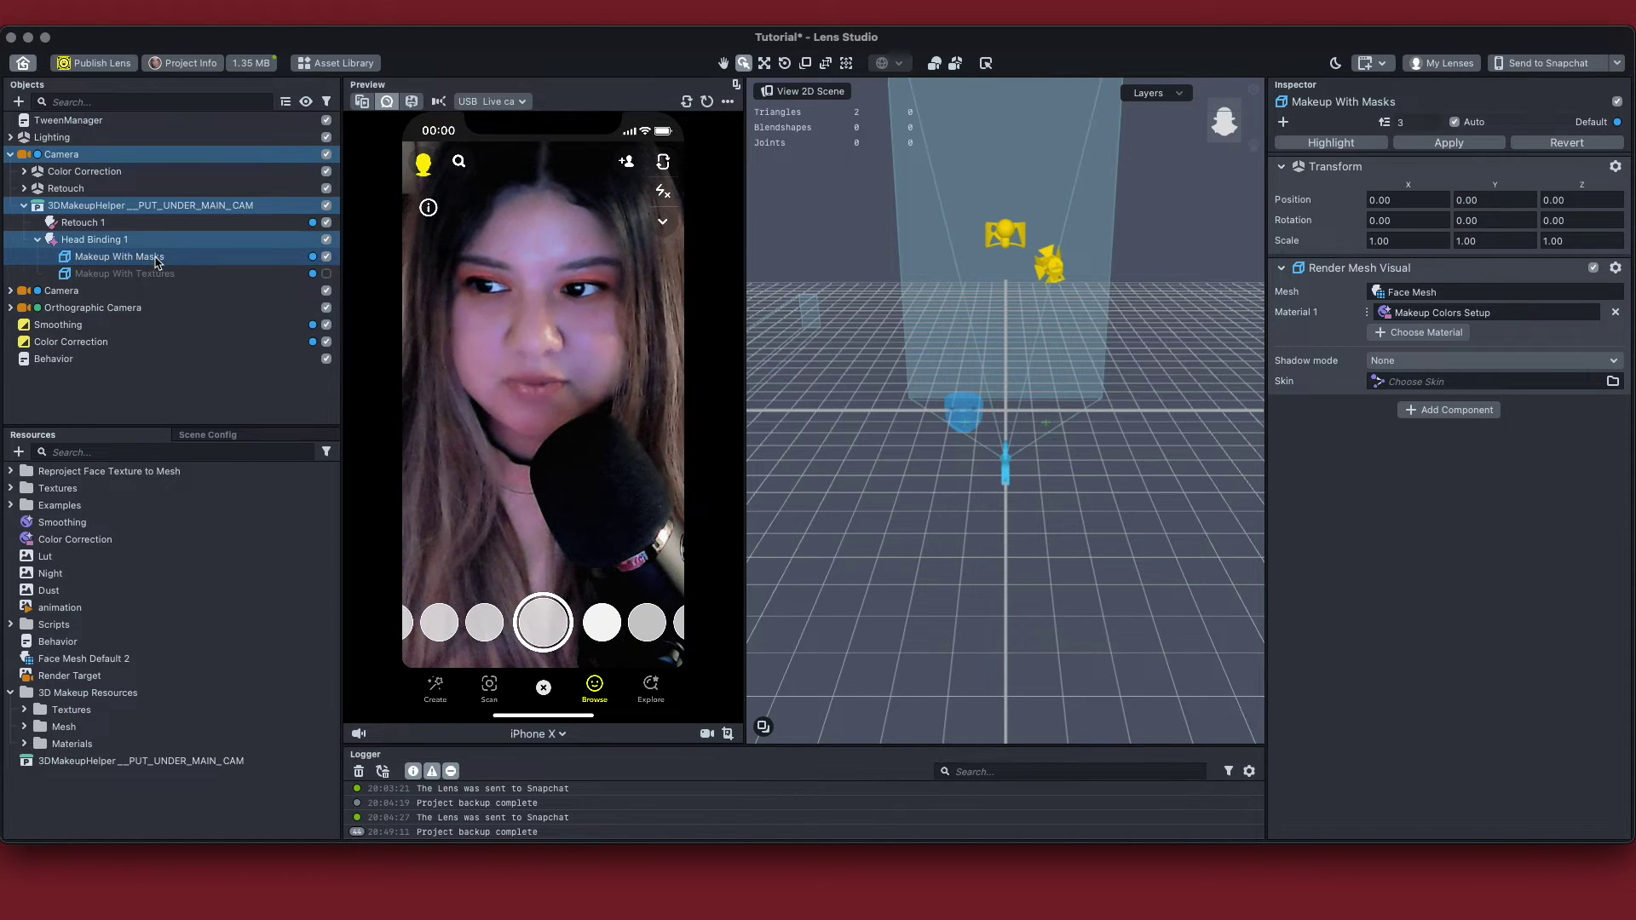
{"action": "left_click_drag", "start_coordinate": [158, 262], "coordinate": [198, 259]}
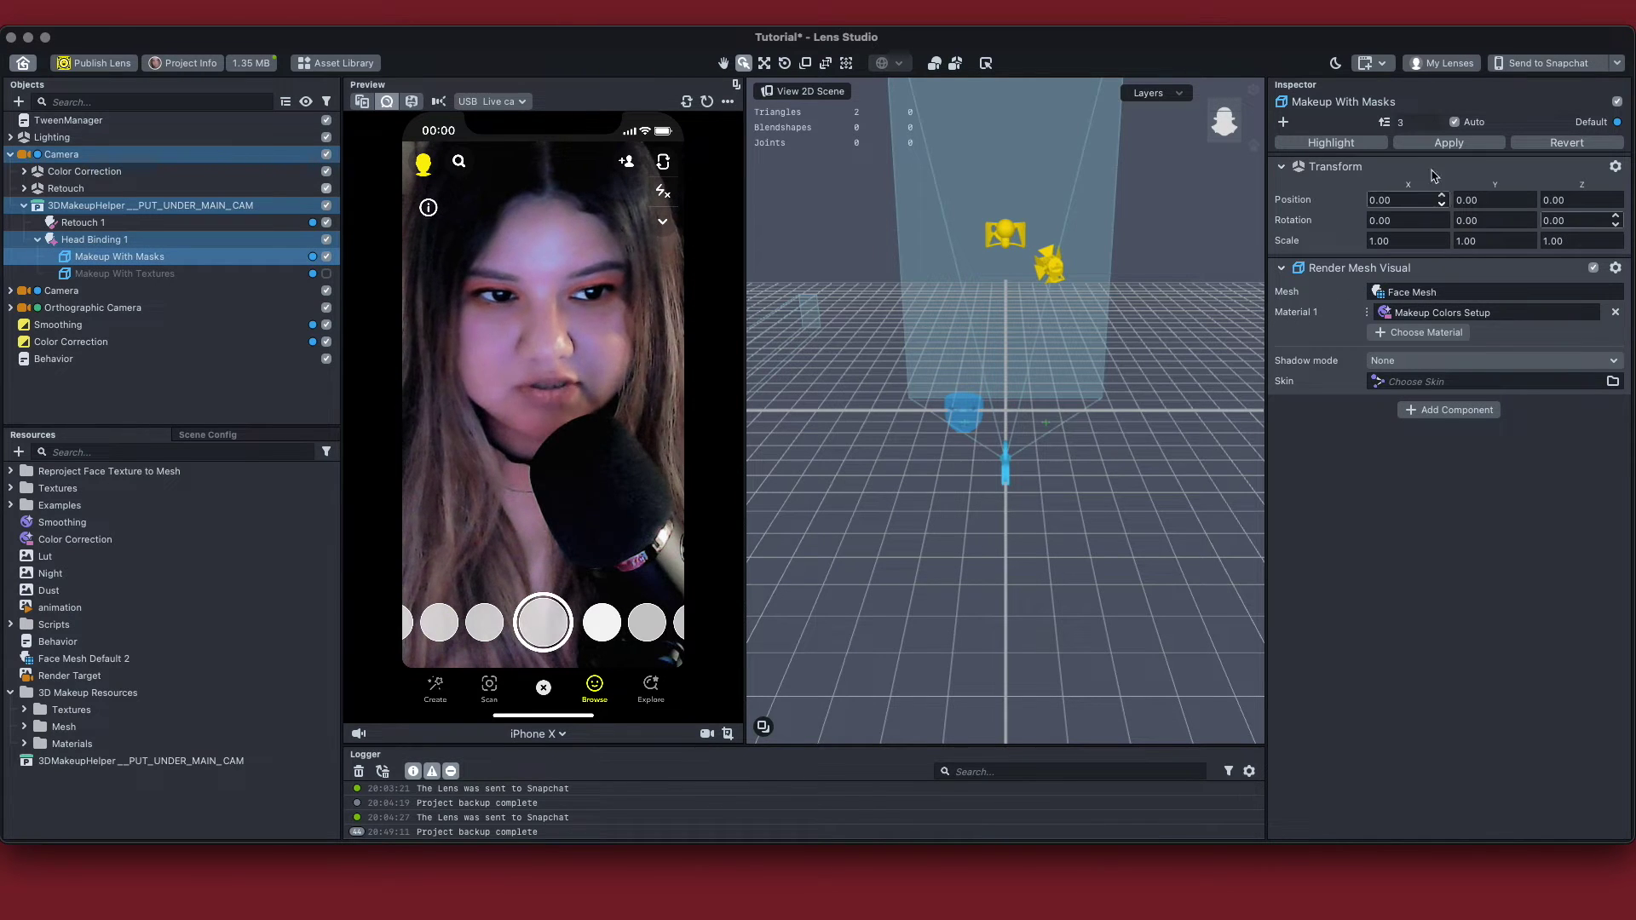
Locate its Material 1, Makeup Colors Setup, from the Inspector's material field
{"action": "right_click", "coordinate": [1419, 313]}
{"action": "left_click", "coordinate": [1461, 375]}
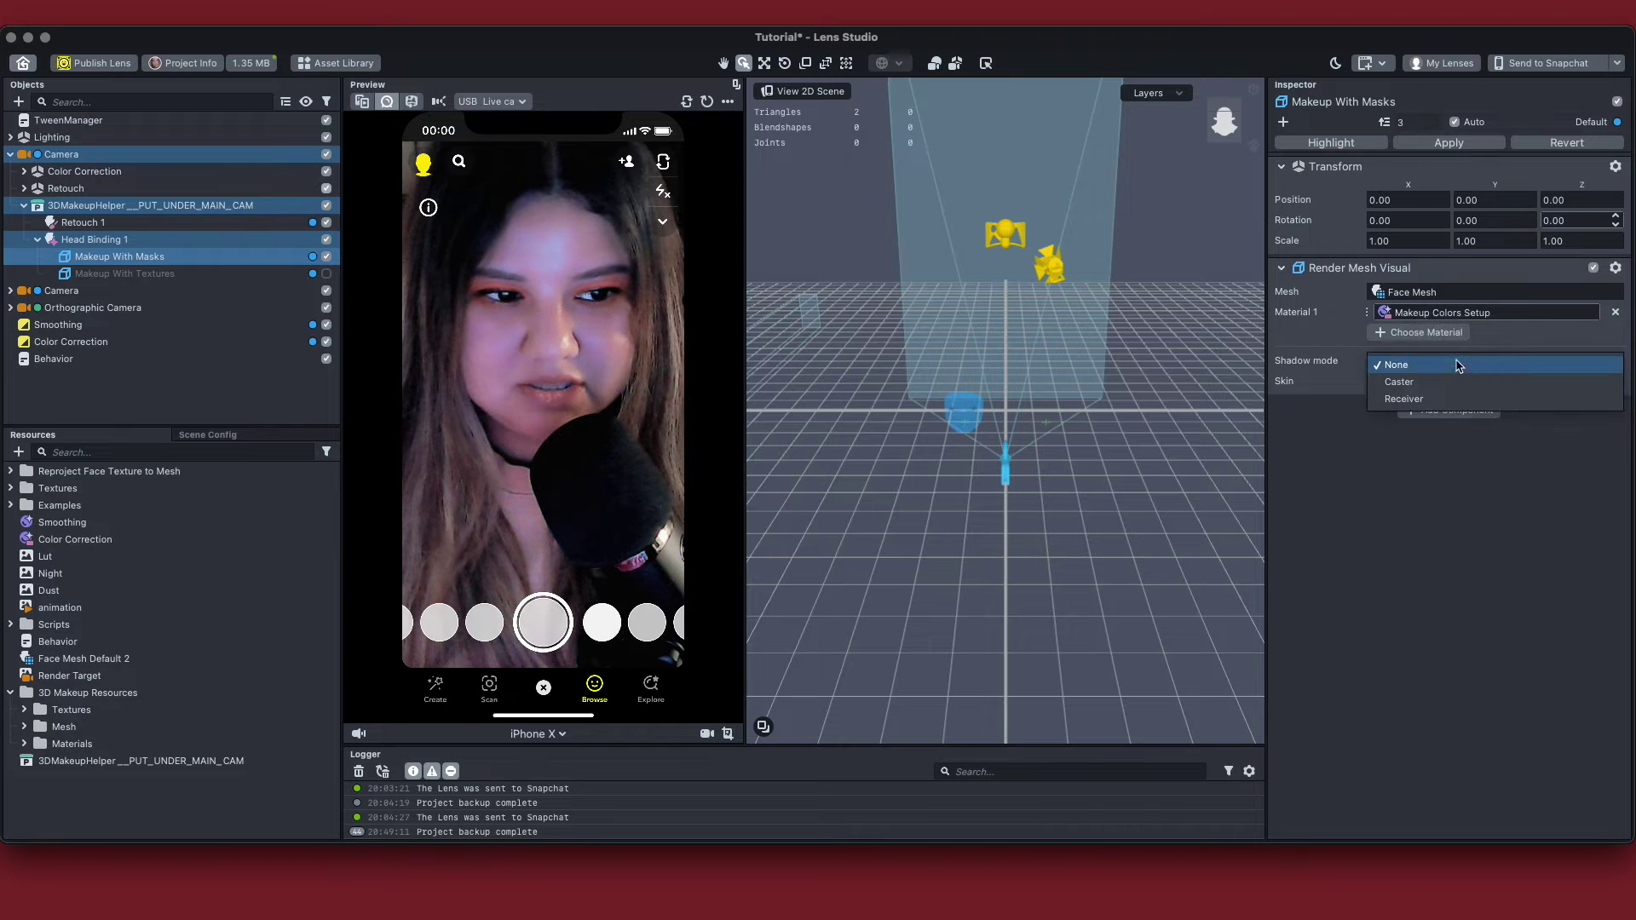
{"action": "right_click", "coordinate": [1421, 314]}
{"action": "left_click", "coordinate": [1458, 362]}
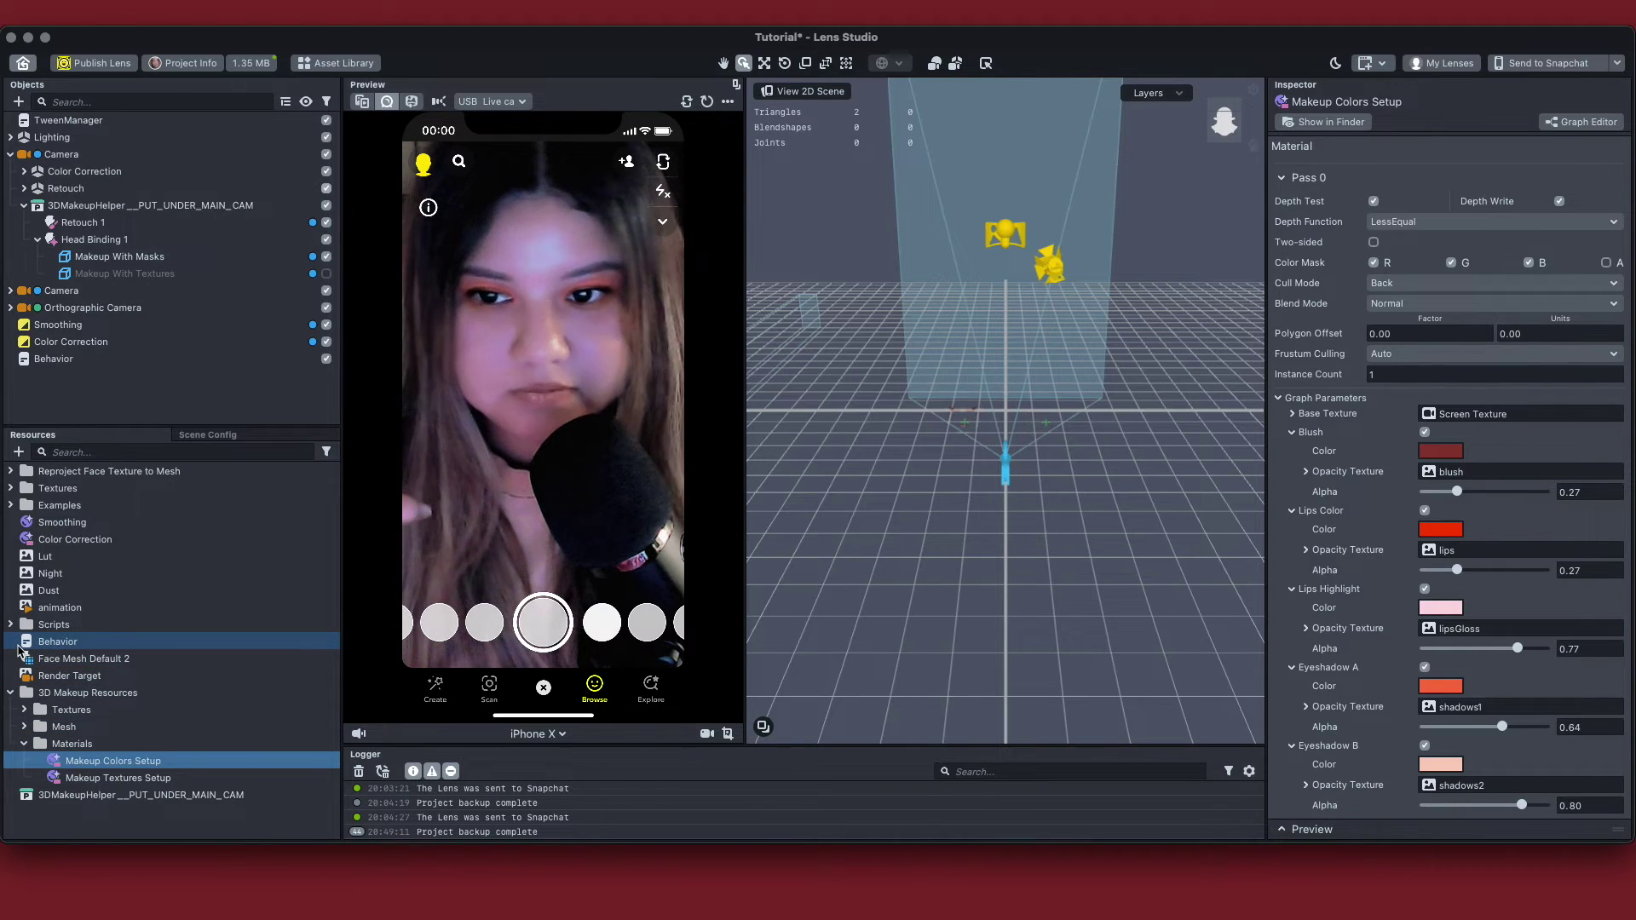
Jump to the Blush Opacity Texture in Resources and preview the blush mask
{"action": "scroll", "coordinate": [1510, 331], "scroll_direction": "down", "scroll_amount": 3}
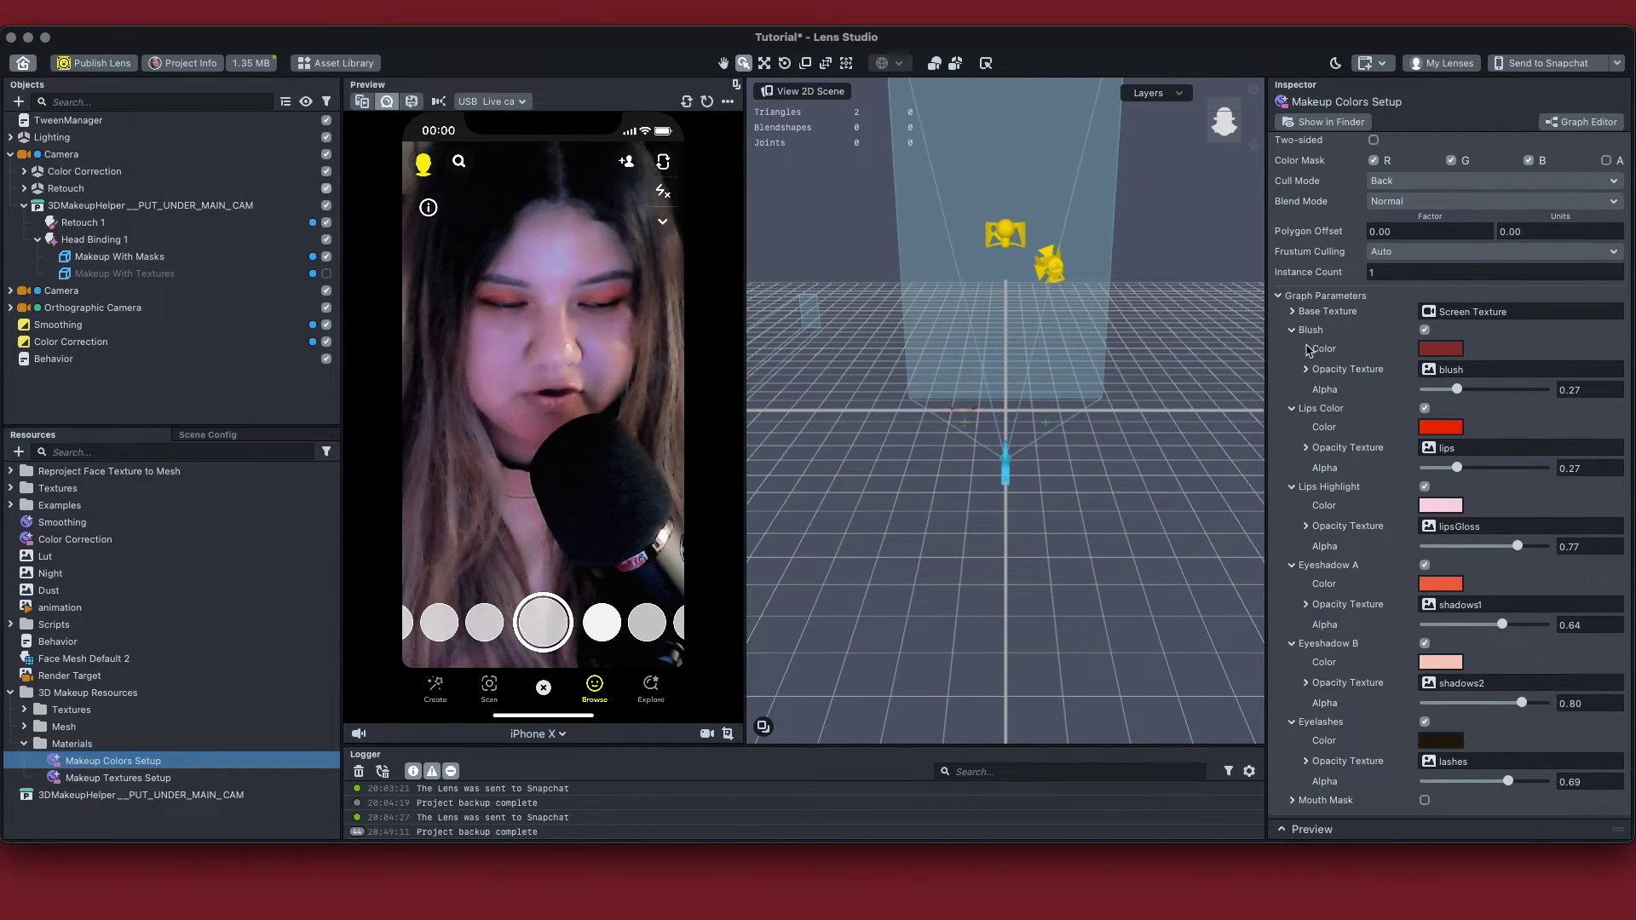
{"action": "right_click", "coordinate": [1475, 367]}
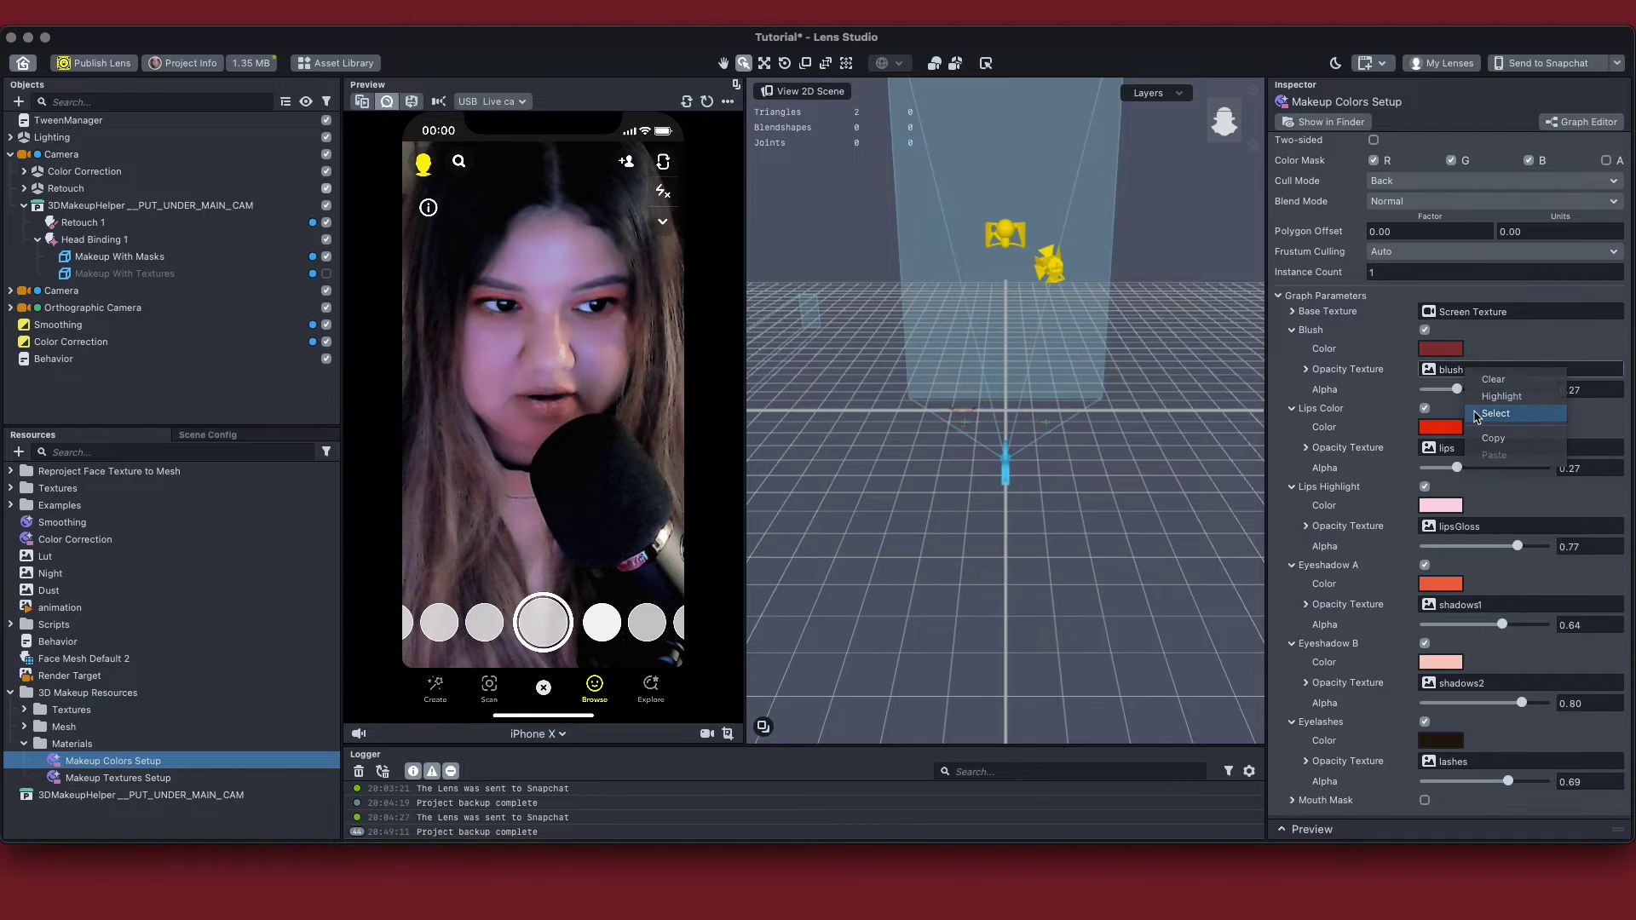
{"action": "left_click", "coordinate": [1478, 415]}
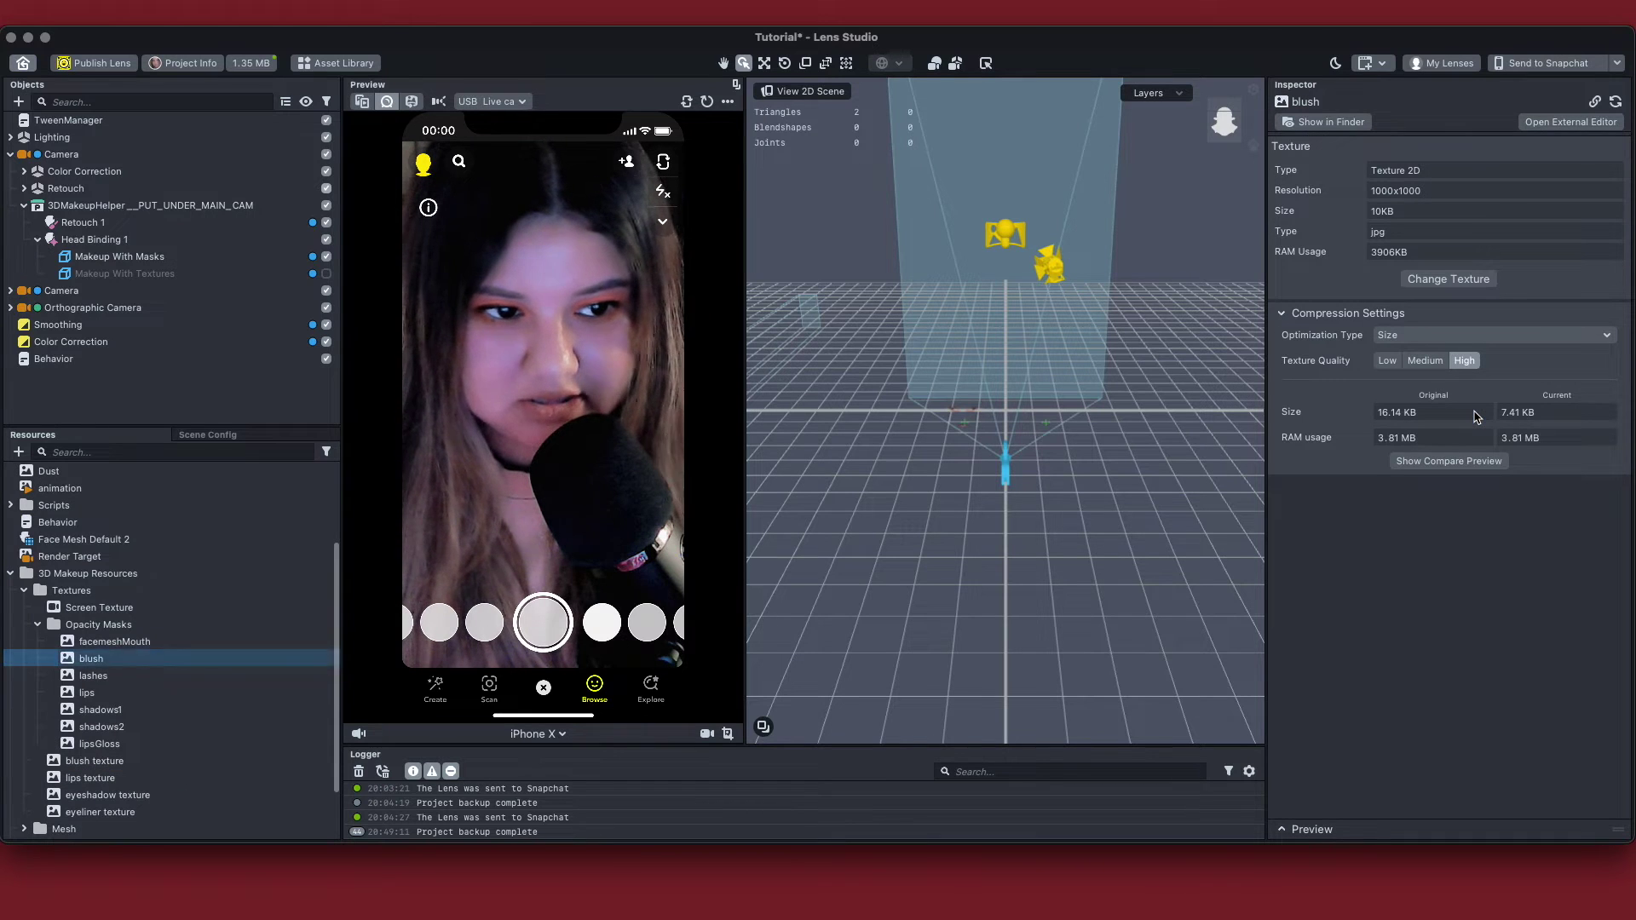
{"action": "left_click", "coordinate": [1287, 829]}
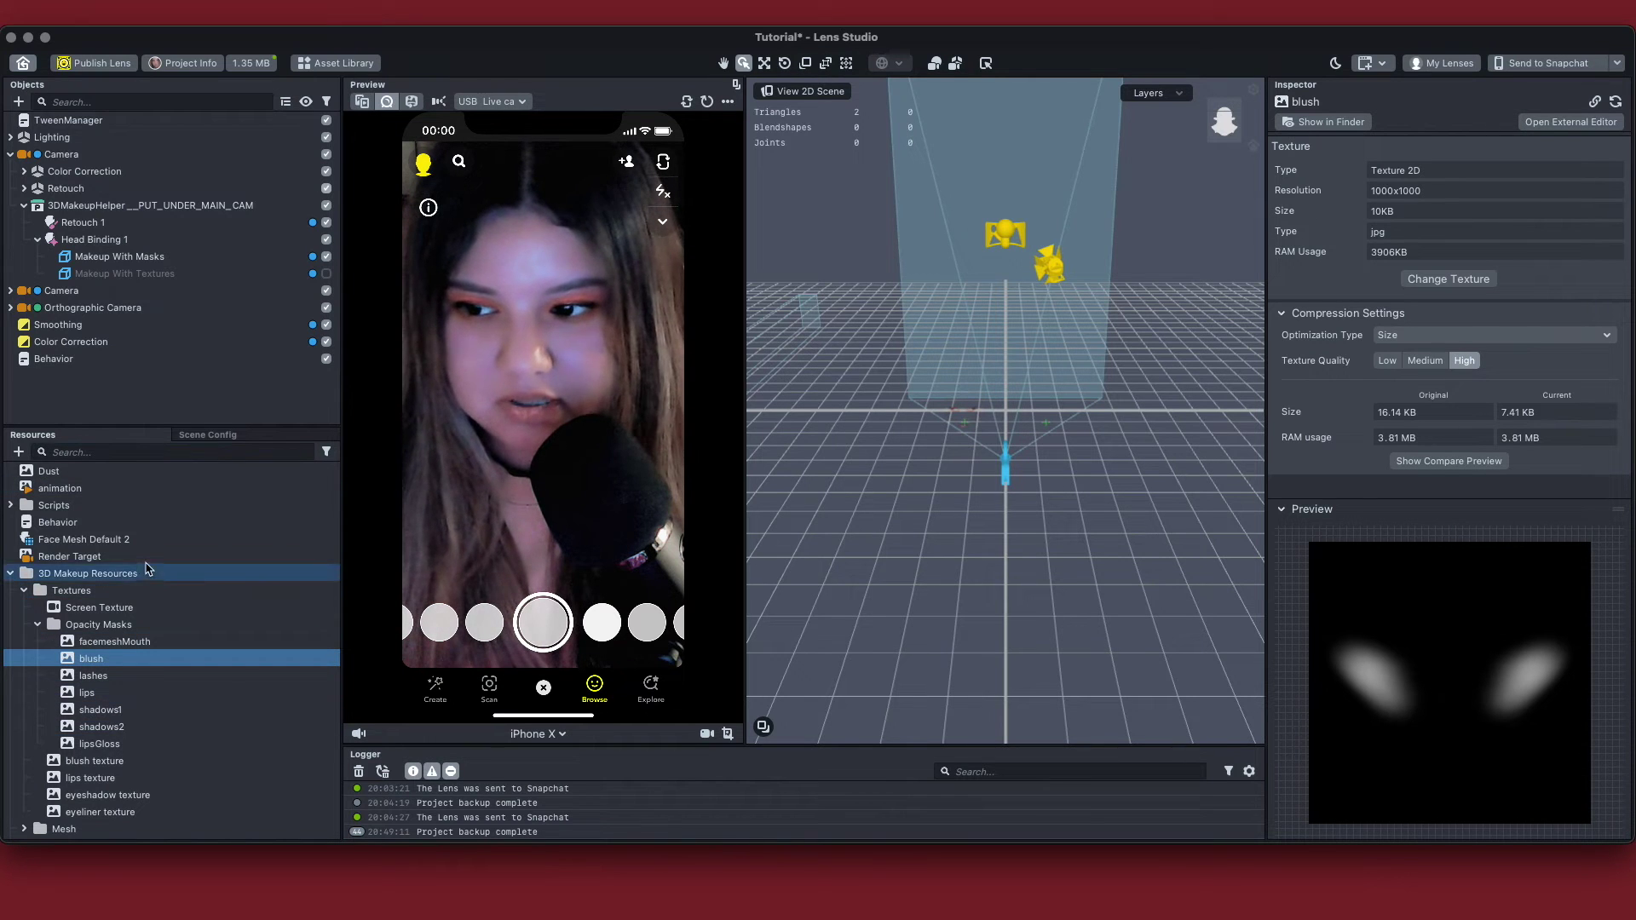
Return to the Makeup Colors Setup material's settings in Resources
{"action": "left_click", "coordinate": [103, 641], "text": "super"}
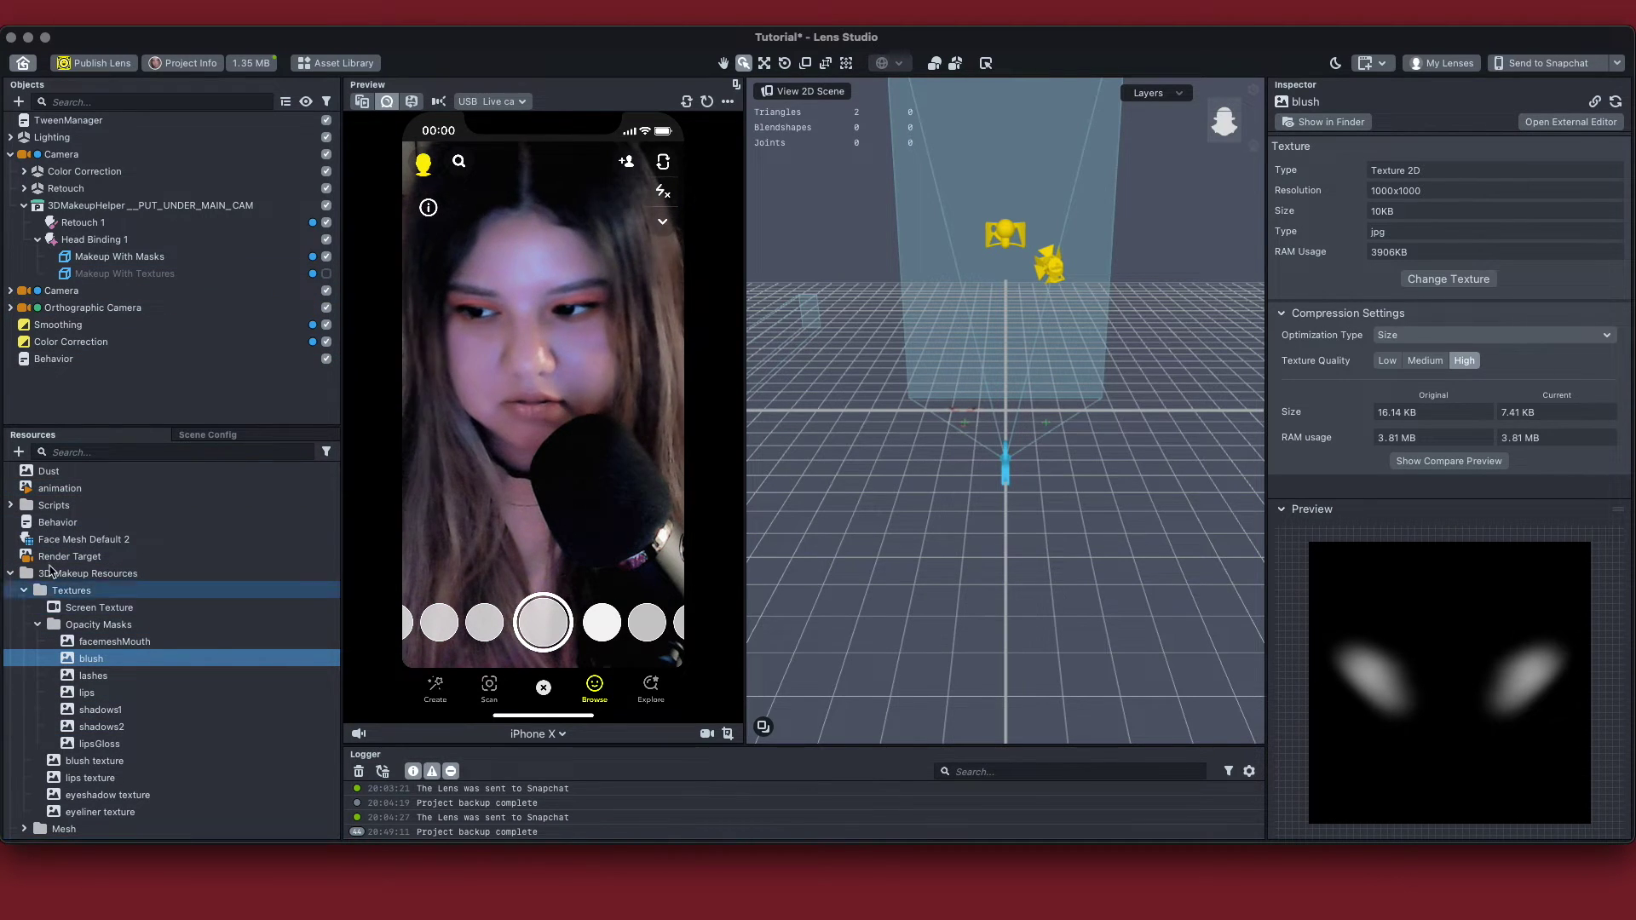
{"action": "scroll", "coordinate": [108, 648], "scroll_direction": "down", "scroll_amount": 2}
{"action": "left_click", "coordinate": [107, 610], "text": "super"}
{"action": "left_click", "coordinate": [112, 794]}
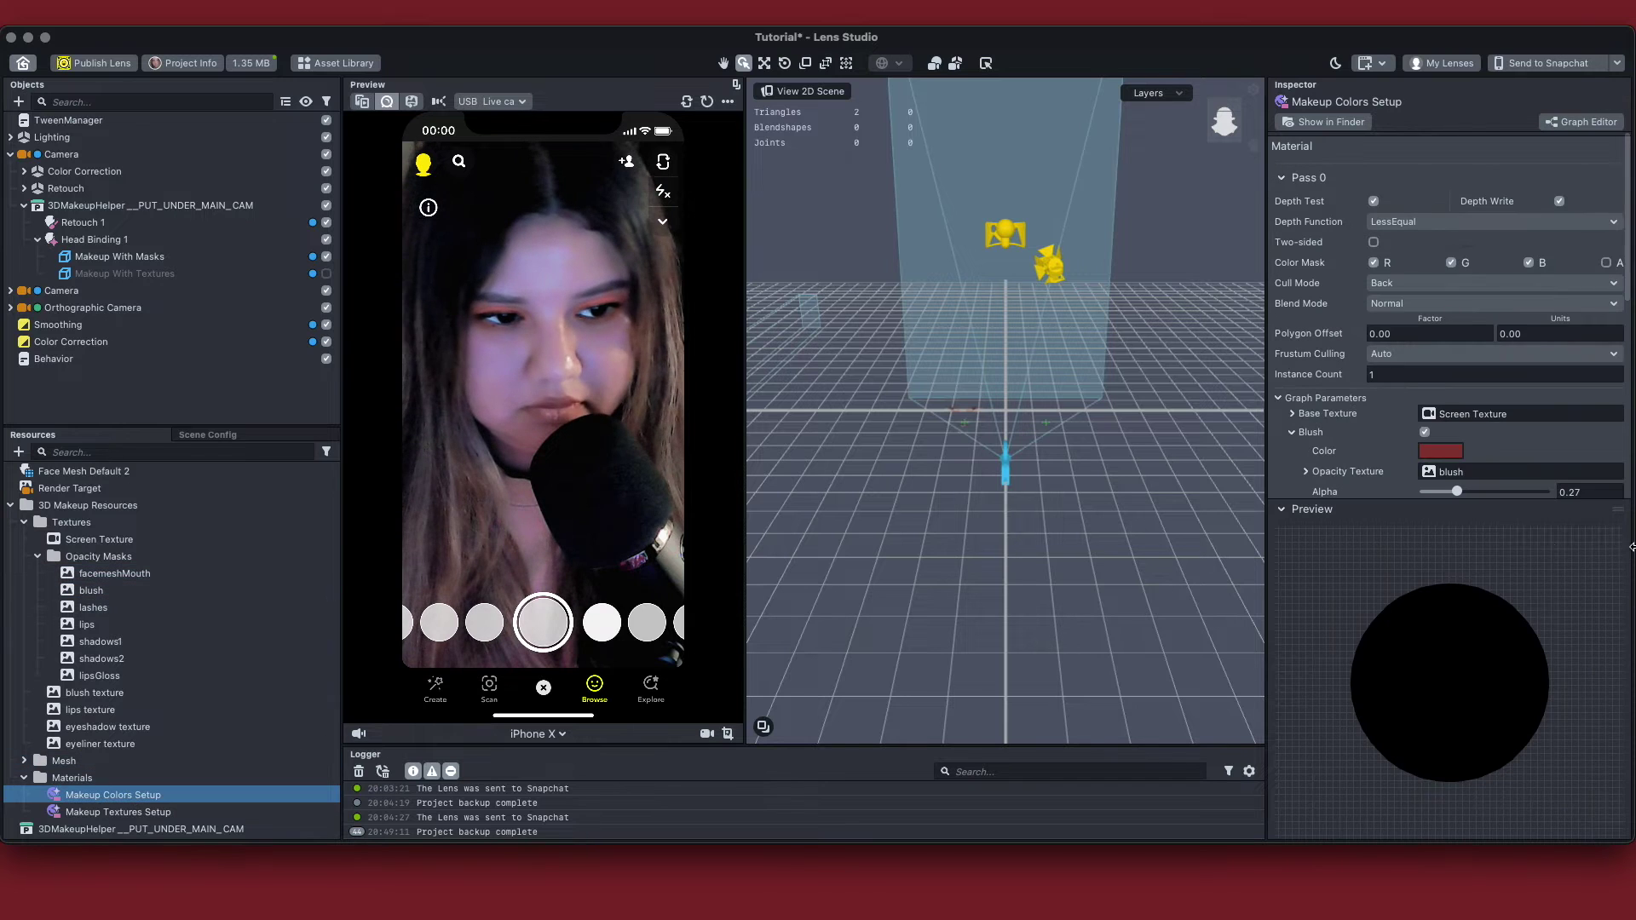
Hide the Preview and scroll through Makeup Colors Setup parameters down to eyelashes and mouth mask
{"action": "left_click", "coordinate": [1283, 510]}
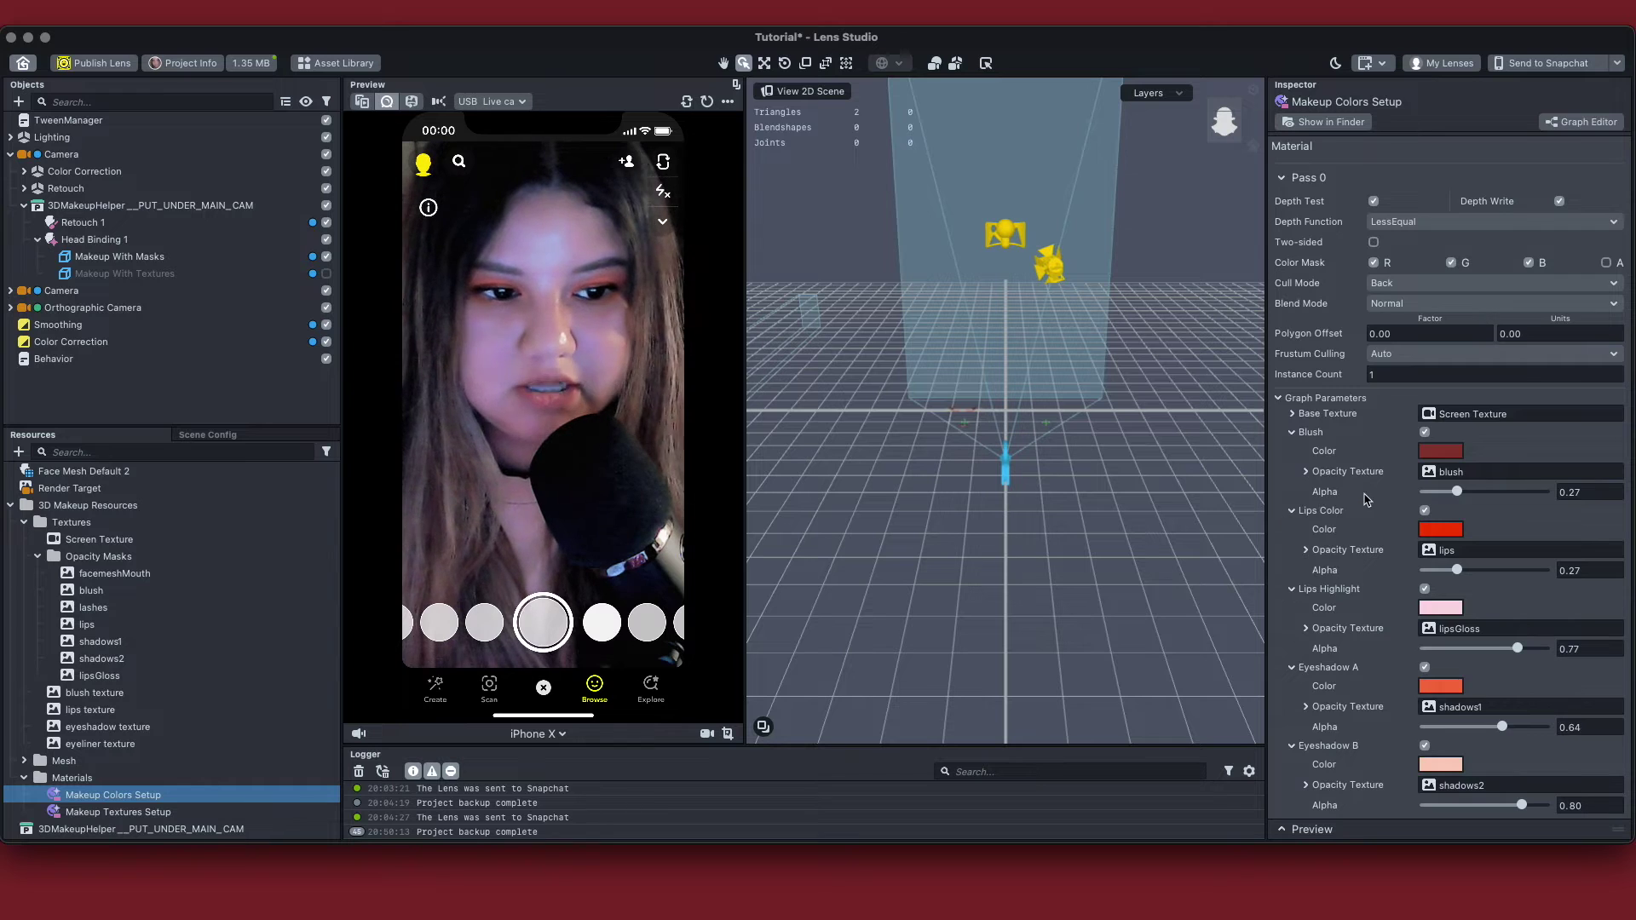
{"action": "scroll", "coordinate": [1330, 545], "scroll_direction": "down", "scroll_amount": 3}
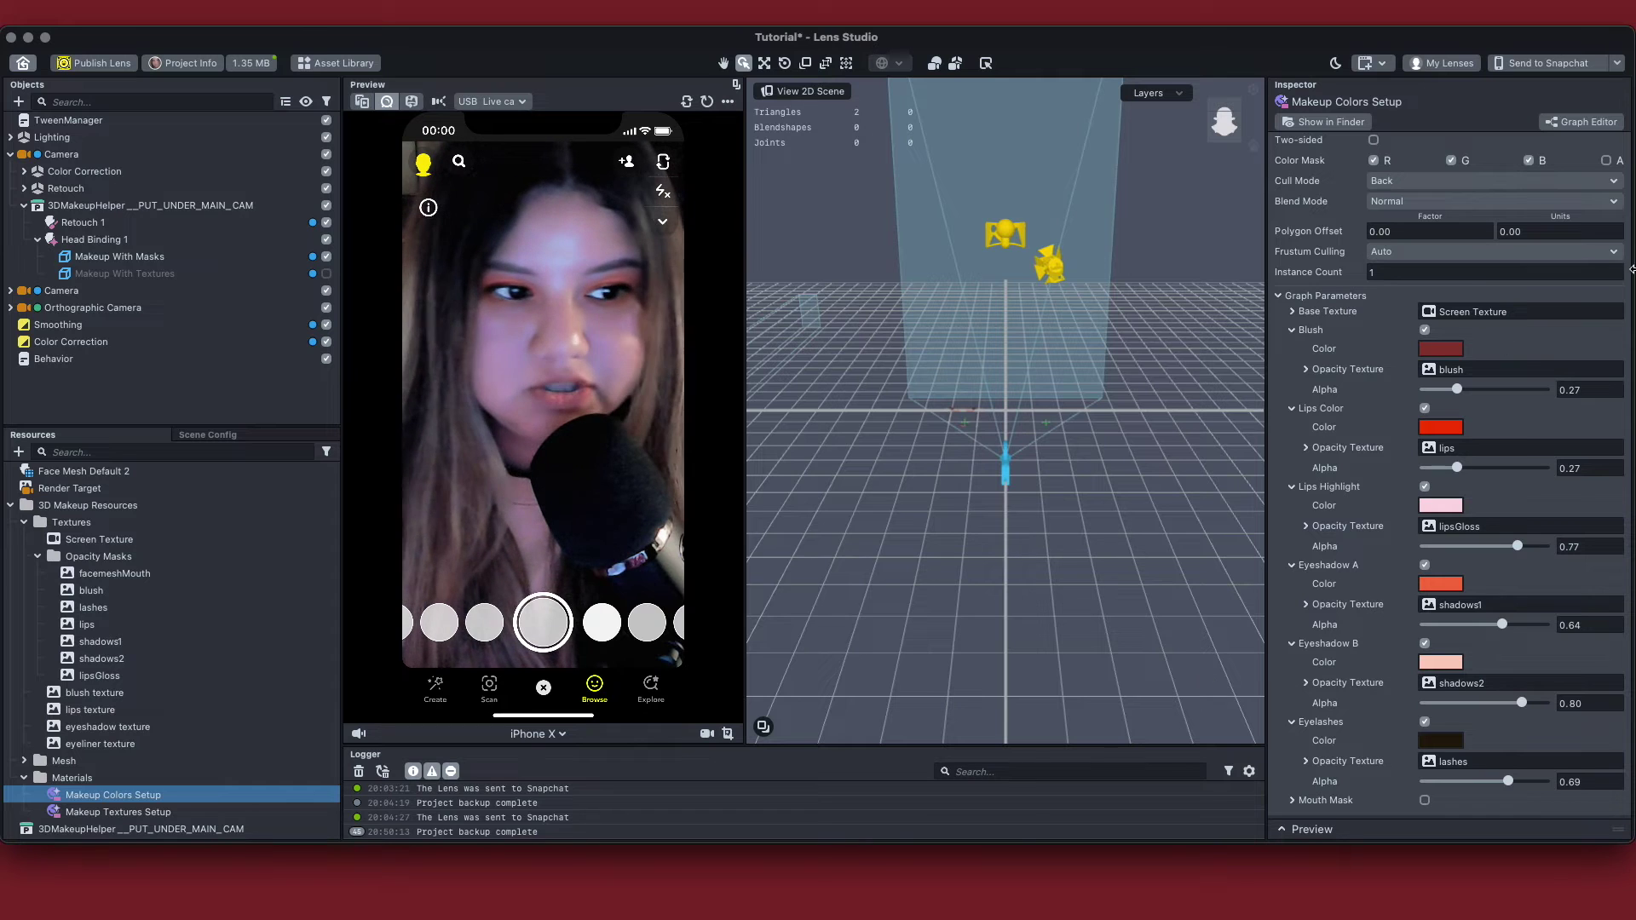
Recolour the blush to a lighter muted red and raise its alpha to 0.30
{"action": "left_click", "coordinate": [1617, 386]}
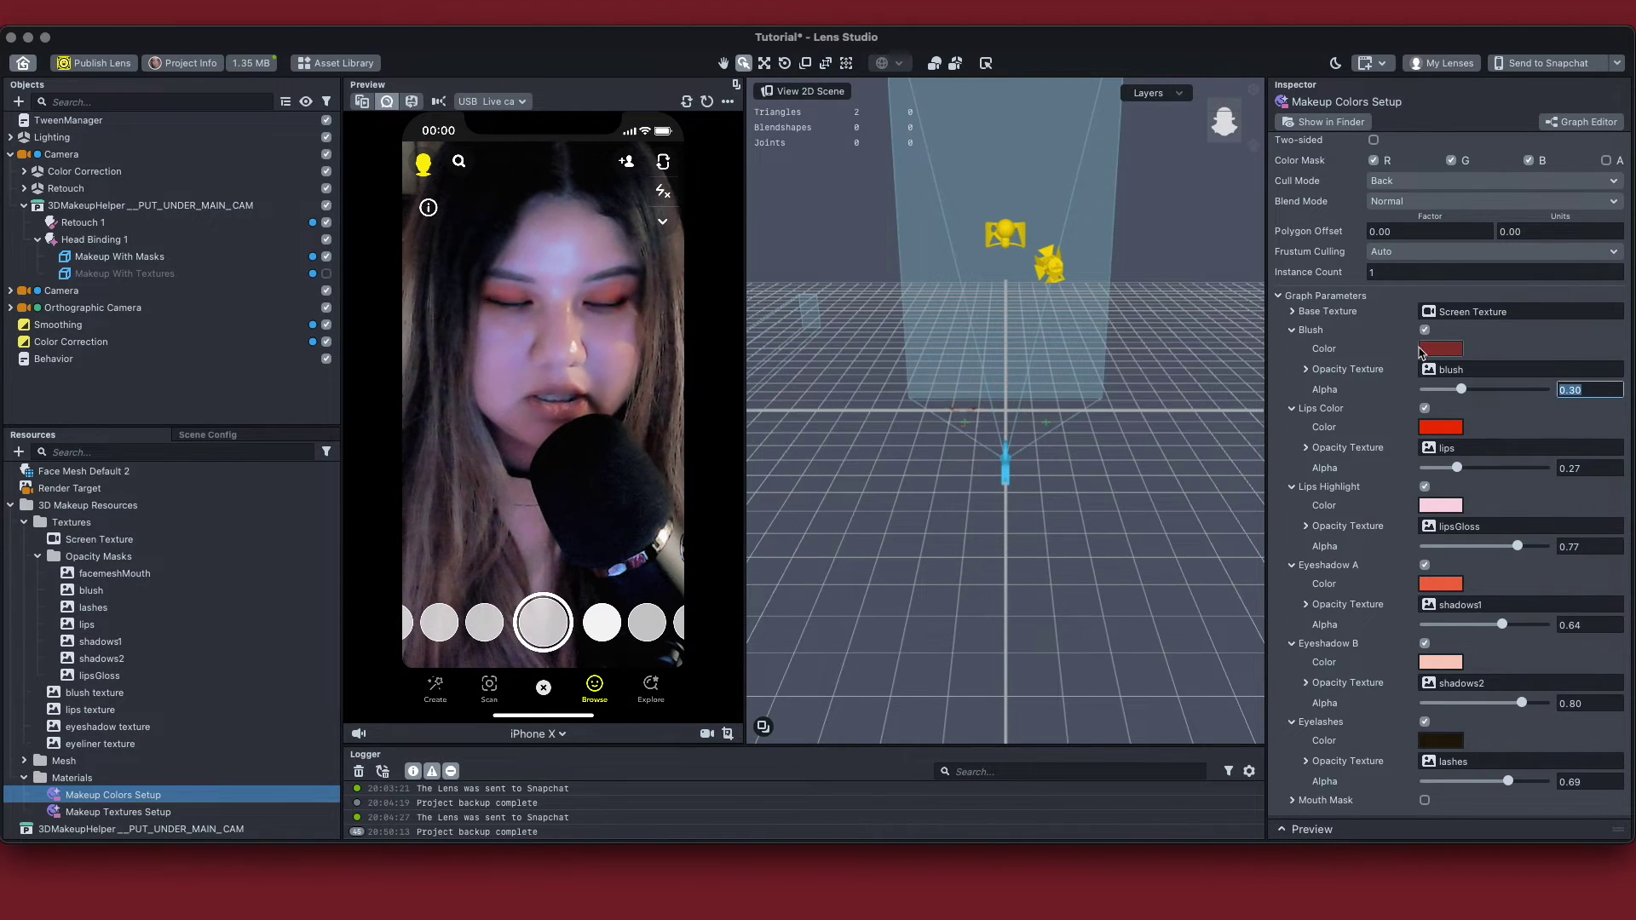
{"action": "left_click", "coordinate": [1440, 348]}
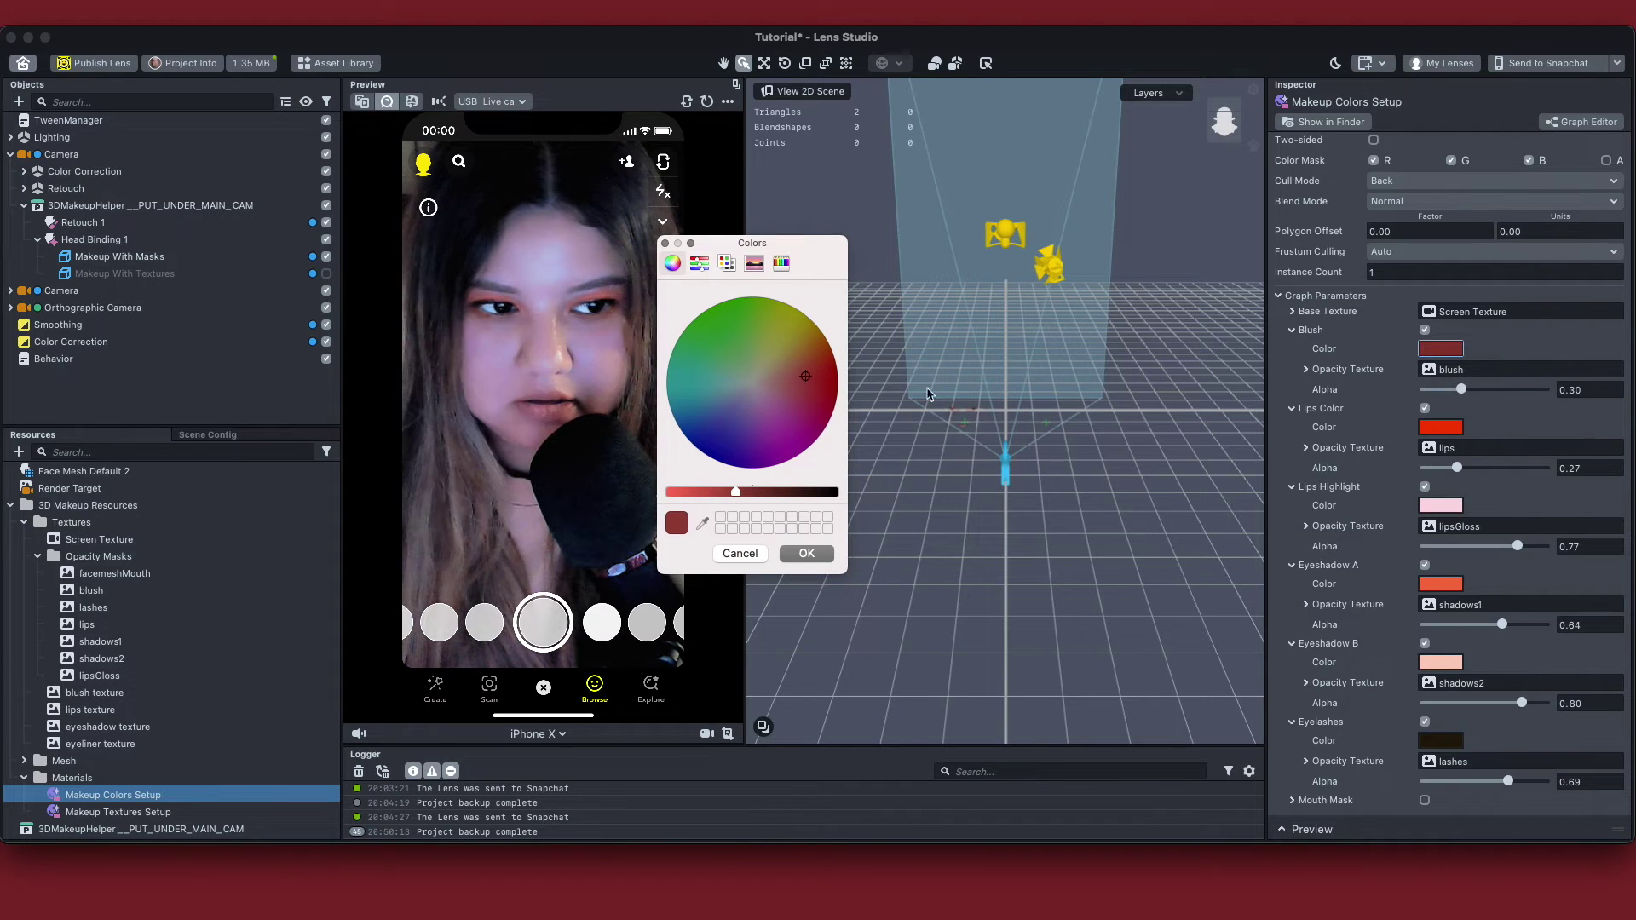
{"action": "left_click_drag", "start_coordinate": [802, 380], "coordinate": [799, 377]}
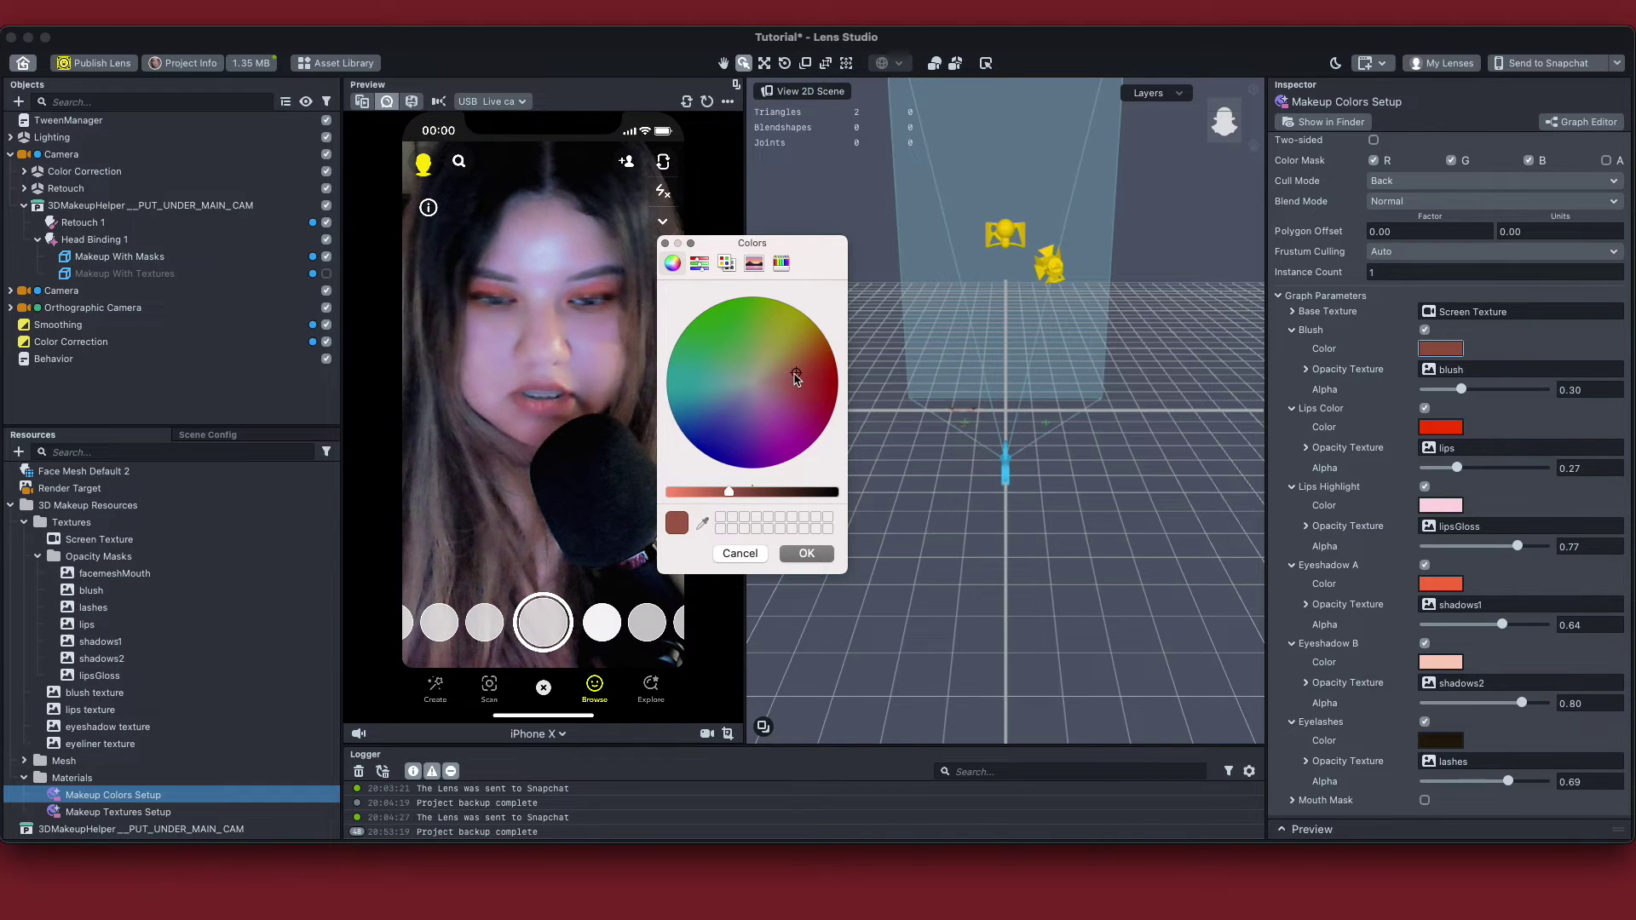
{"action": "left_click_drag", "start_coordinate": [790, 386], "coordinate": [803, 383]}
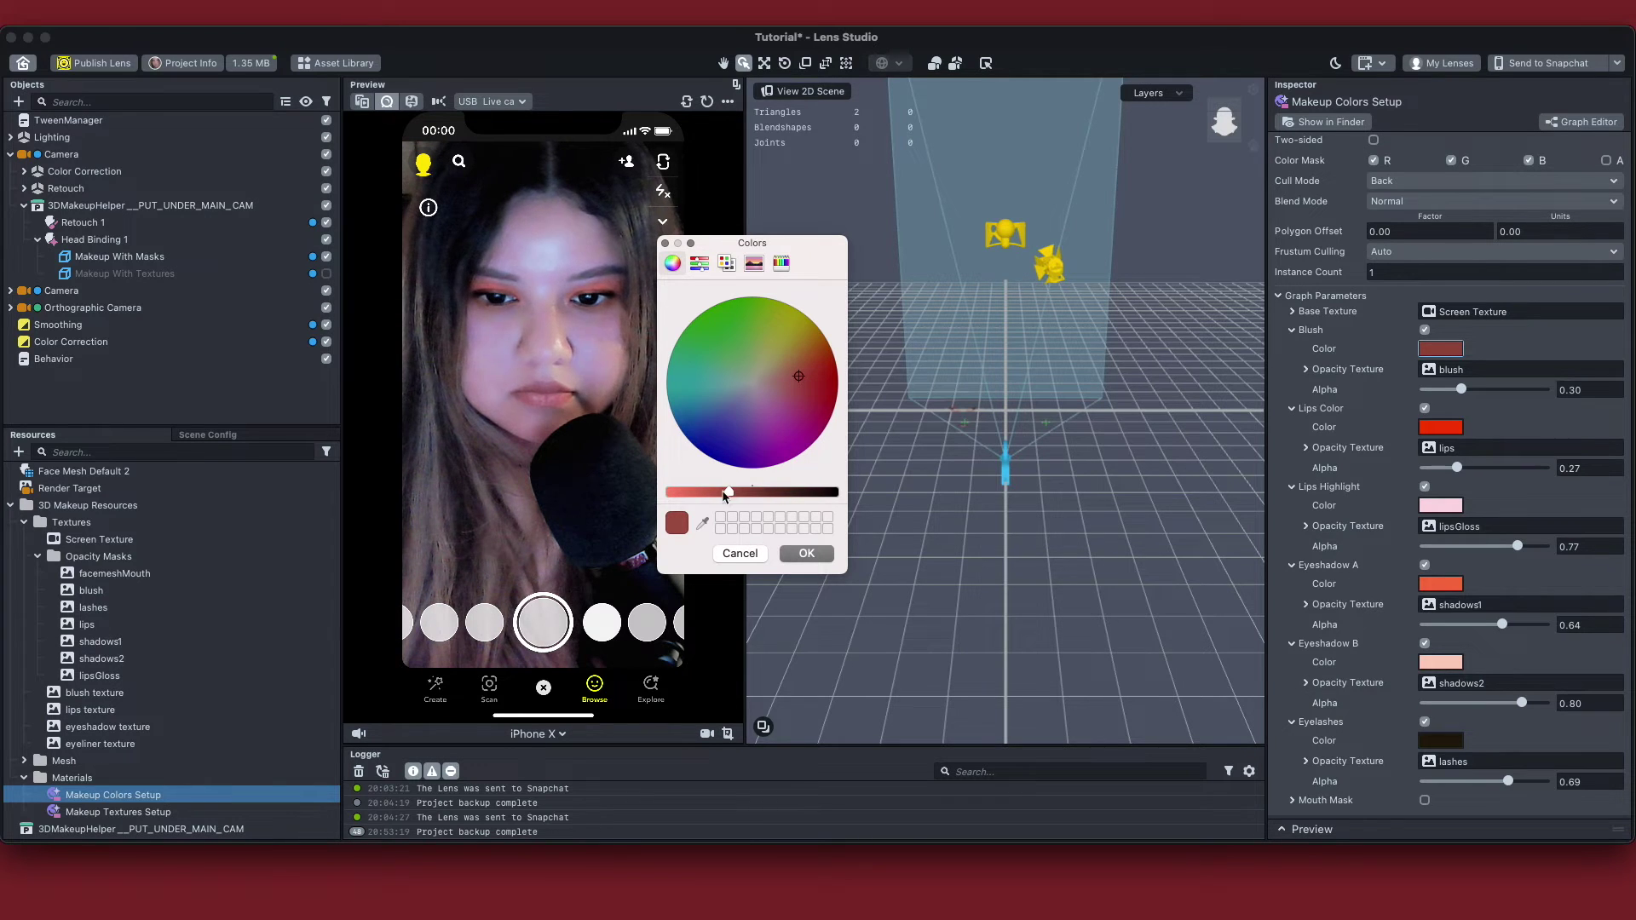
{"action": "left_click_drag", "start_coordinate": [726, 496], "coordinate": [712, 499]}
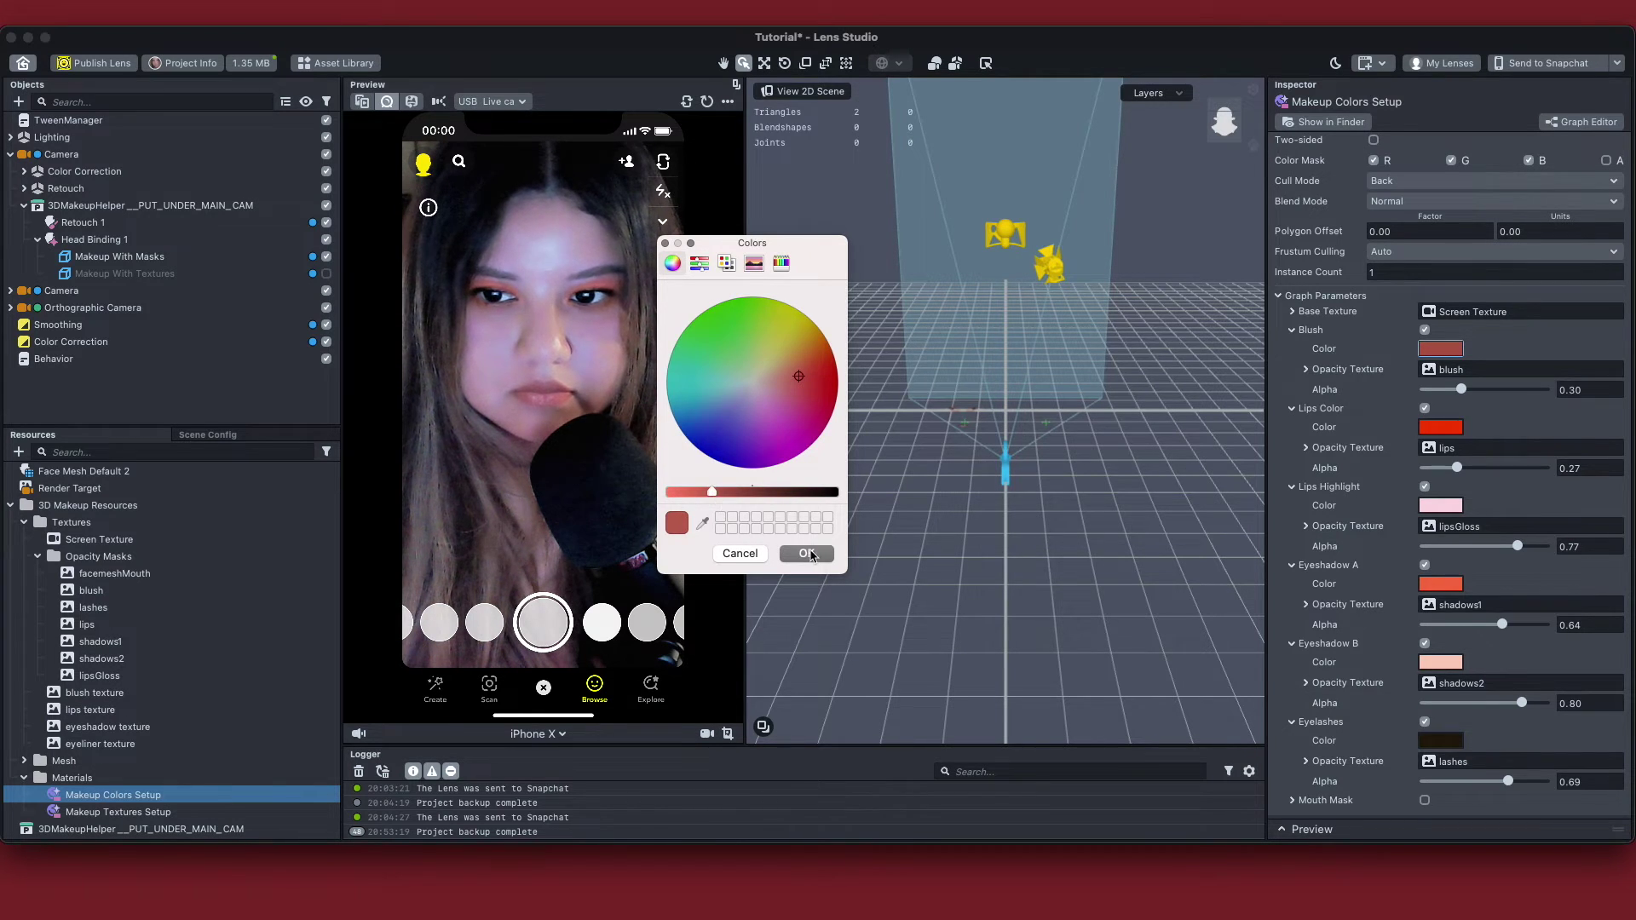
{"action": "left_click", "coordinate": [807, 553]}
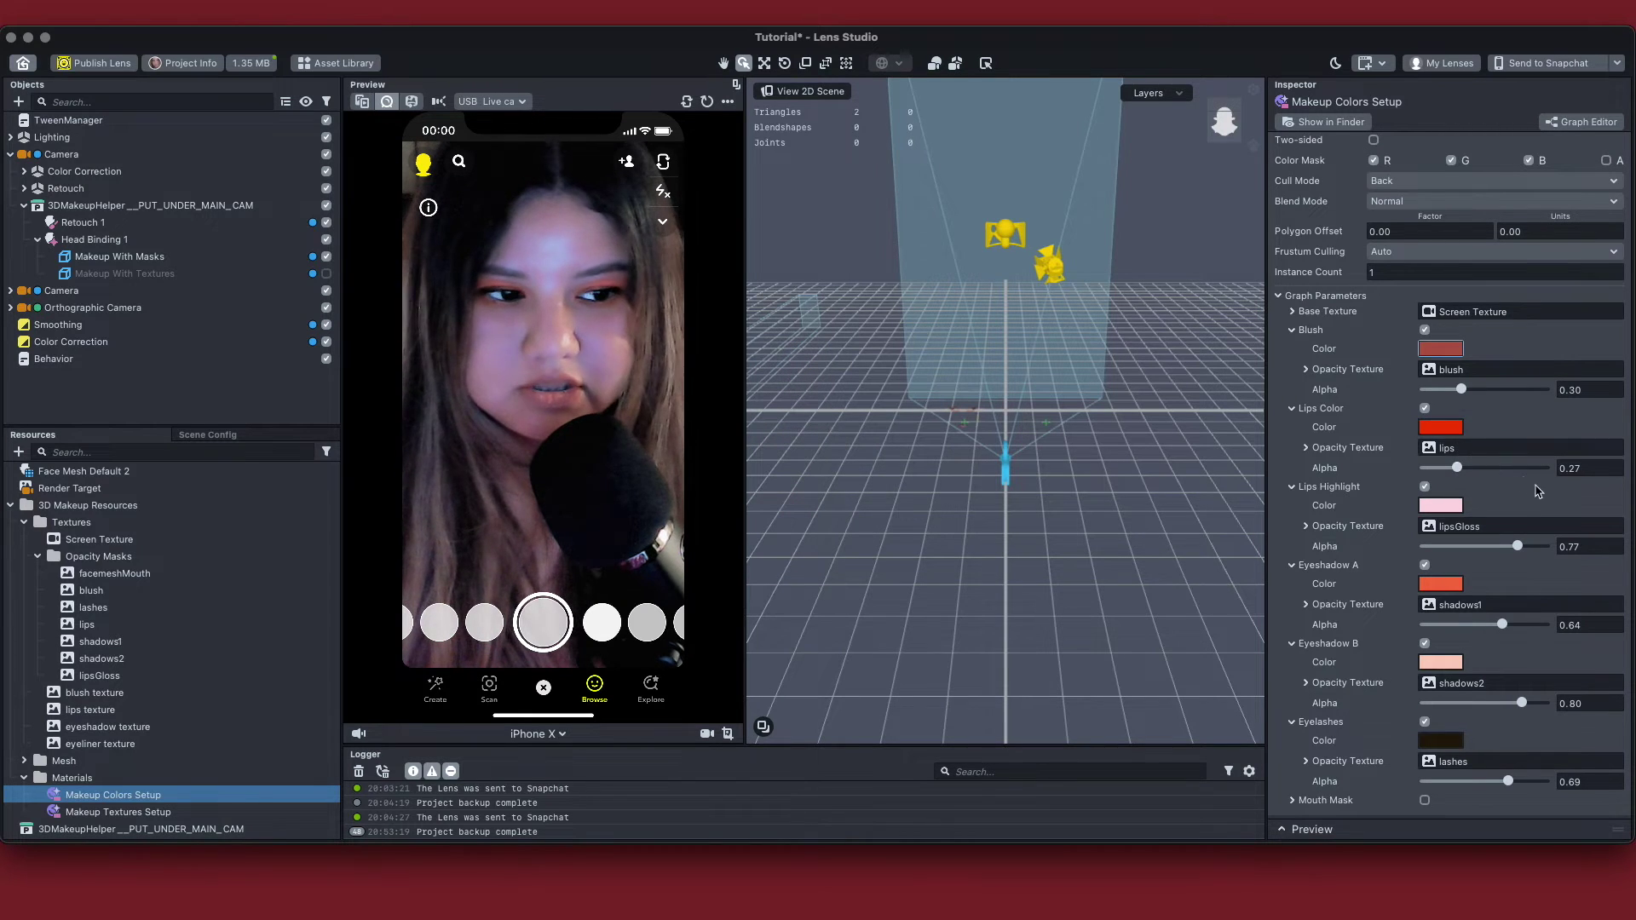
Set Lips Color alpha to 0.25 and lower Lips Highlight alpha to 0.50
{"action": "left_click", "coordinate": [1617, 474]}
{"action": "left_click", "coordinate": [1616, 474]}
{"action": "left_click", "coordinate": [1617, 474]}
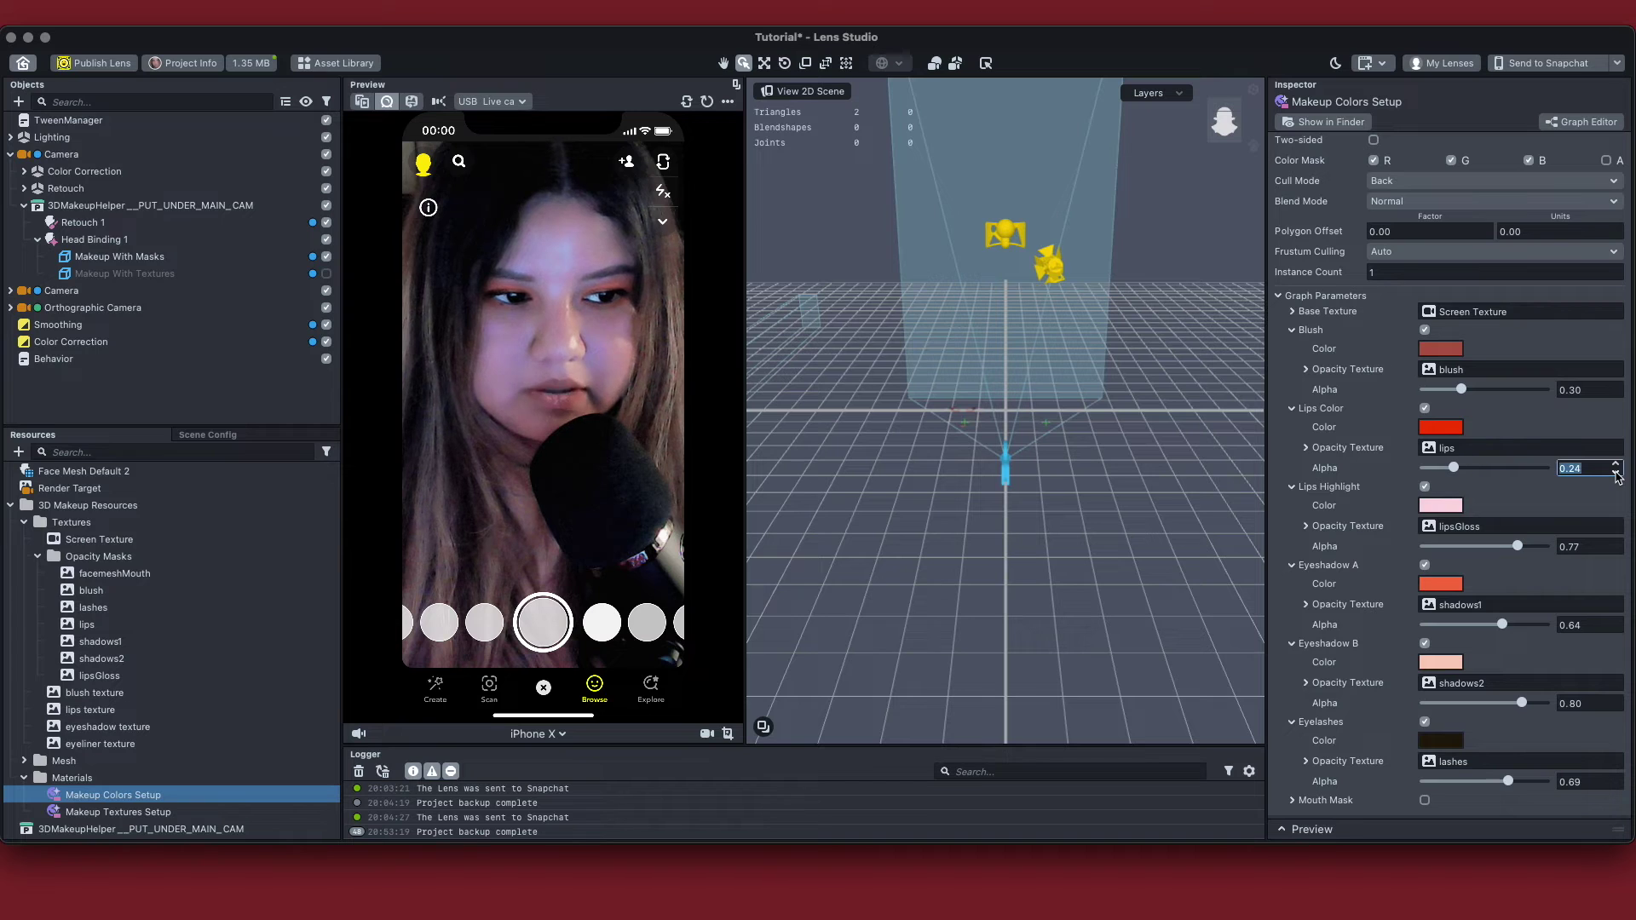
{"action": "left_click", "coordinate": [1616, 464]}
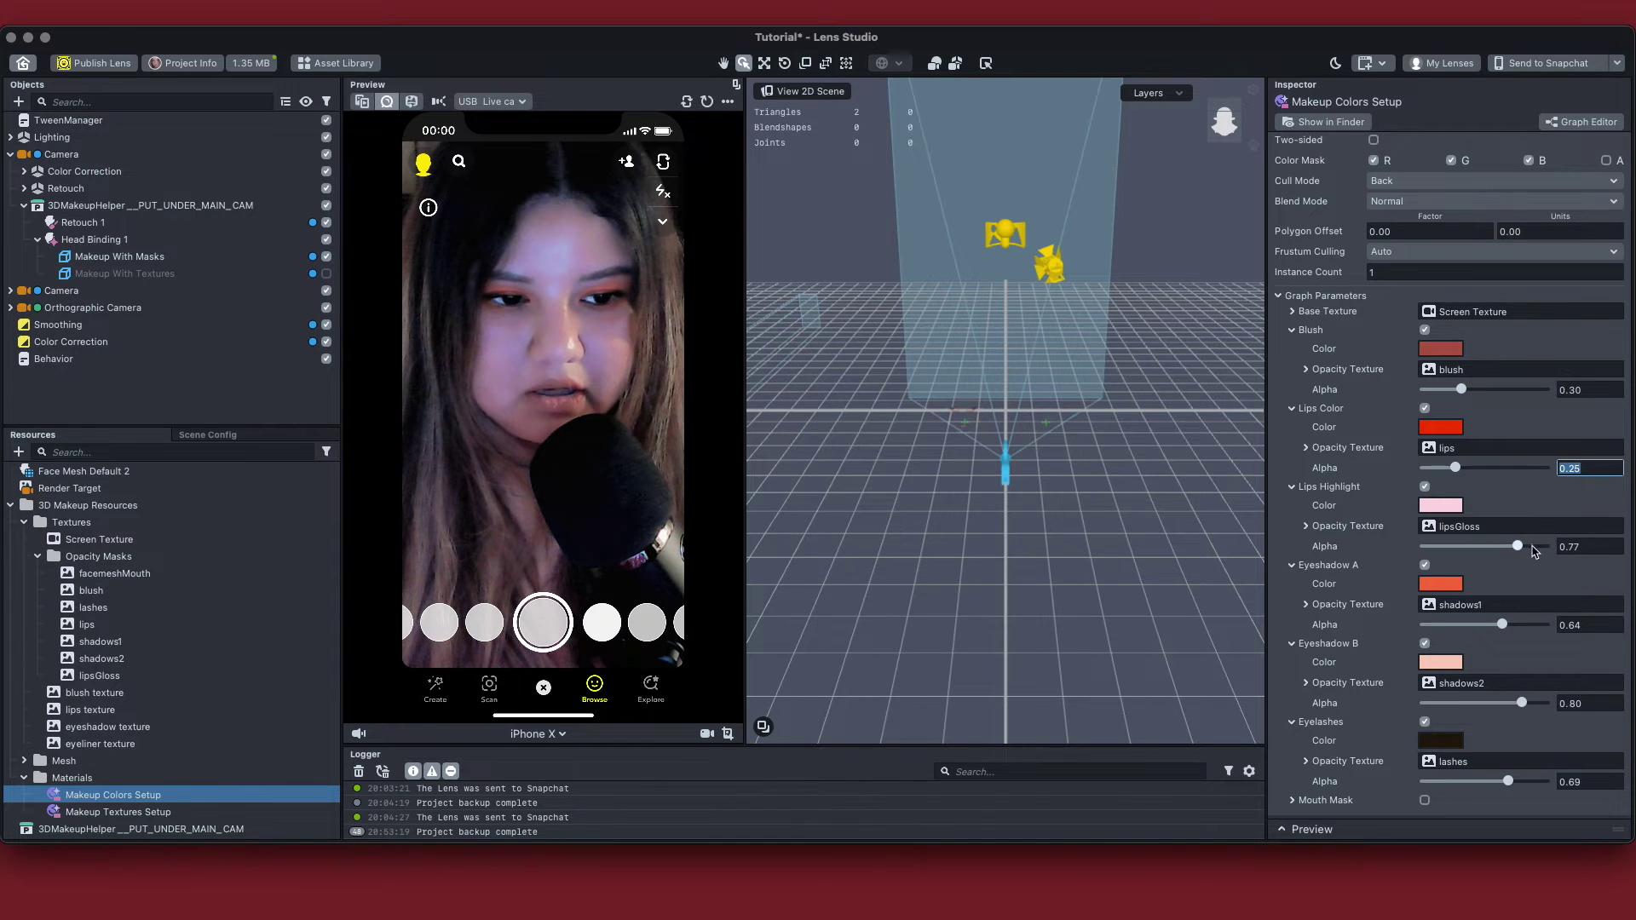
{"action": "left_click_drag", "start_coordinate": [1518, 548], "coordinate": [1484, 549]}
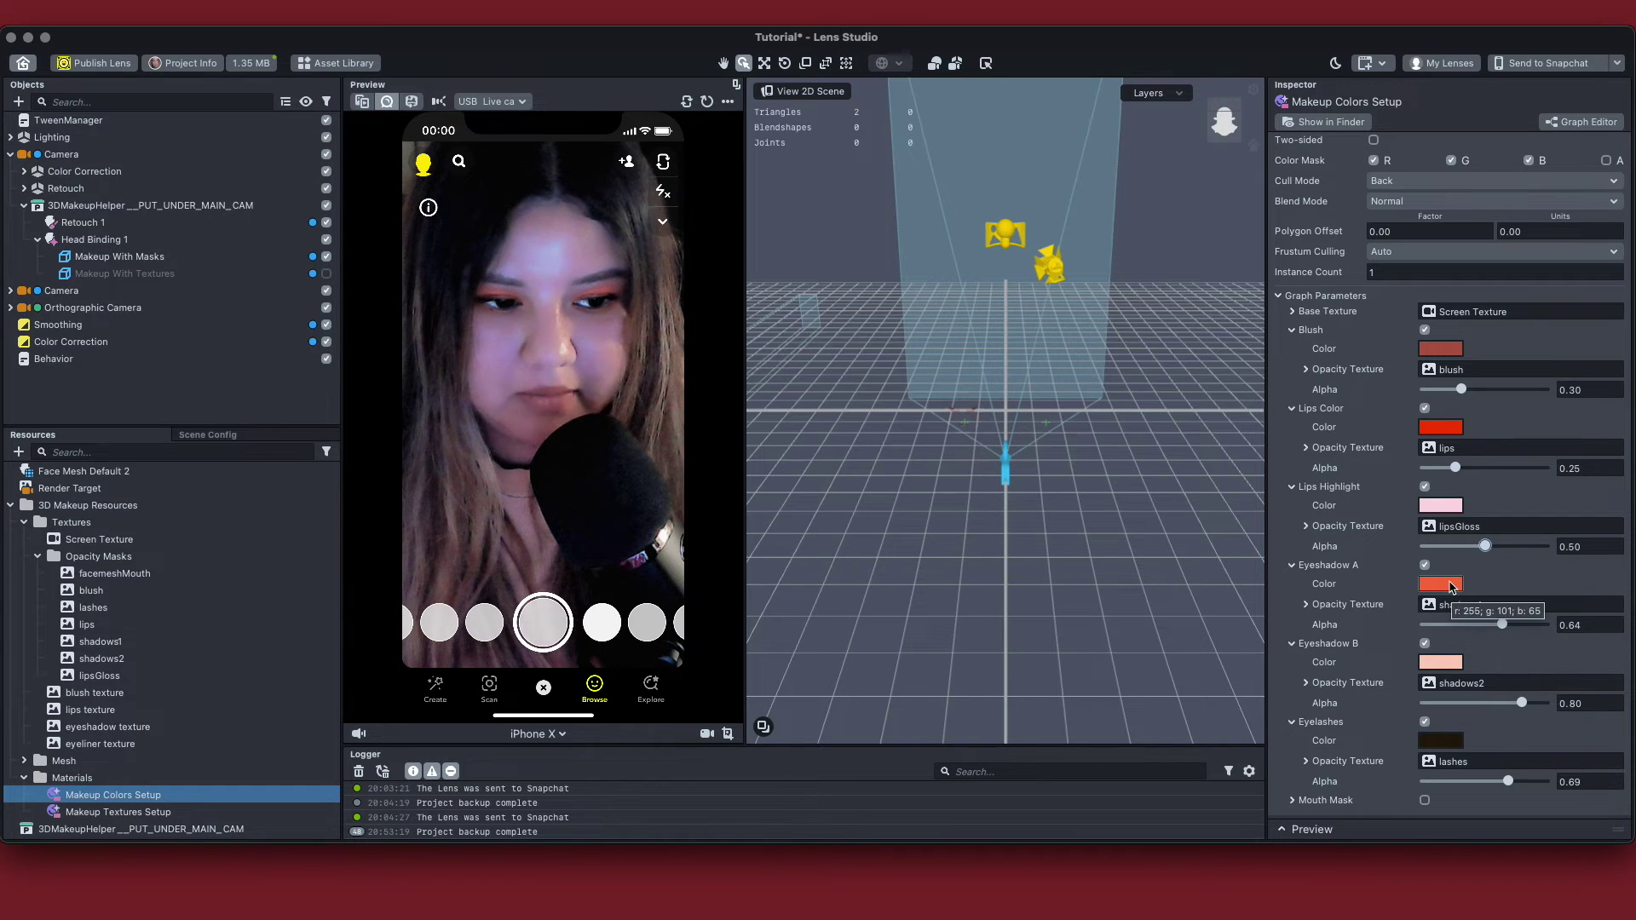
Recolour Eyeshadow A to a darker reddish-brown and reduce its alpha to 0.58
{"action": "left_click", "coordinate": [1451, 585]}
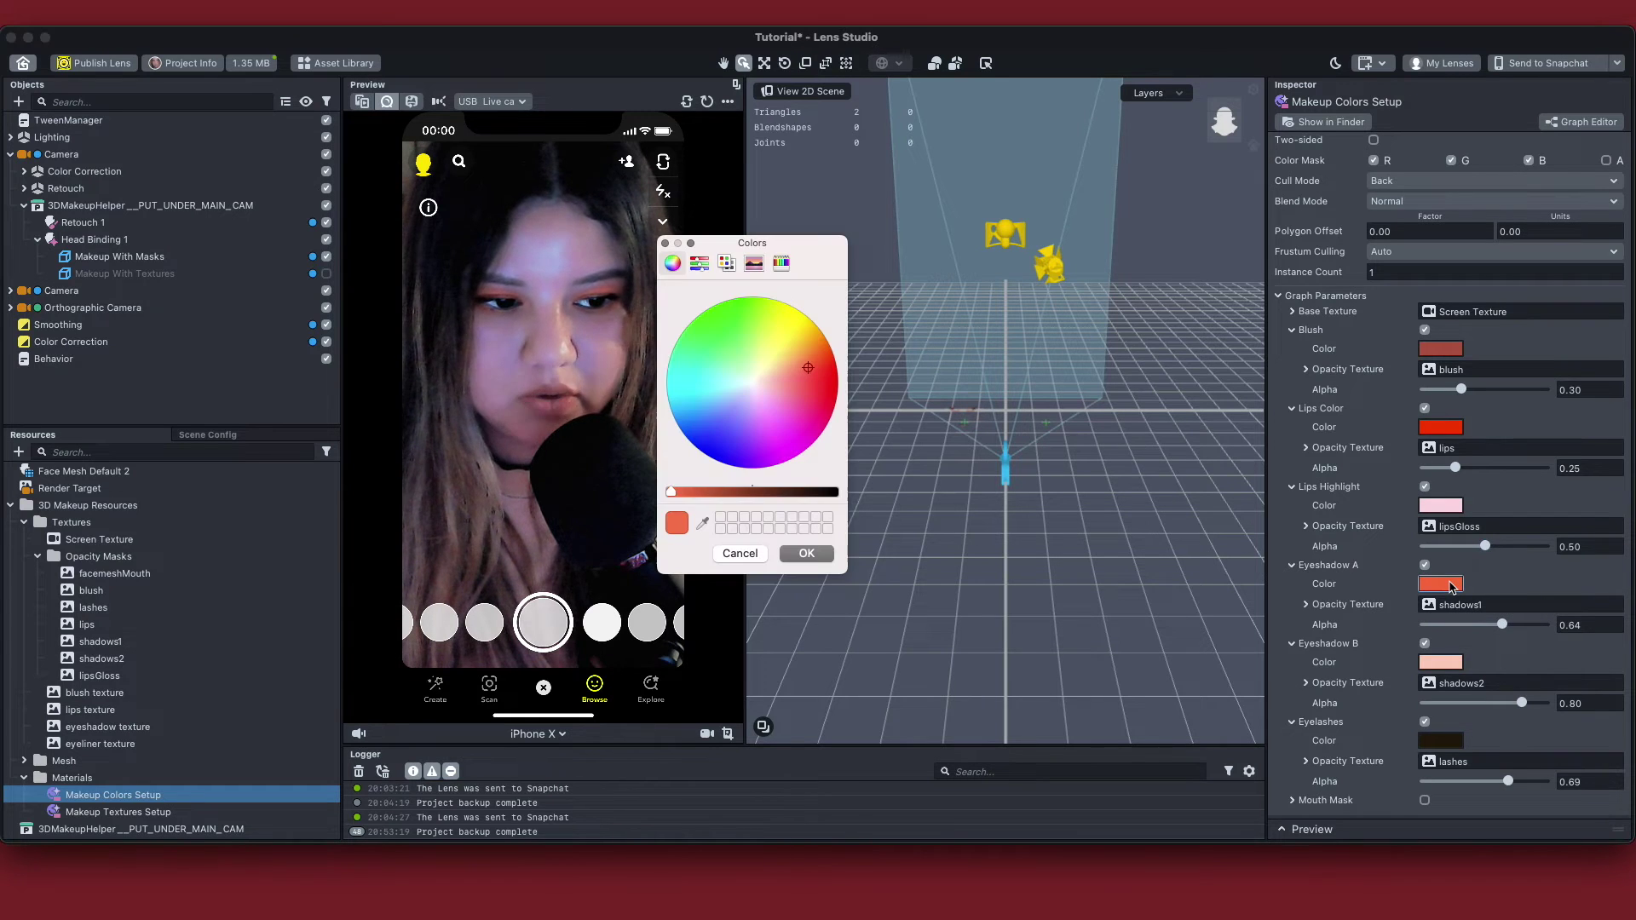
{"action": "left_click", "coordinate": [805, 366]}
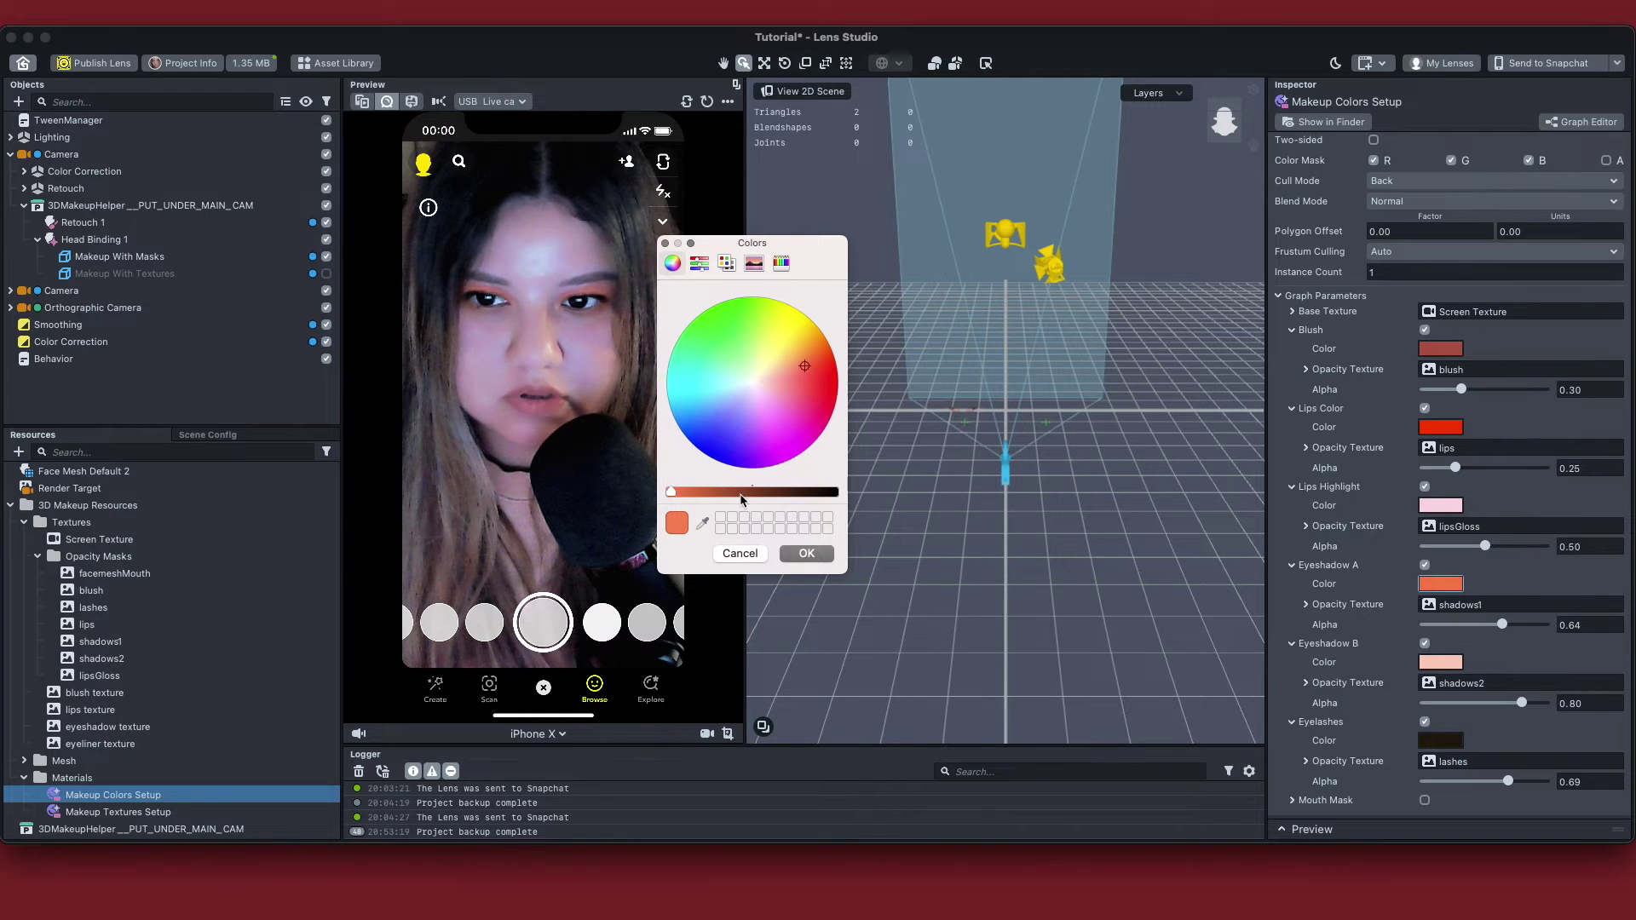
{"action": "left_click_drag", "start_coordinate": [741, 500], "coordinate": [729, 497]}
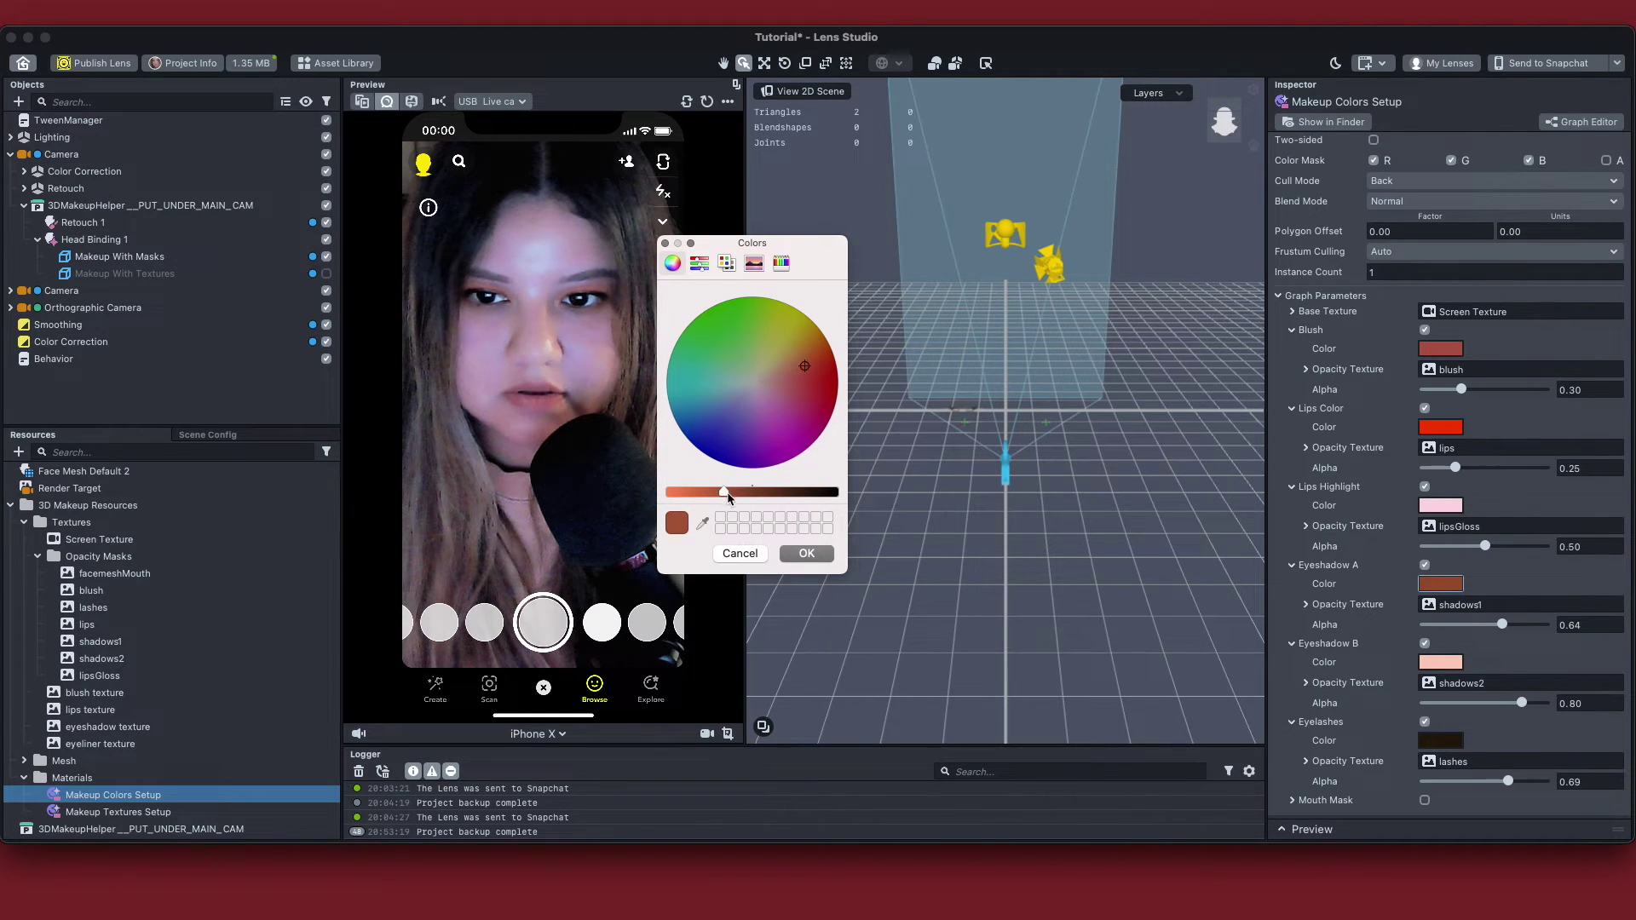
{"action": "left_click_drag", "start_coordinate": [806, 370], "coordinate": [810, 376]}
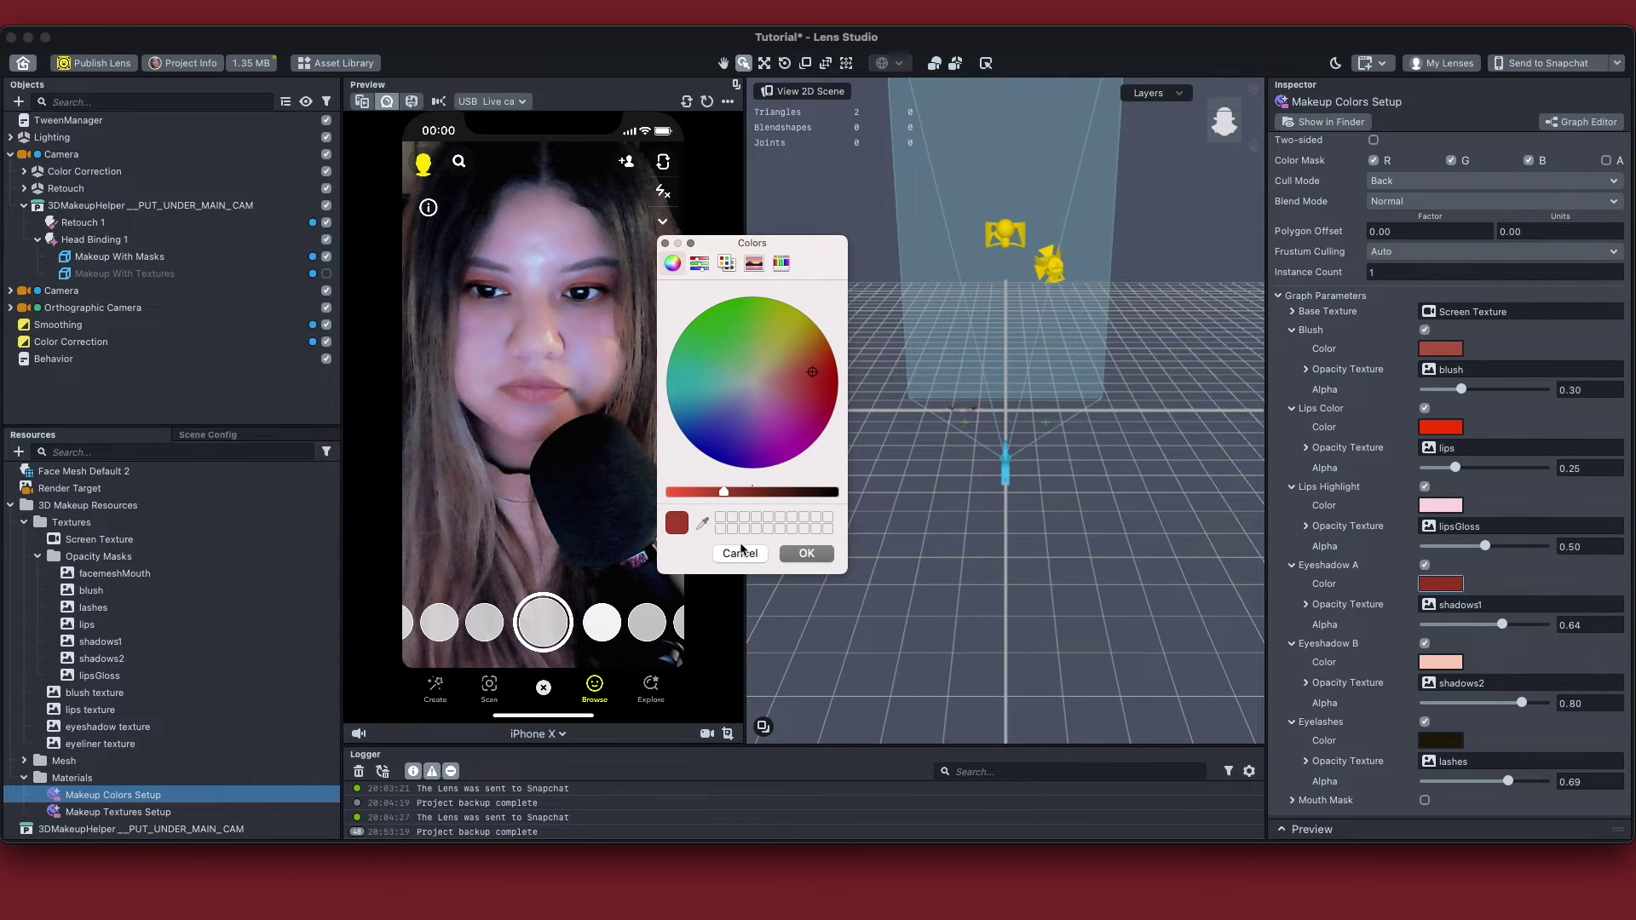
{"action": "left_click", "coordinate": [803, 556]}
{"action": "left_click_drag", "start_coordinate": [1503, 625], "coordinate": [1495, 628]}
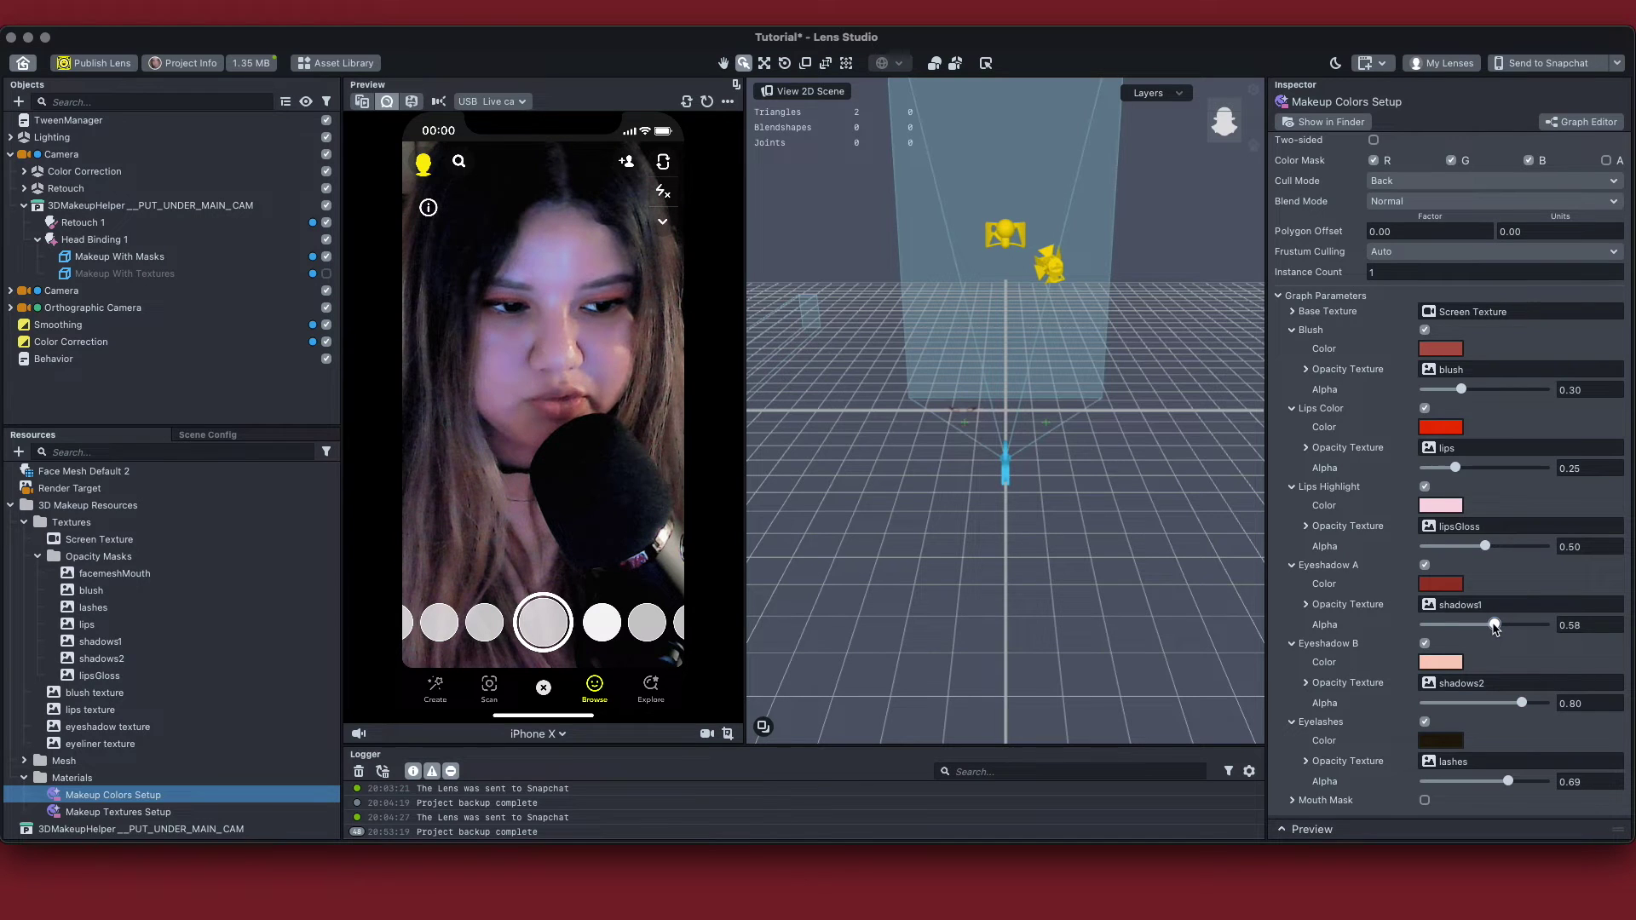
Recolour Eyeshadow B to a reddish-brown and lower its alpha to 0.62
{"action": "left_click", "coordinate": [1442, 663]}
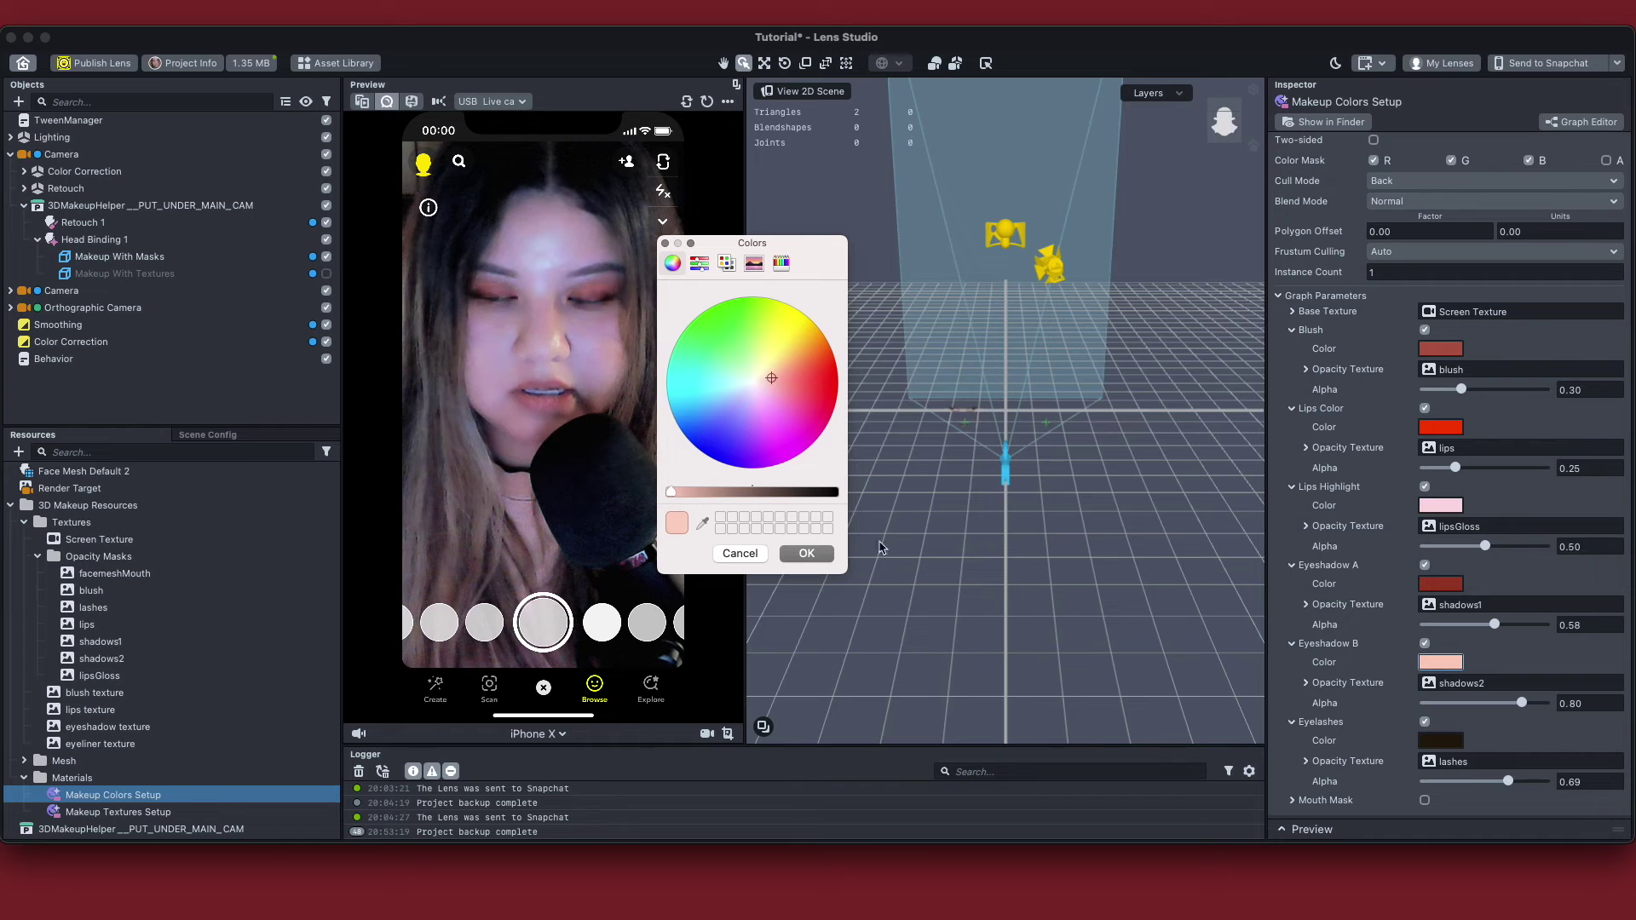
{"action": "left_click_drag", "start_coordinate": [774, 376], "coordinate": [790, 375]}
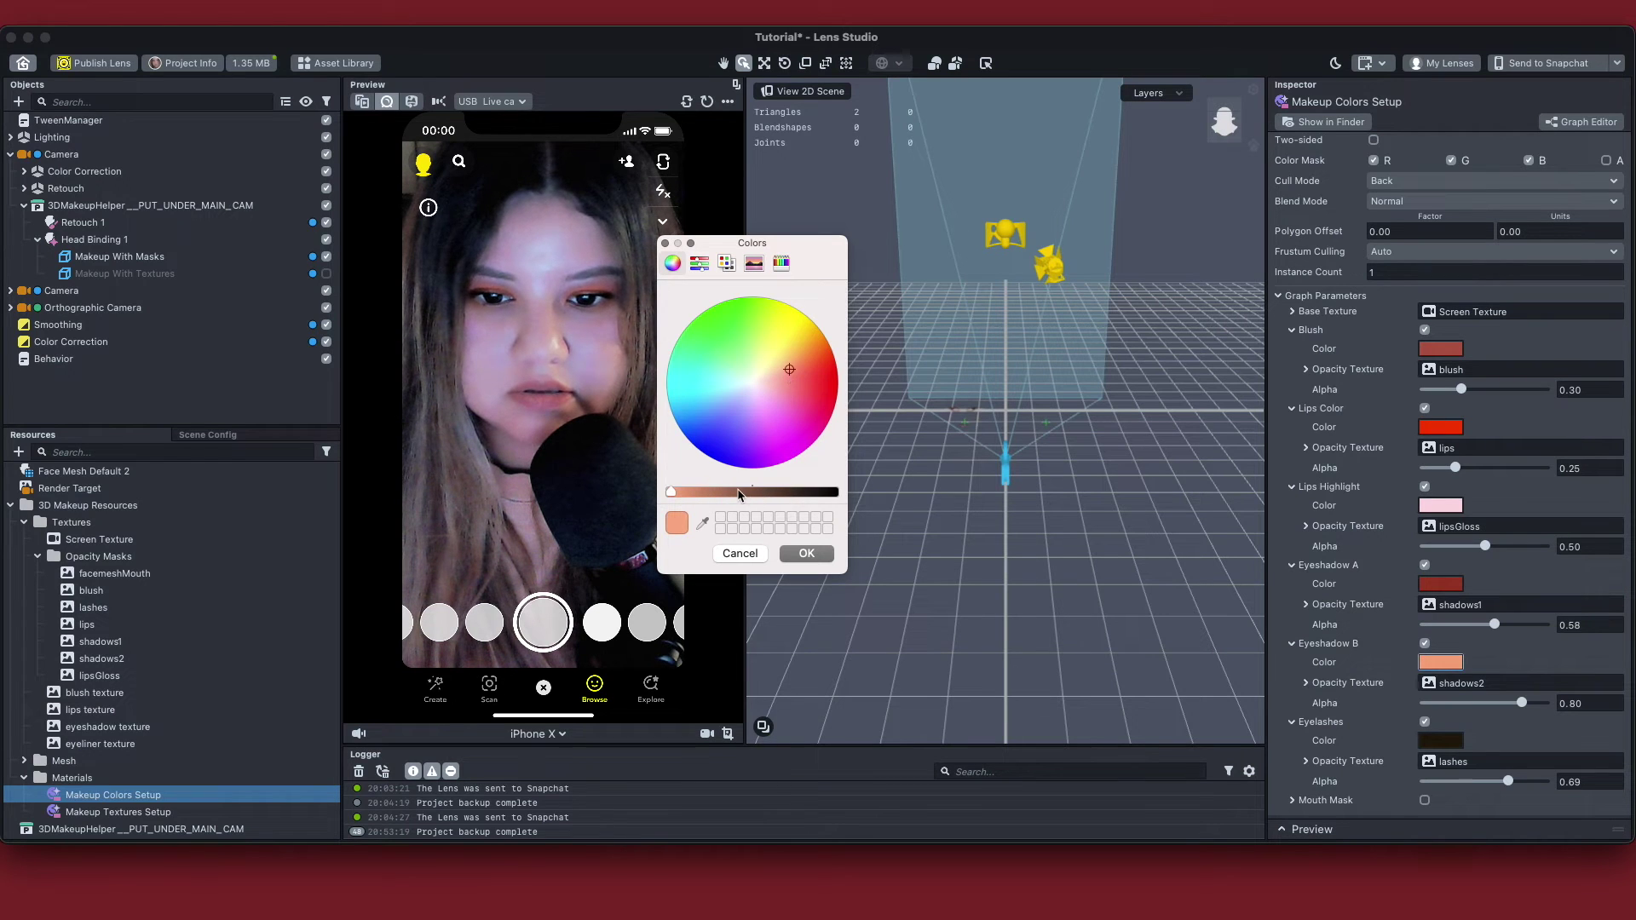
{"action": "left_click_drag", "start_coordinate": [739, 494], "coordinate": [734, 494]}
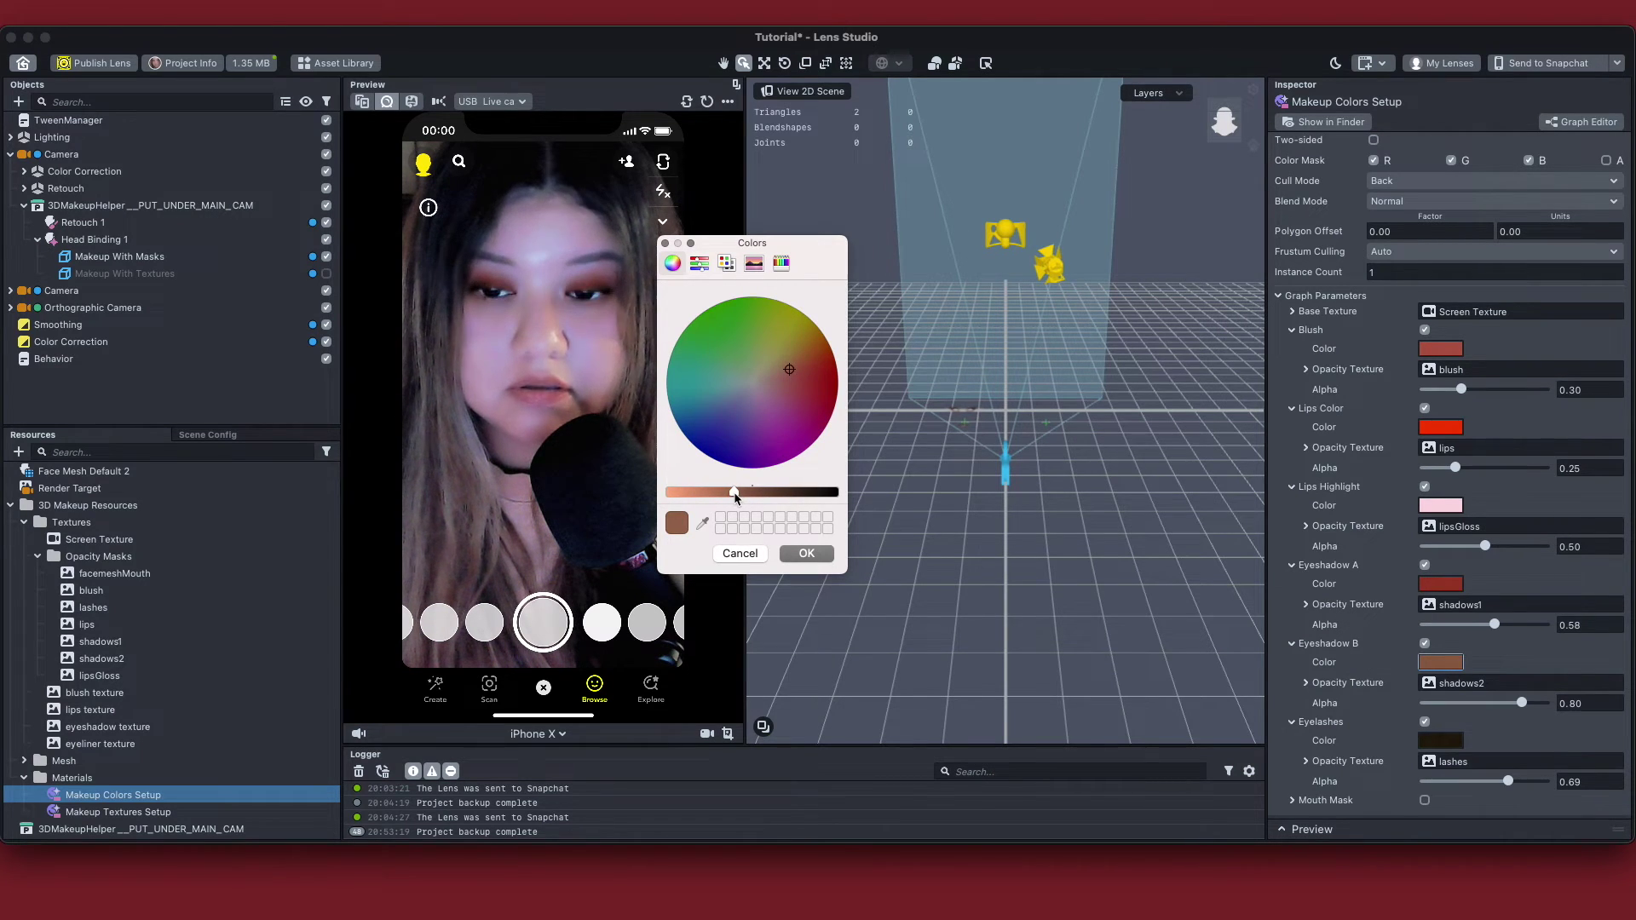
{"action": "left_click_drag", "start_coordinate": [791, 373], "coordinate": [804, 378]}
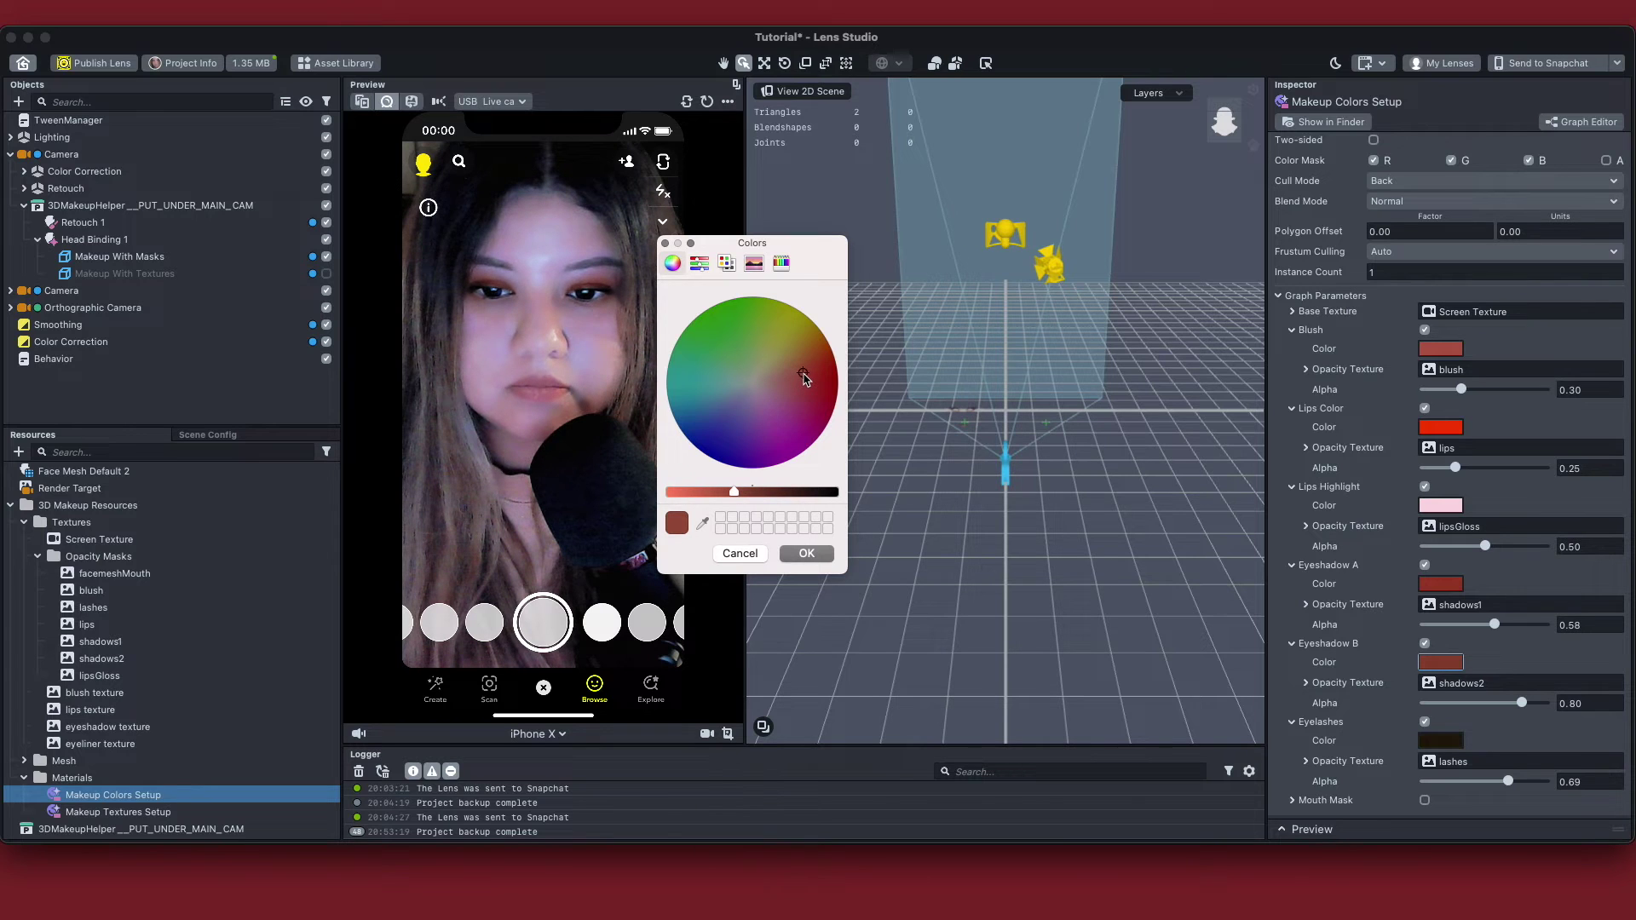
{"action": "left_click", "coordinate": [804, 554]}
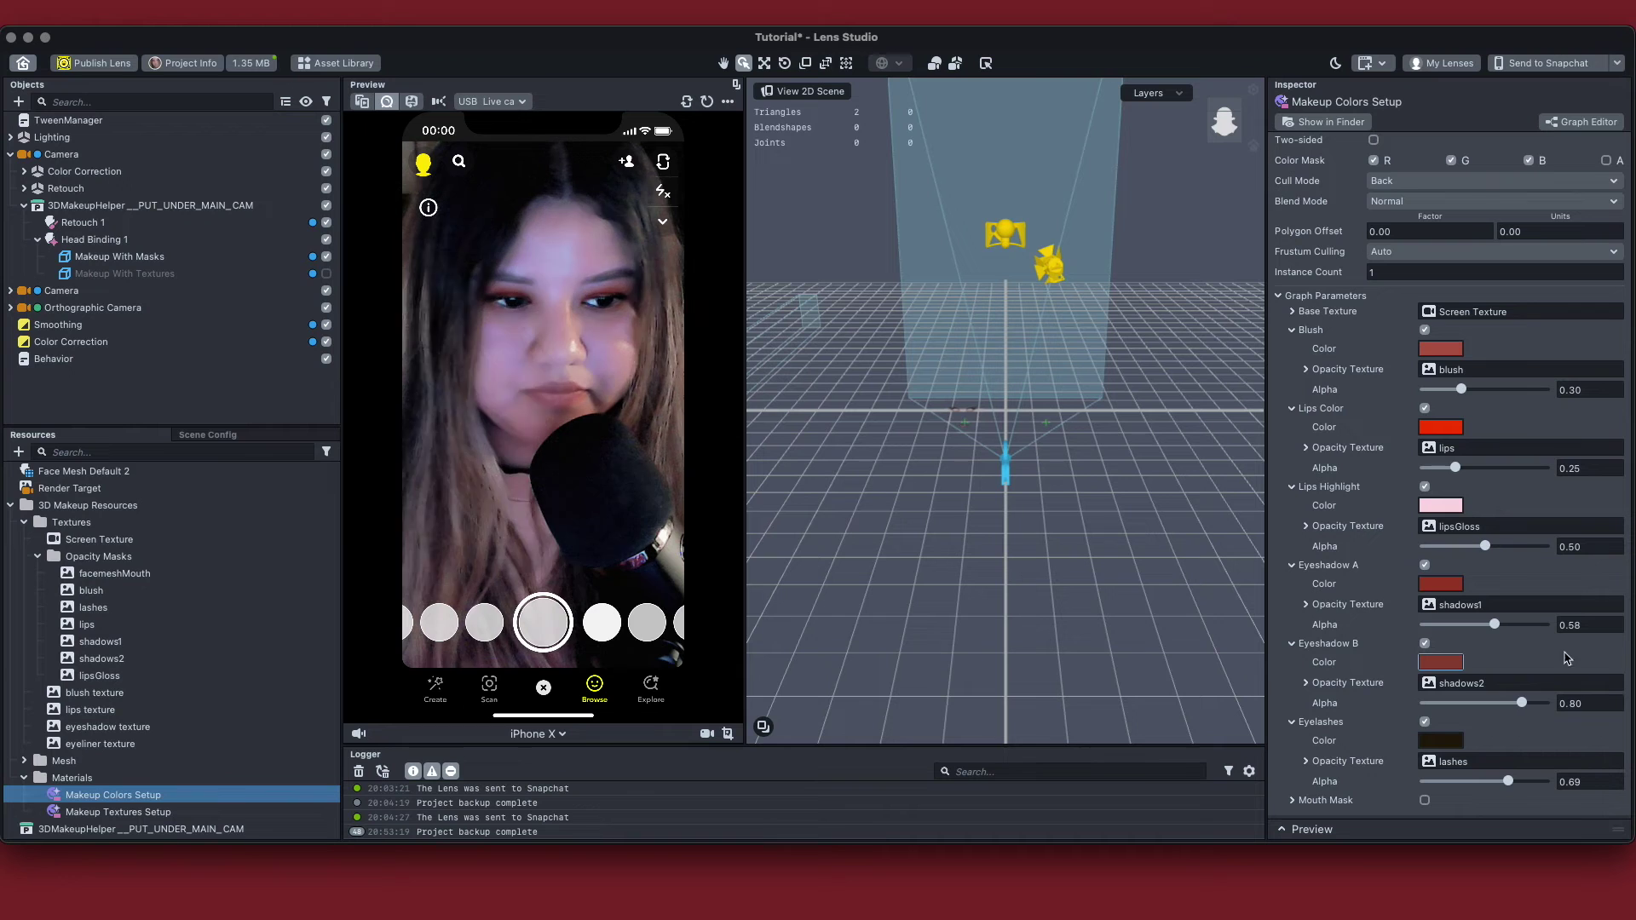
{"action": "left_click", "coordinate": [1507, 703]}
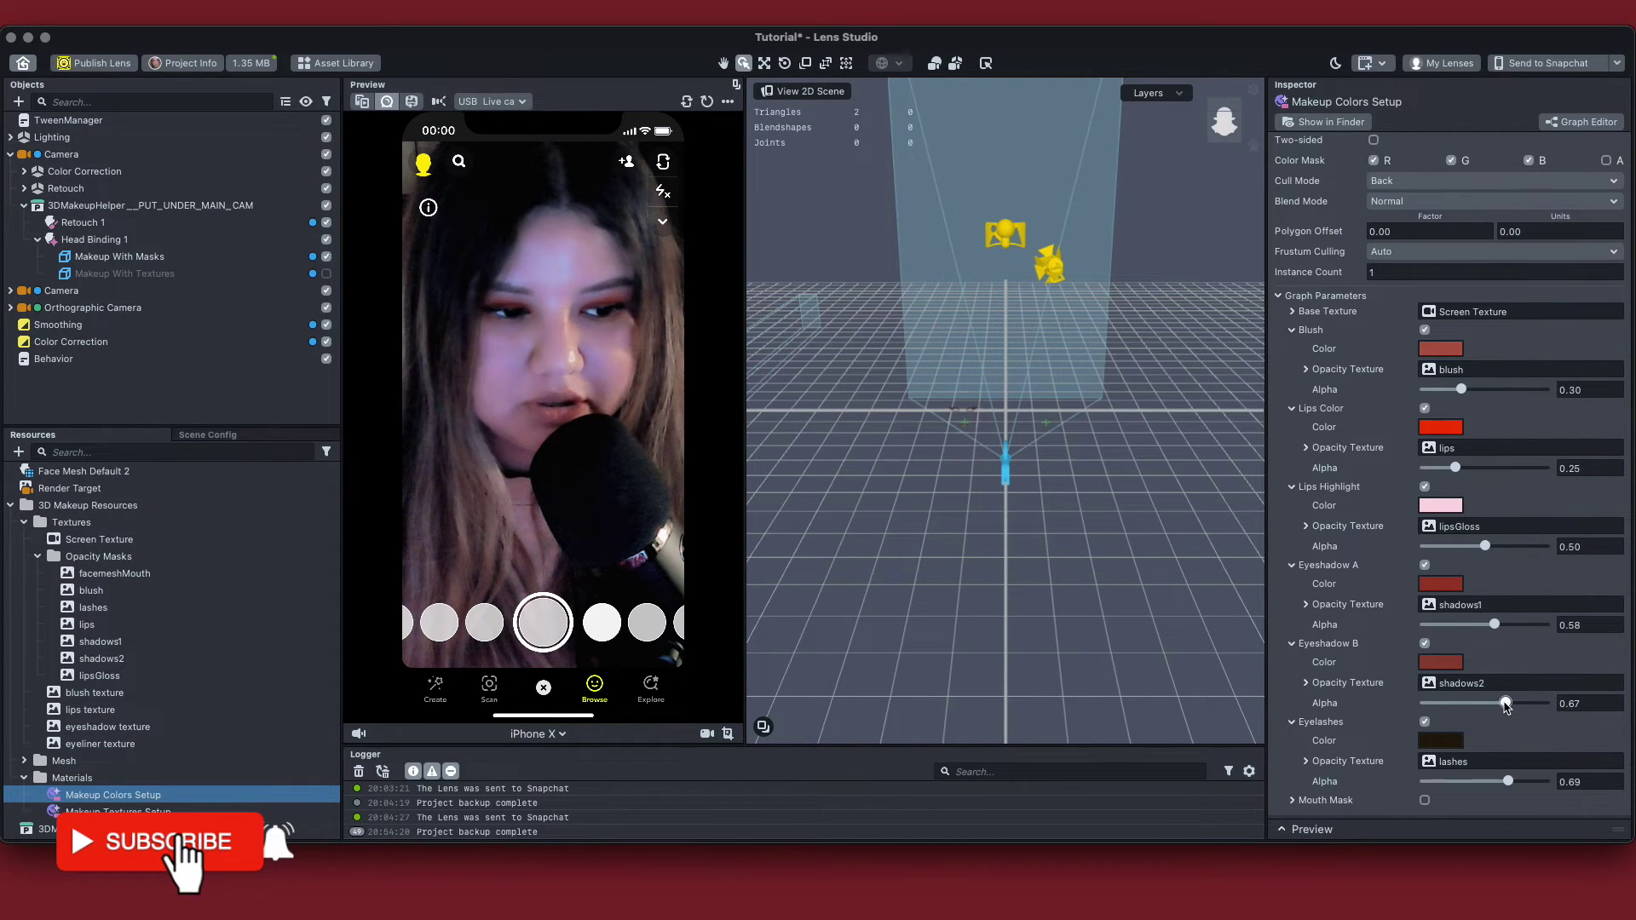
{"action": "left_click_drag", "start_coordinate": [1507, 703], "coordinate": [1501, 706]}
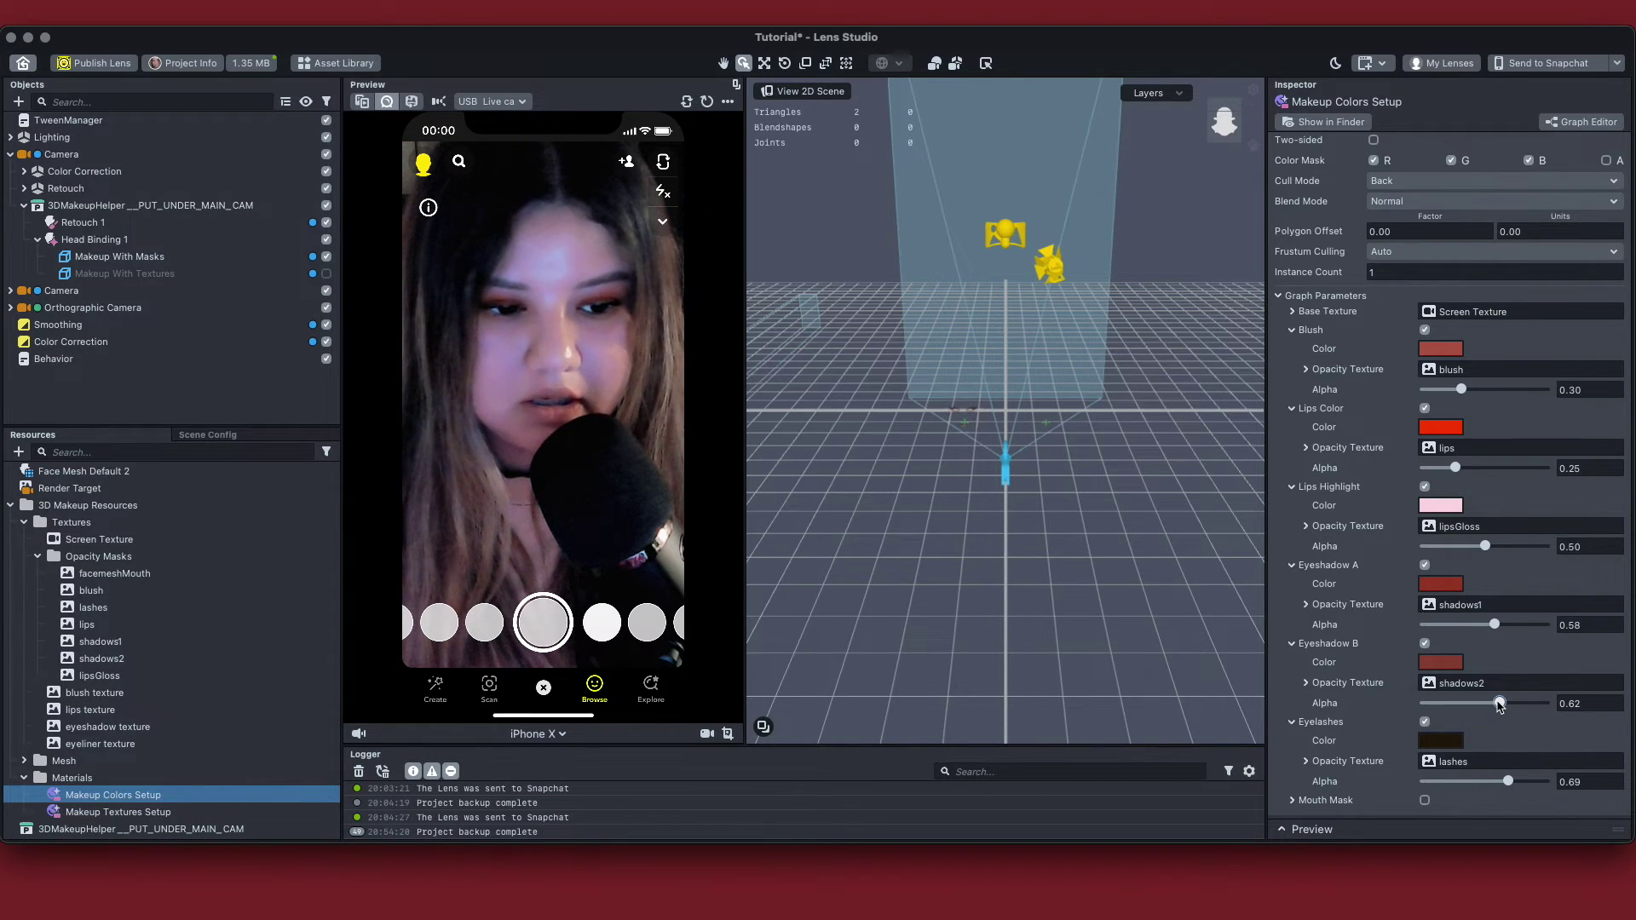
Slightly brighten the eyelash colour and raise Eyelashes alpha to 0.78
{"action": "left_click", "coordinate": [1447, 741]}
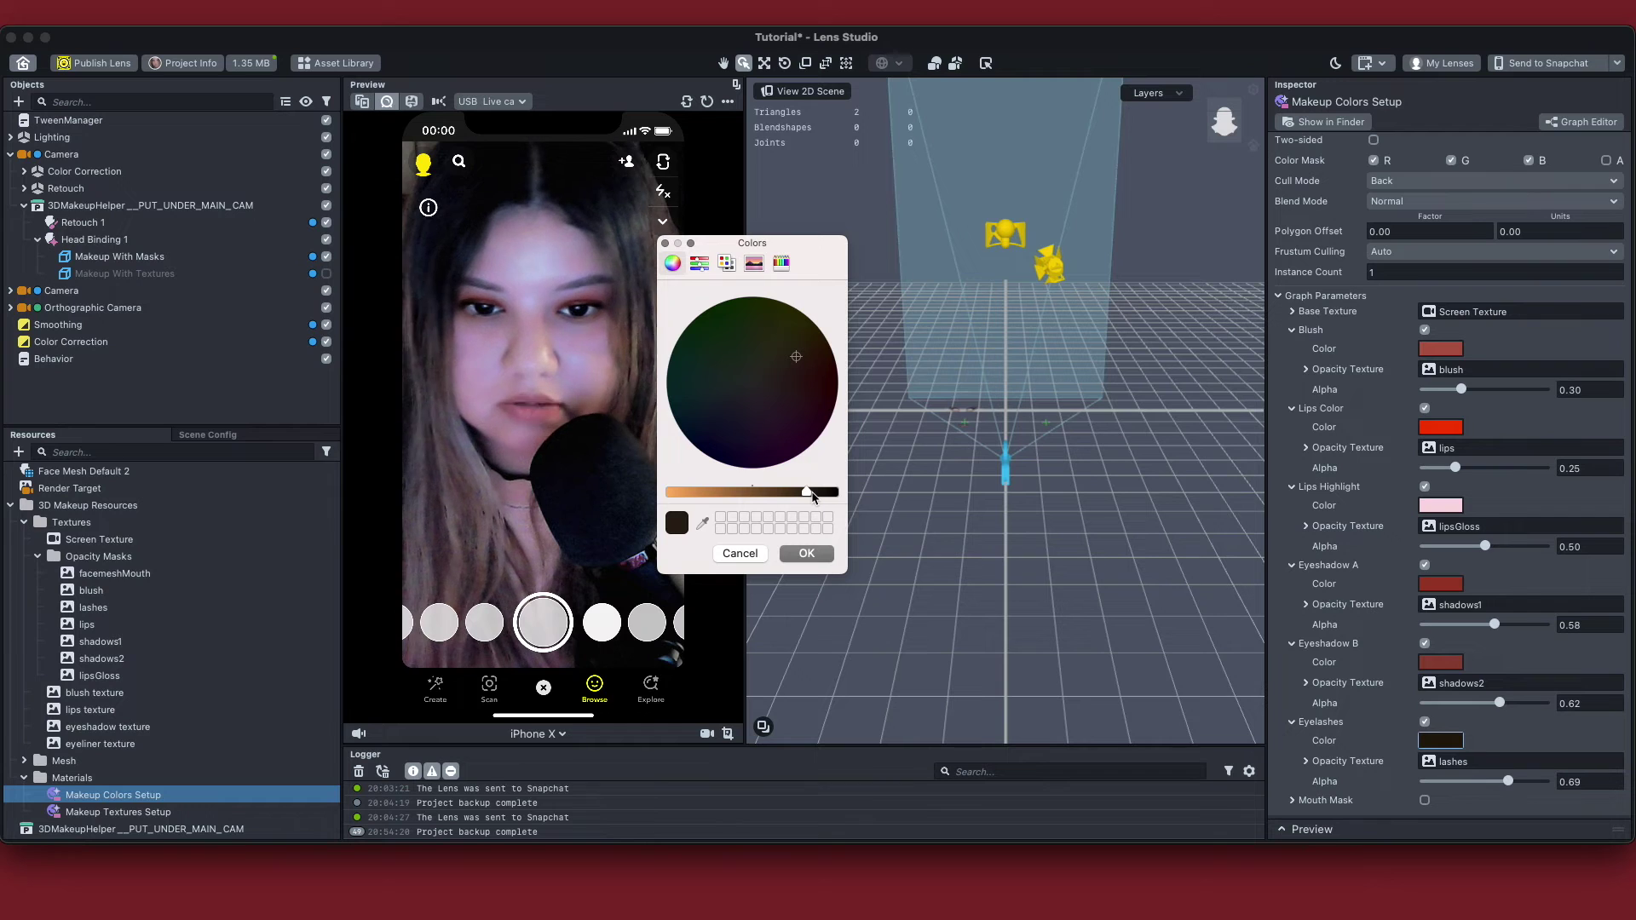
{"action": "left_click_drag", "start_coordinate": [812, 497], "coordinate": [817, 497]}
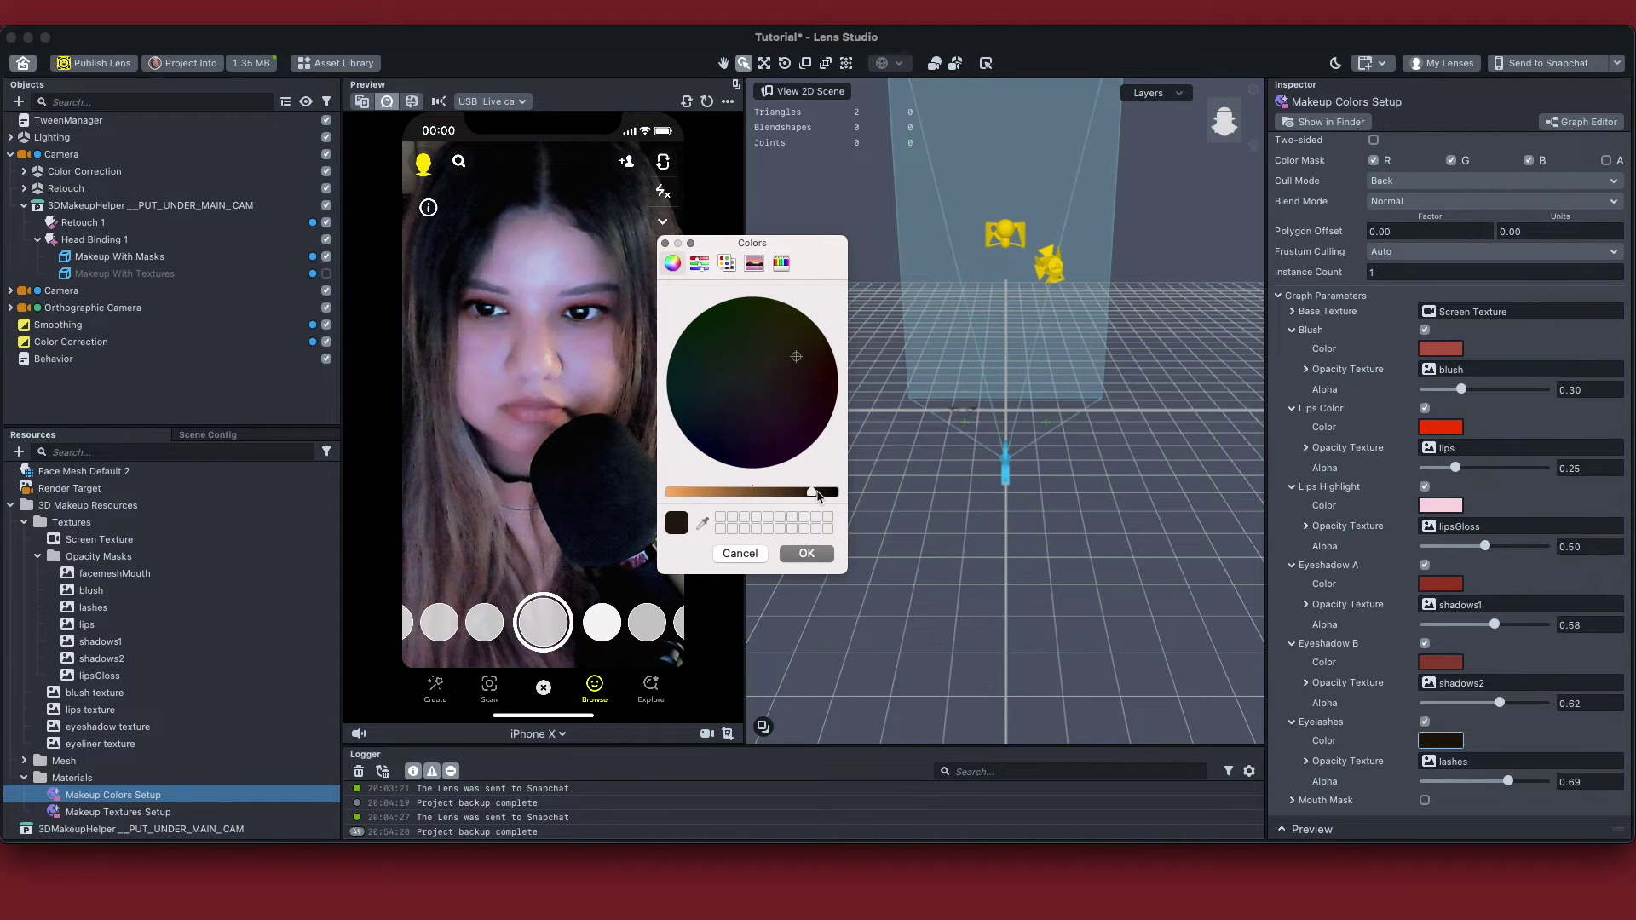
{"action": "left_click", "coordinate": [811, 554]}
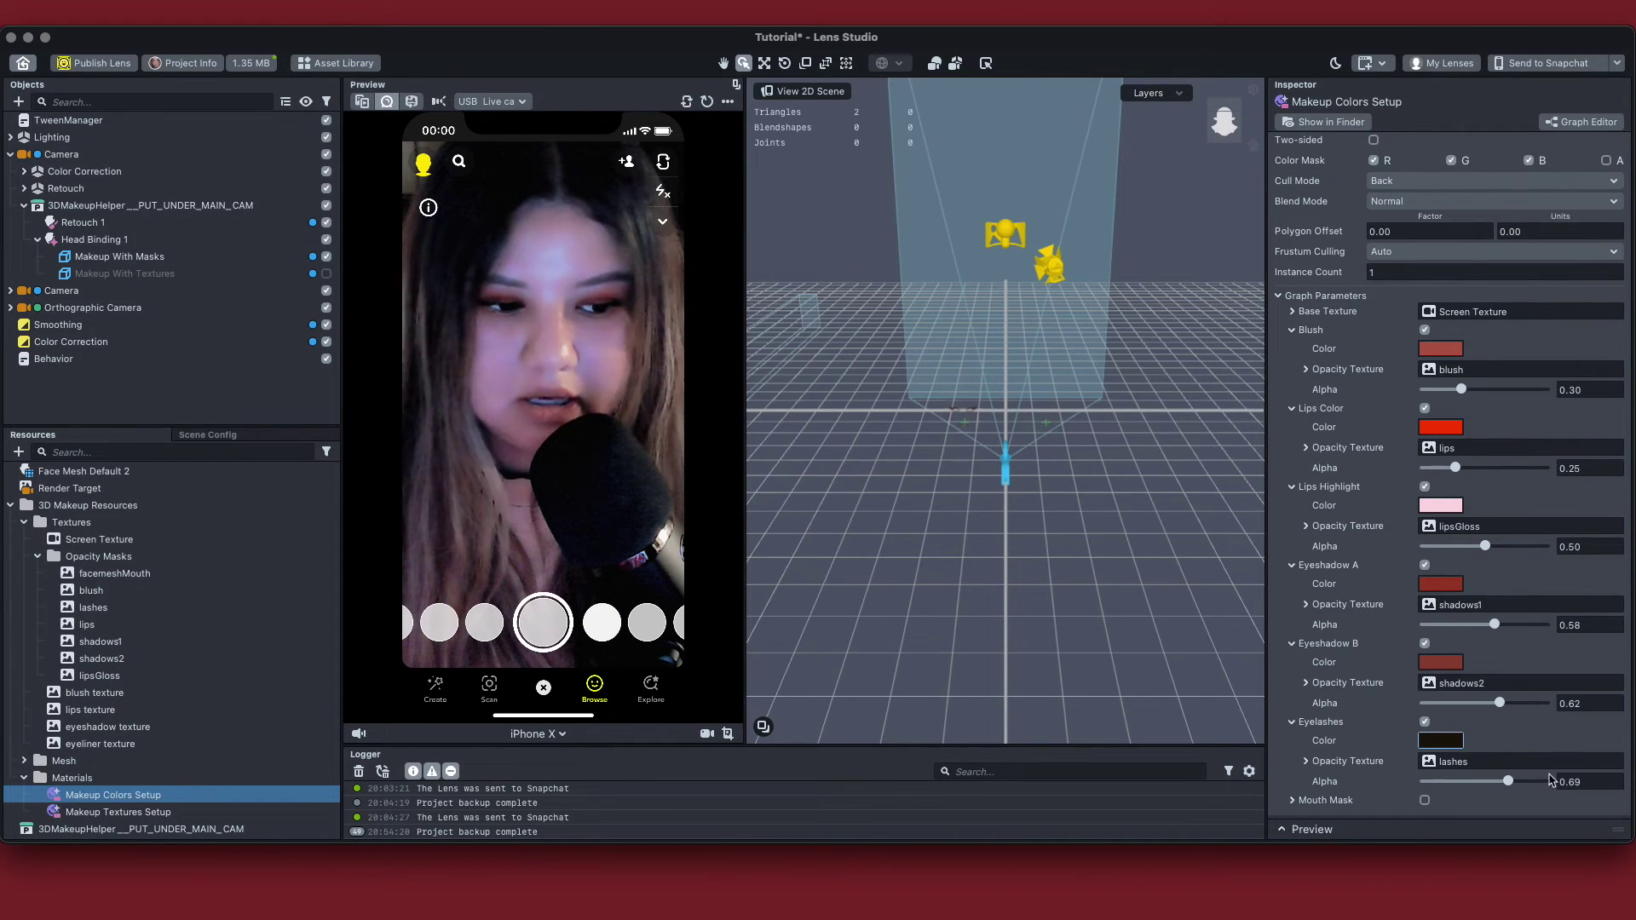
{"action": "left_click_drag", "start_coordinate": [1509, 781], "coordinate": [1518, 782]}
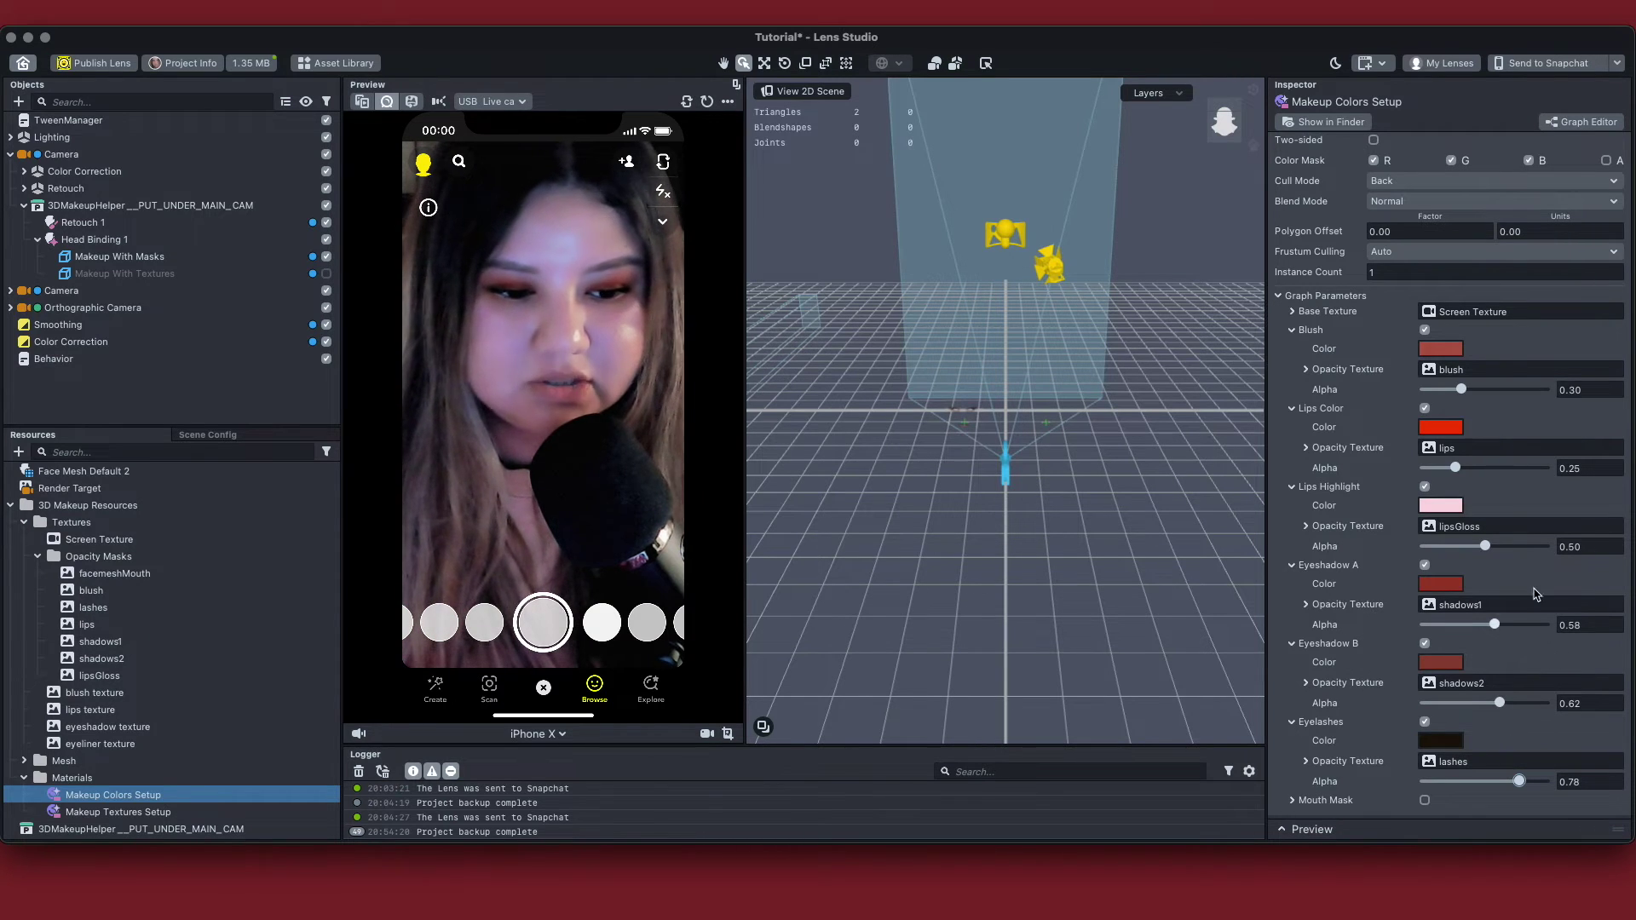
Send the lens to Snapchat, then show Makeup With Textures and hide Makeup With Masks
{"action": "left_click", "coordinate": [1549, 64]}
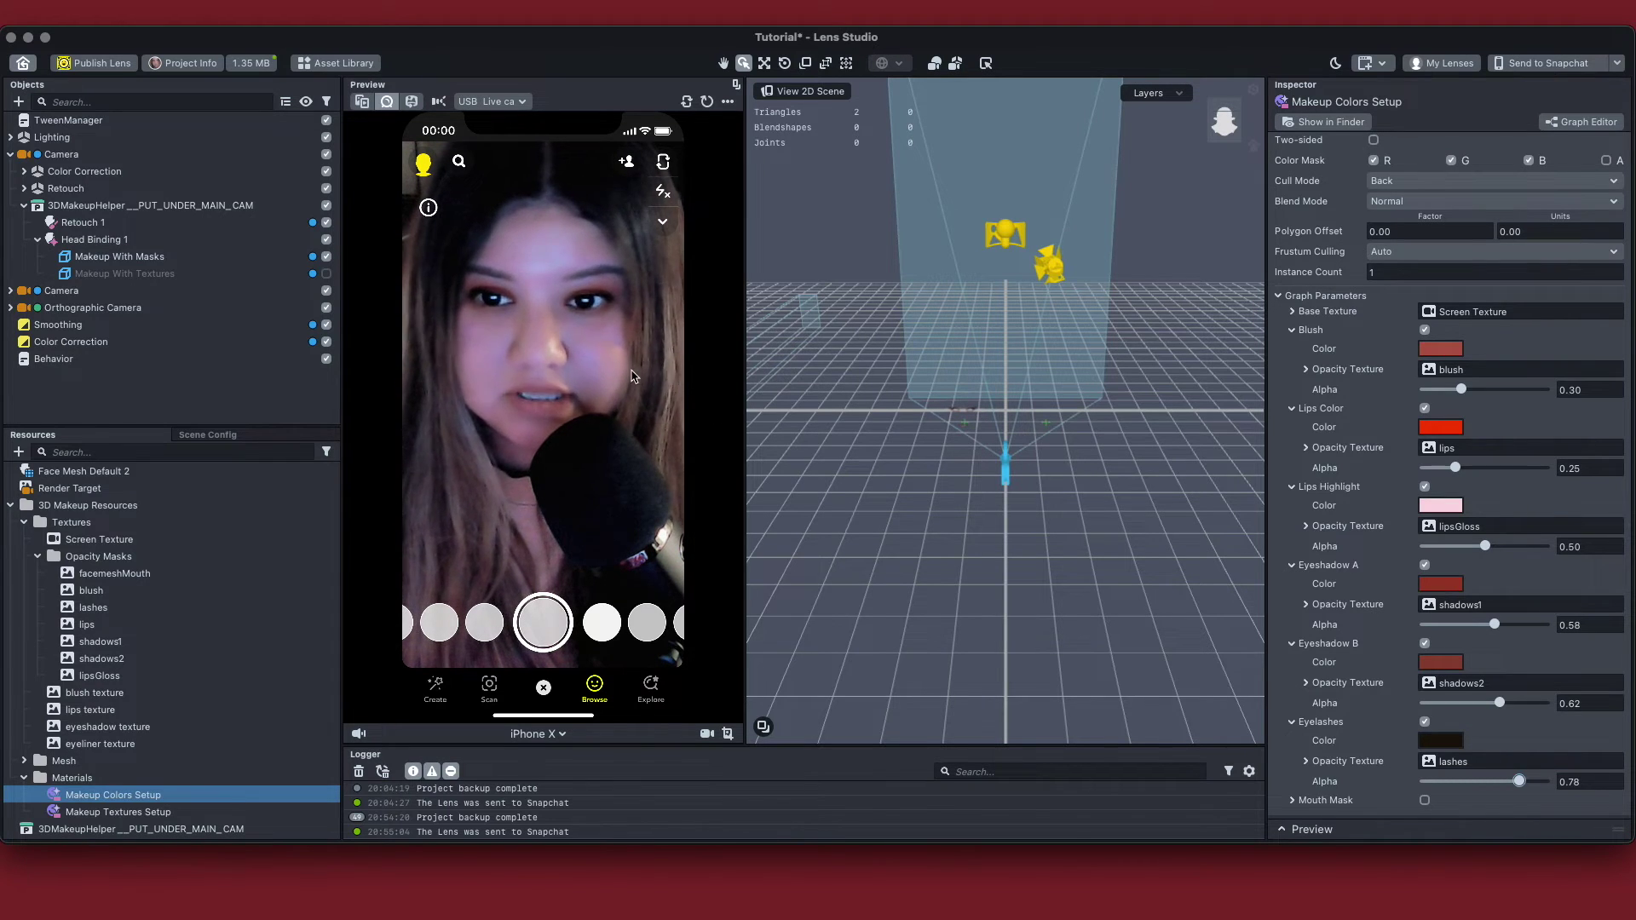
{"action": "left_click", "coordinate": [327, 274]}
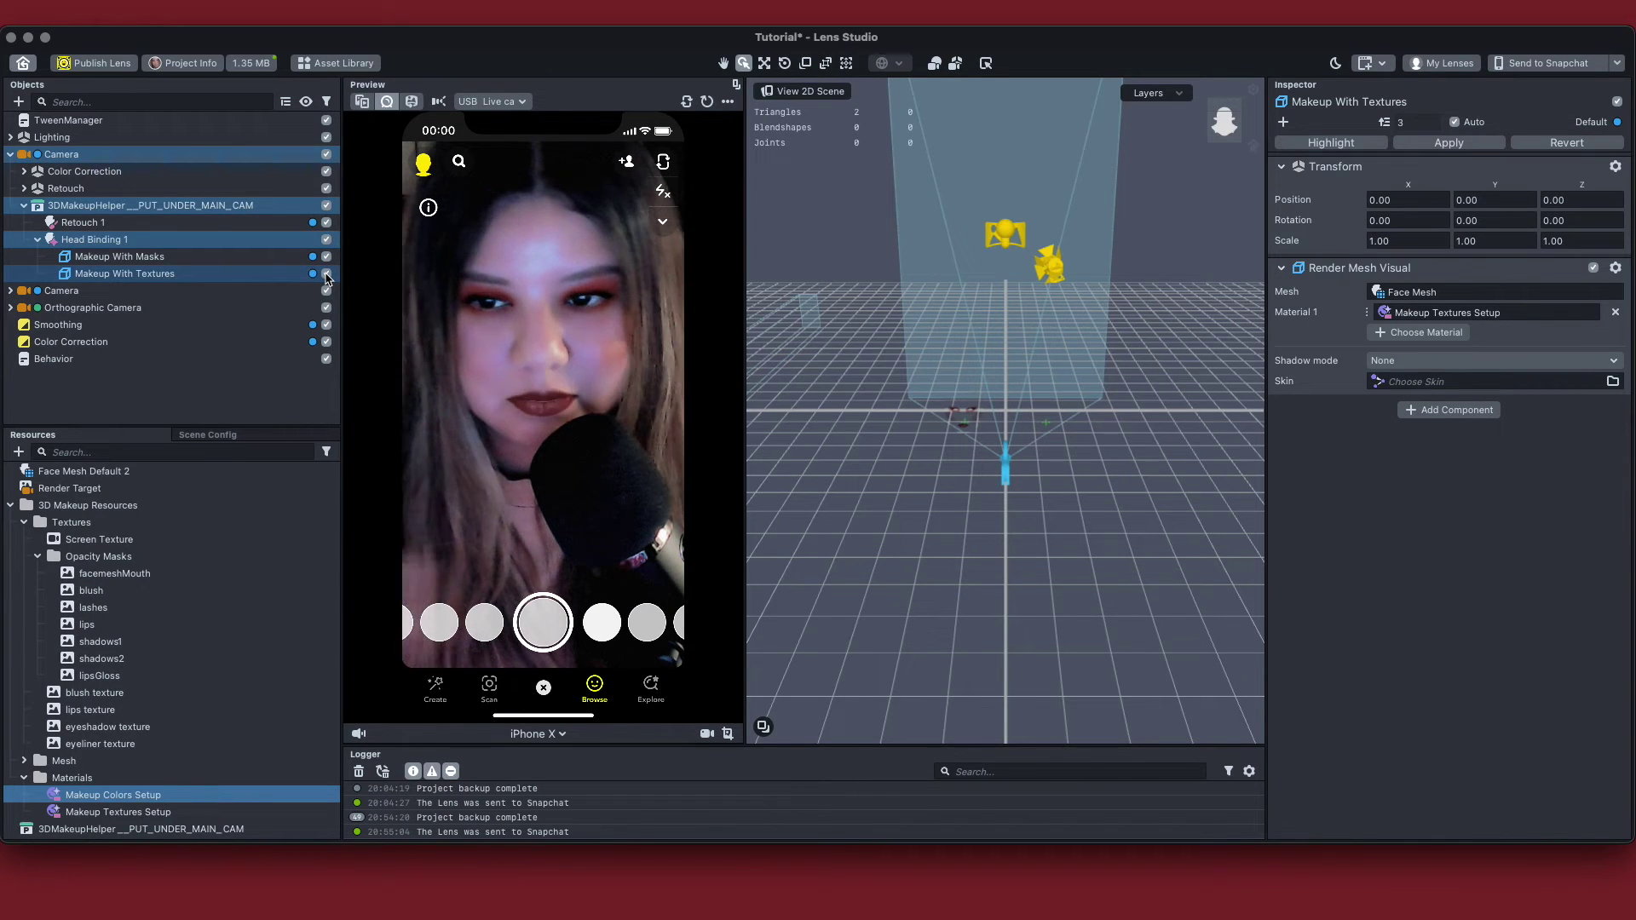
{"action": "left_click", "coordinate": [326, 258]}
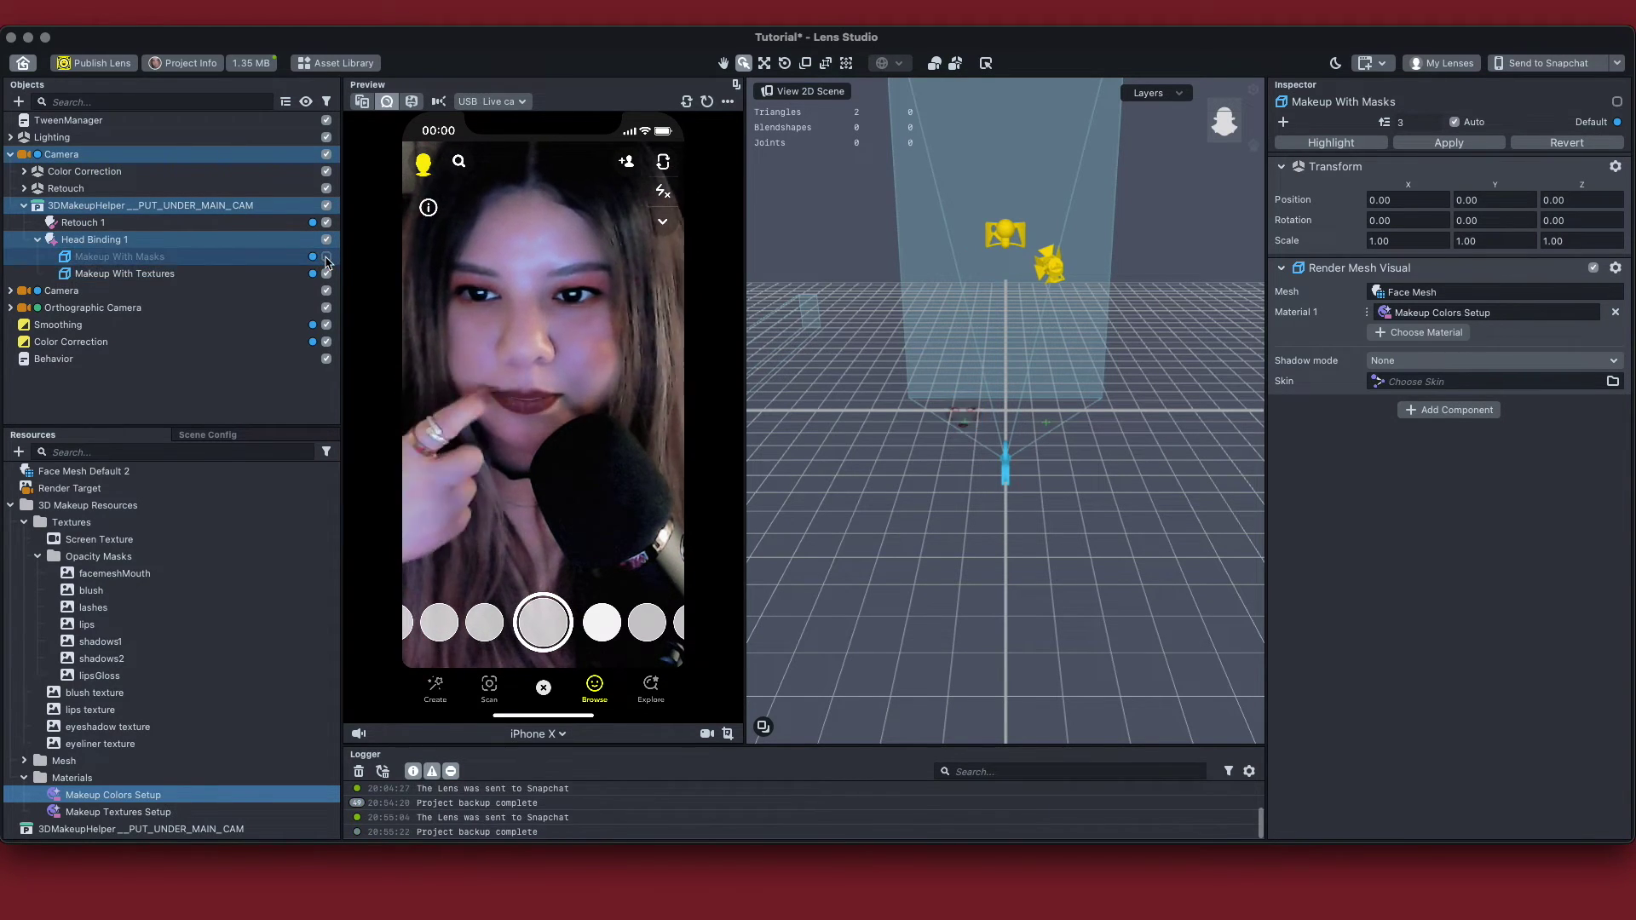
Select Makeup With Textures and open its Makeup Textures Setup material
{"action": "left_click", "coordinate": [271, 274]}
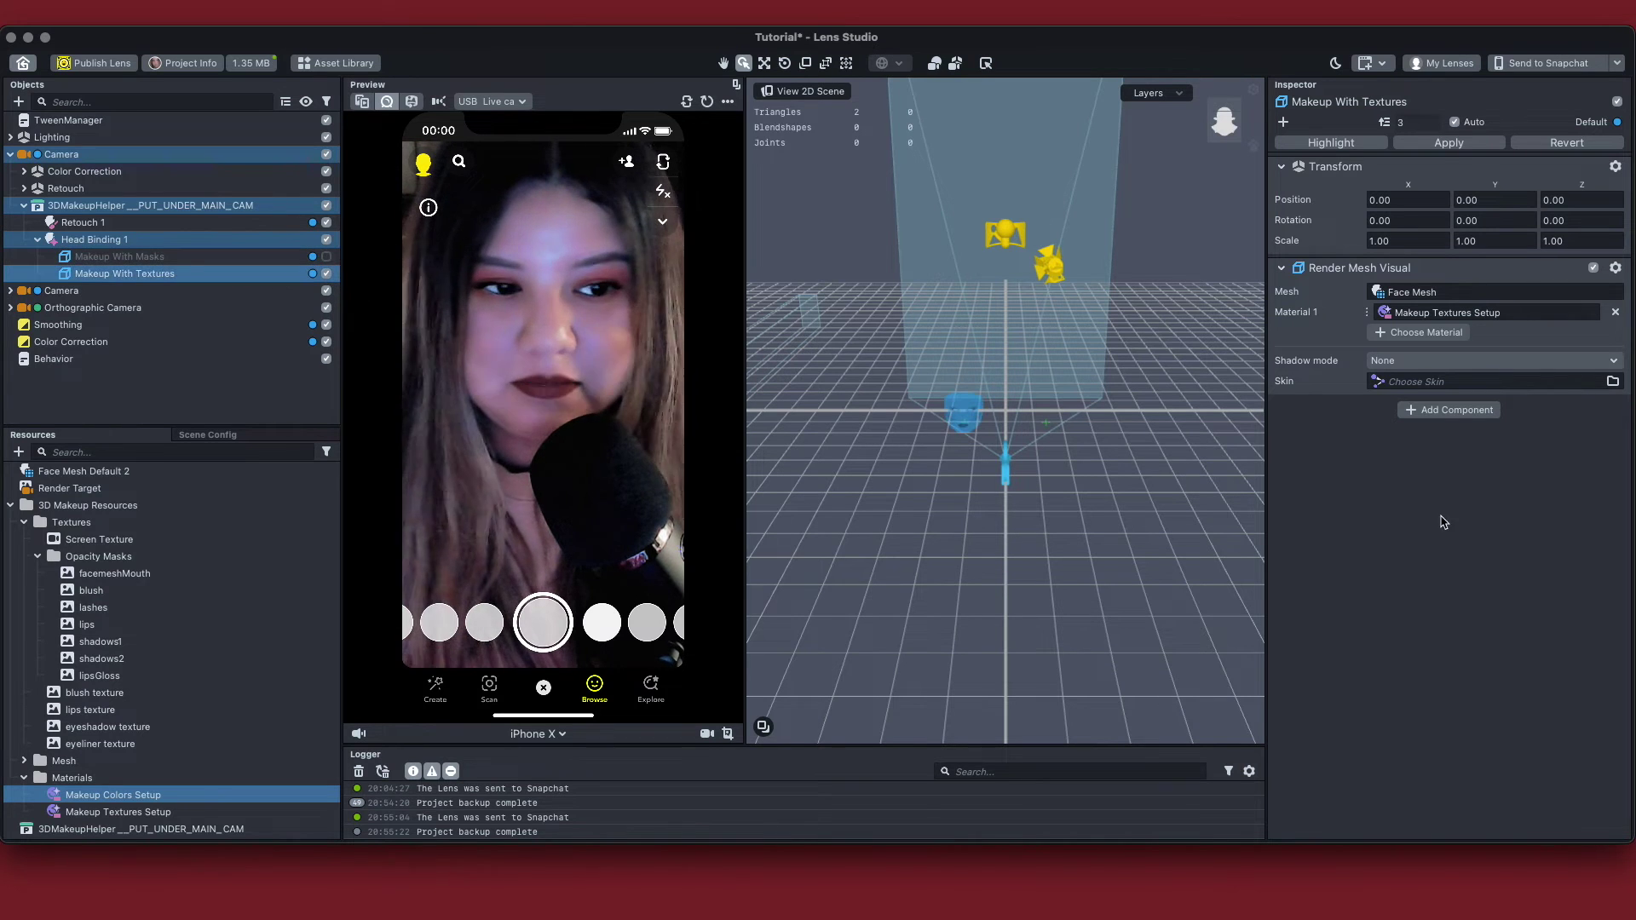
{"action": "right_click", "coordinate": [1437, 311]}
{"action": "left_click", "coordinate": [1446, 356]}
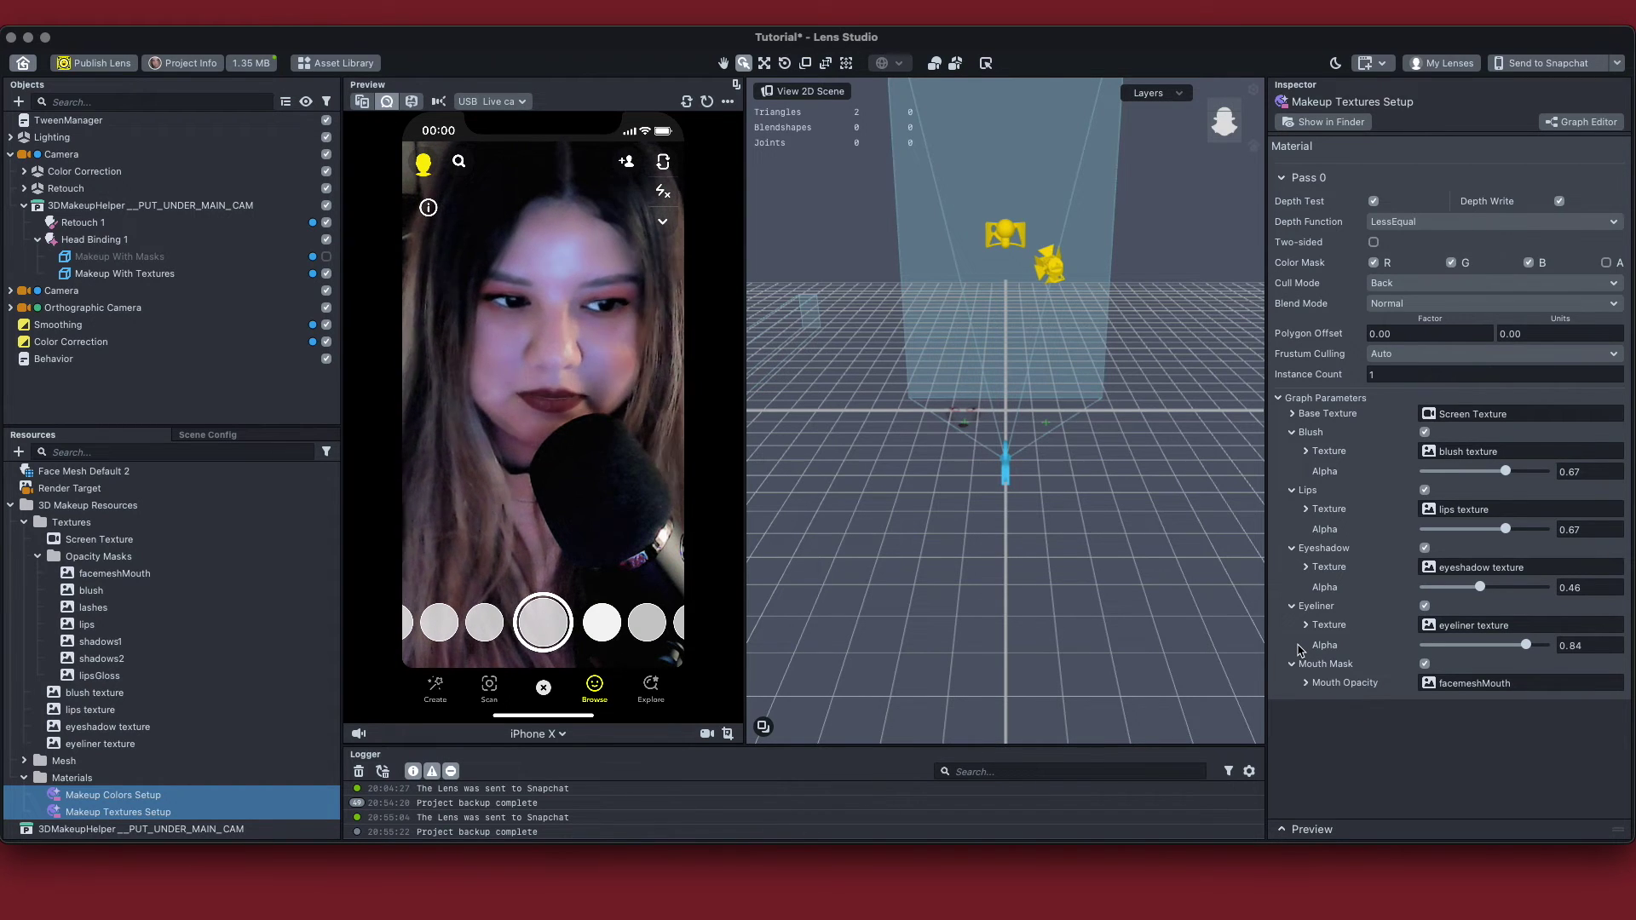
{"action": "left_click", "coordinate": [1449, 452]}
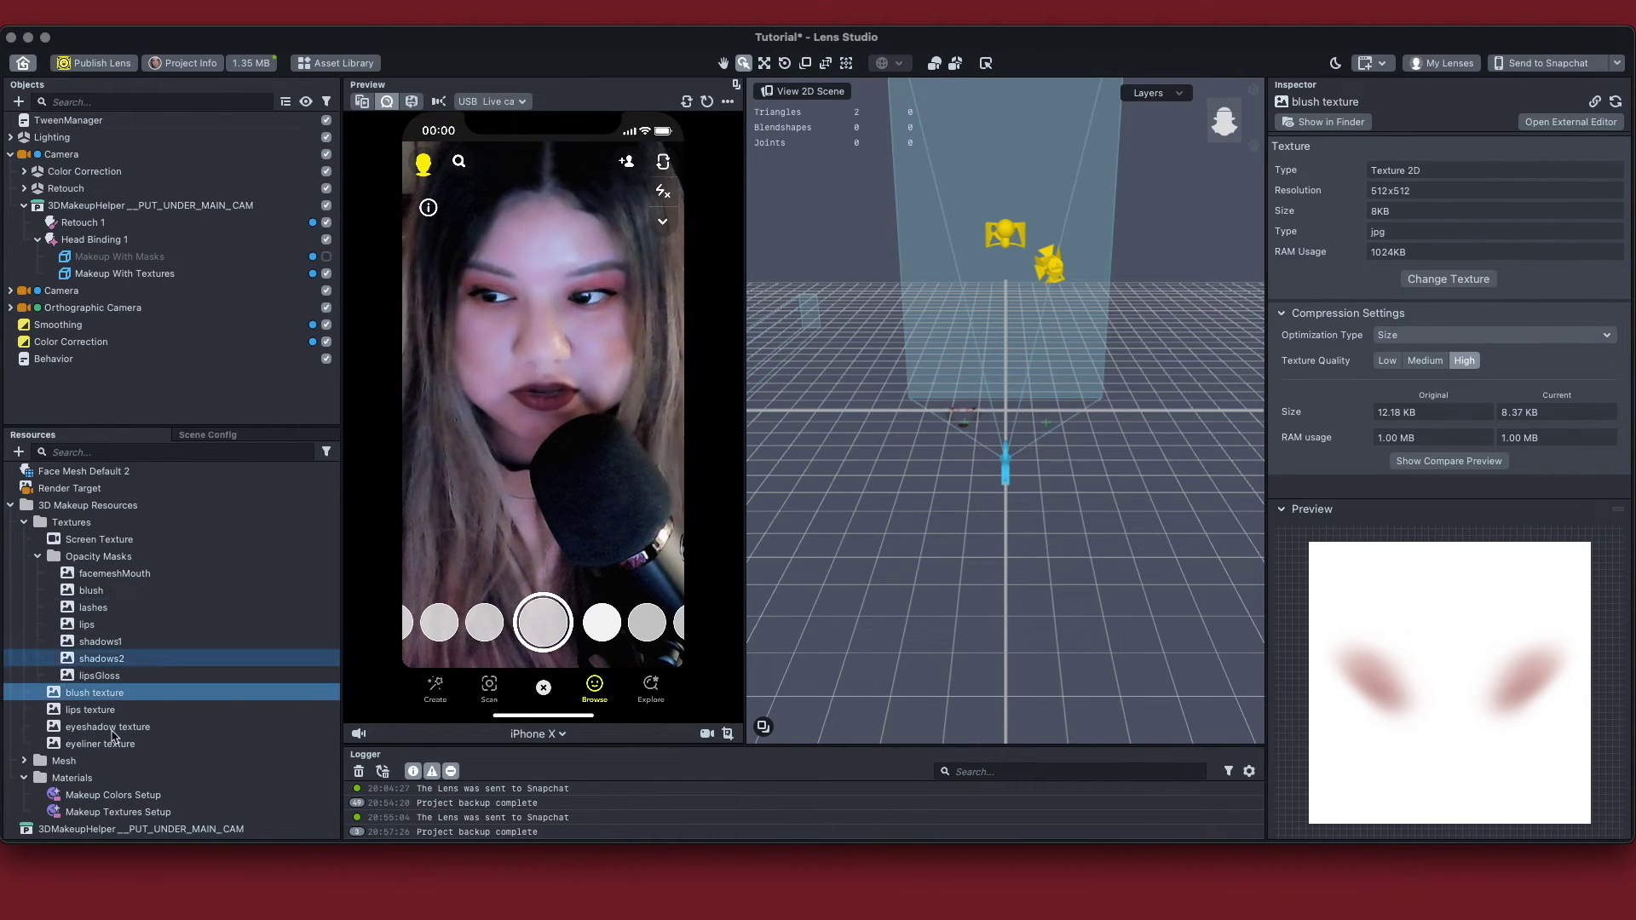
{"action": "right_click", "coordinate": [128, 693]}
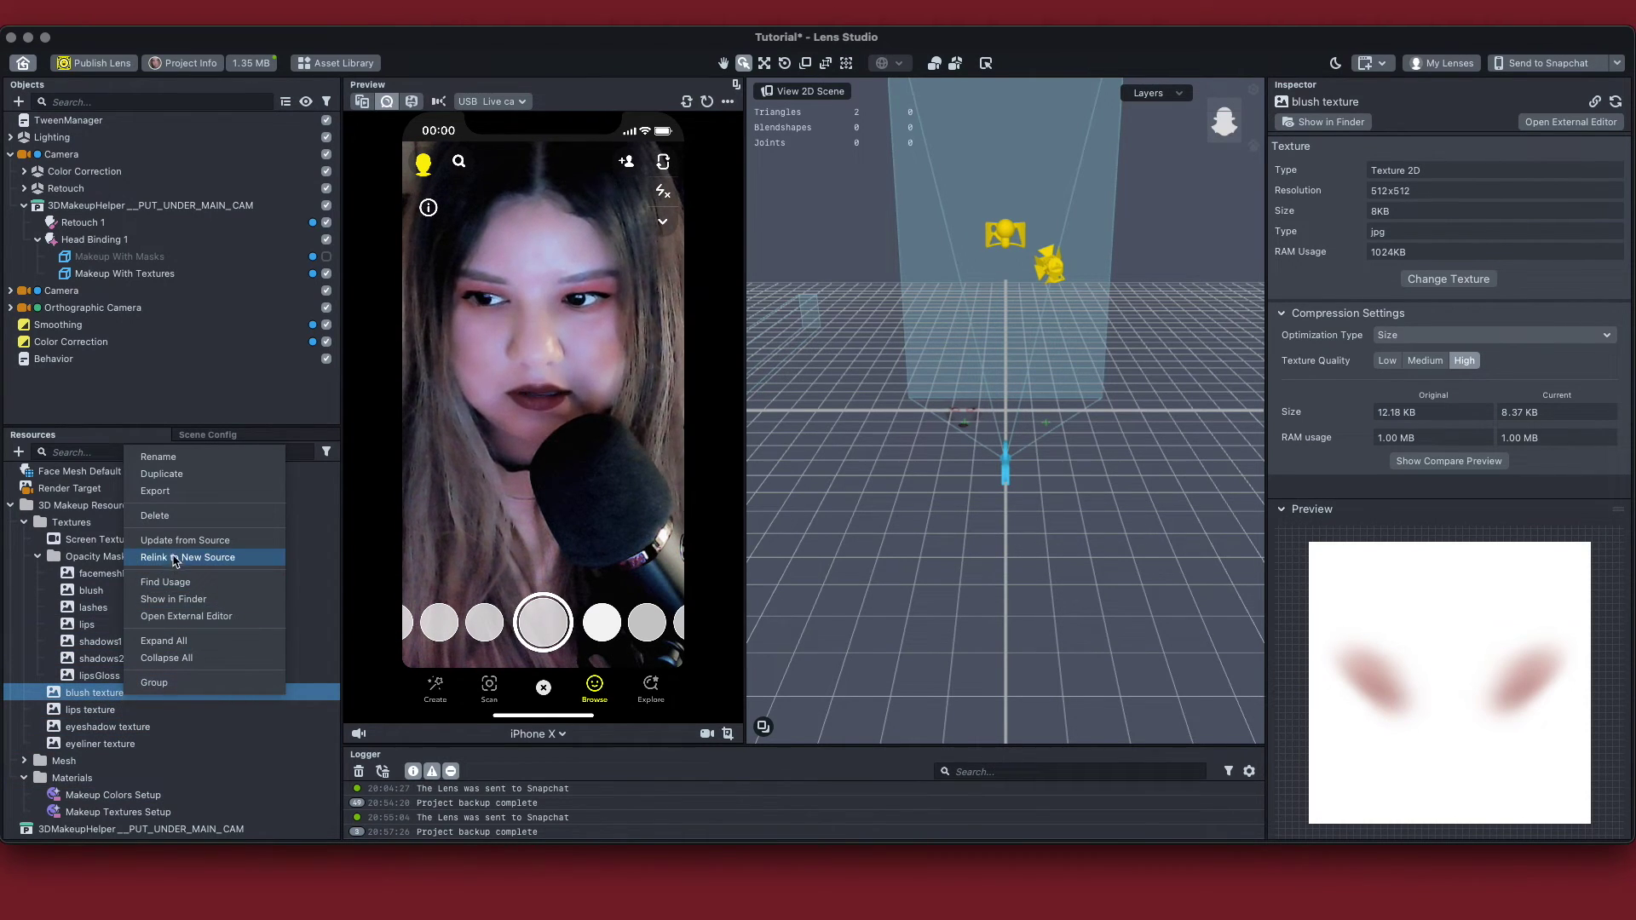
{"action": "left_click", "coordinate": [71, 625]}
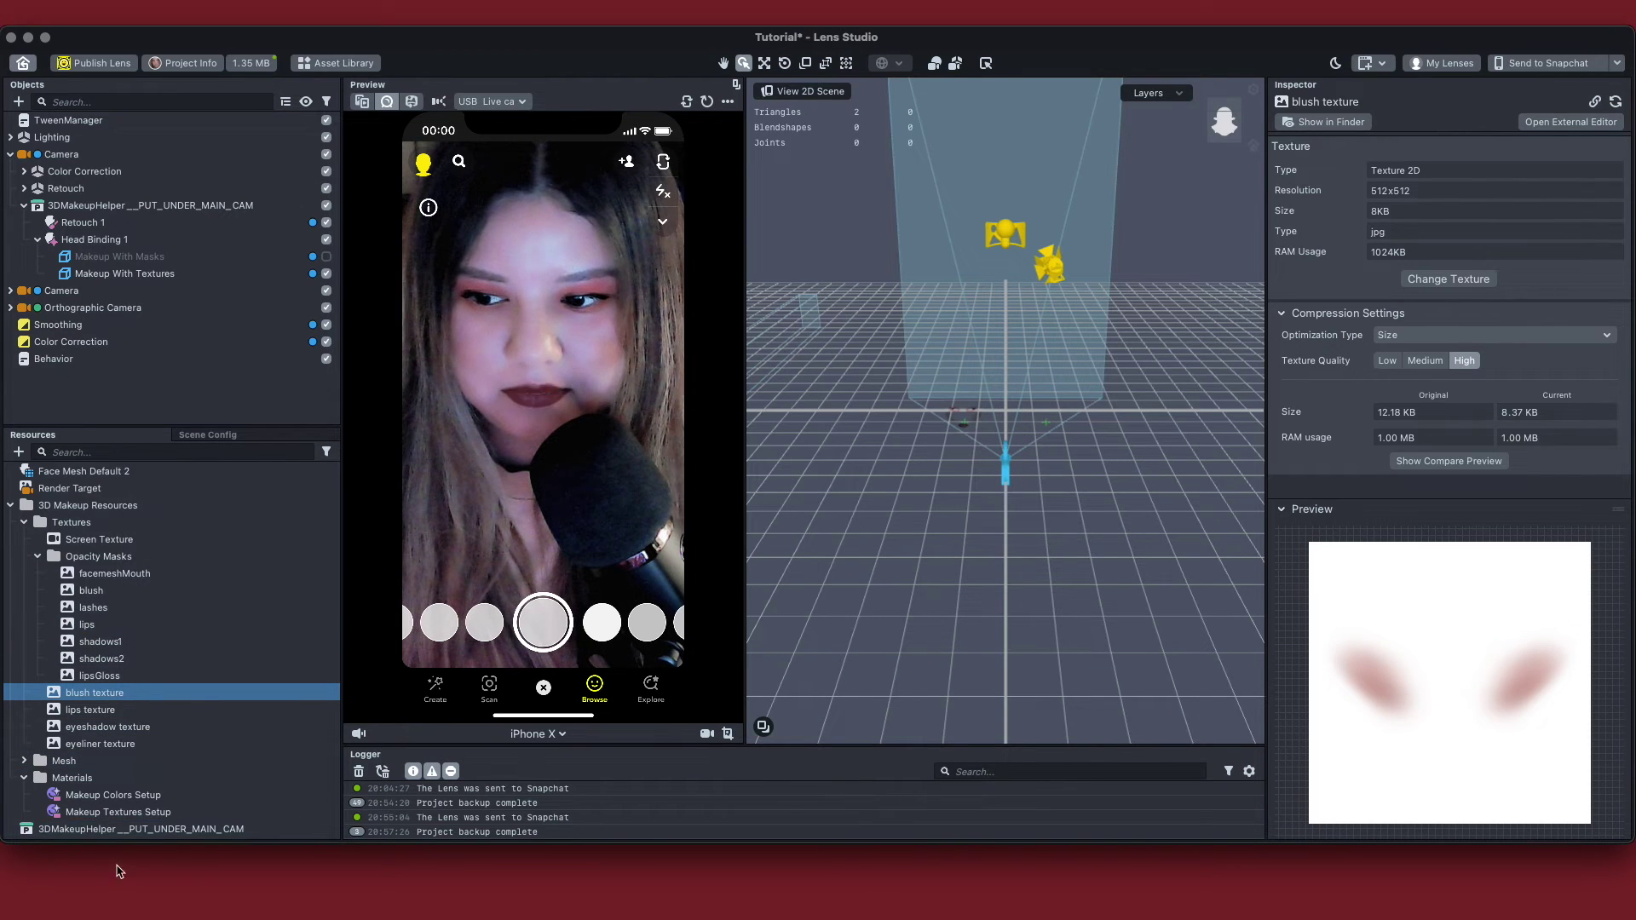
{"action": "left_click", "coordinate": [153, 814]}
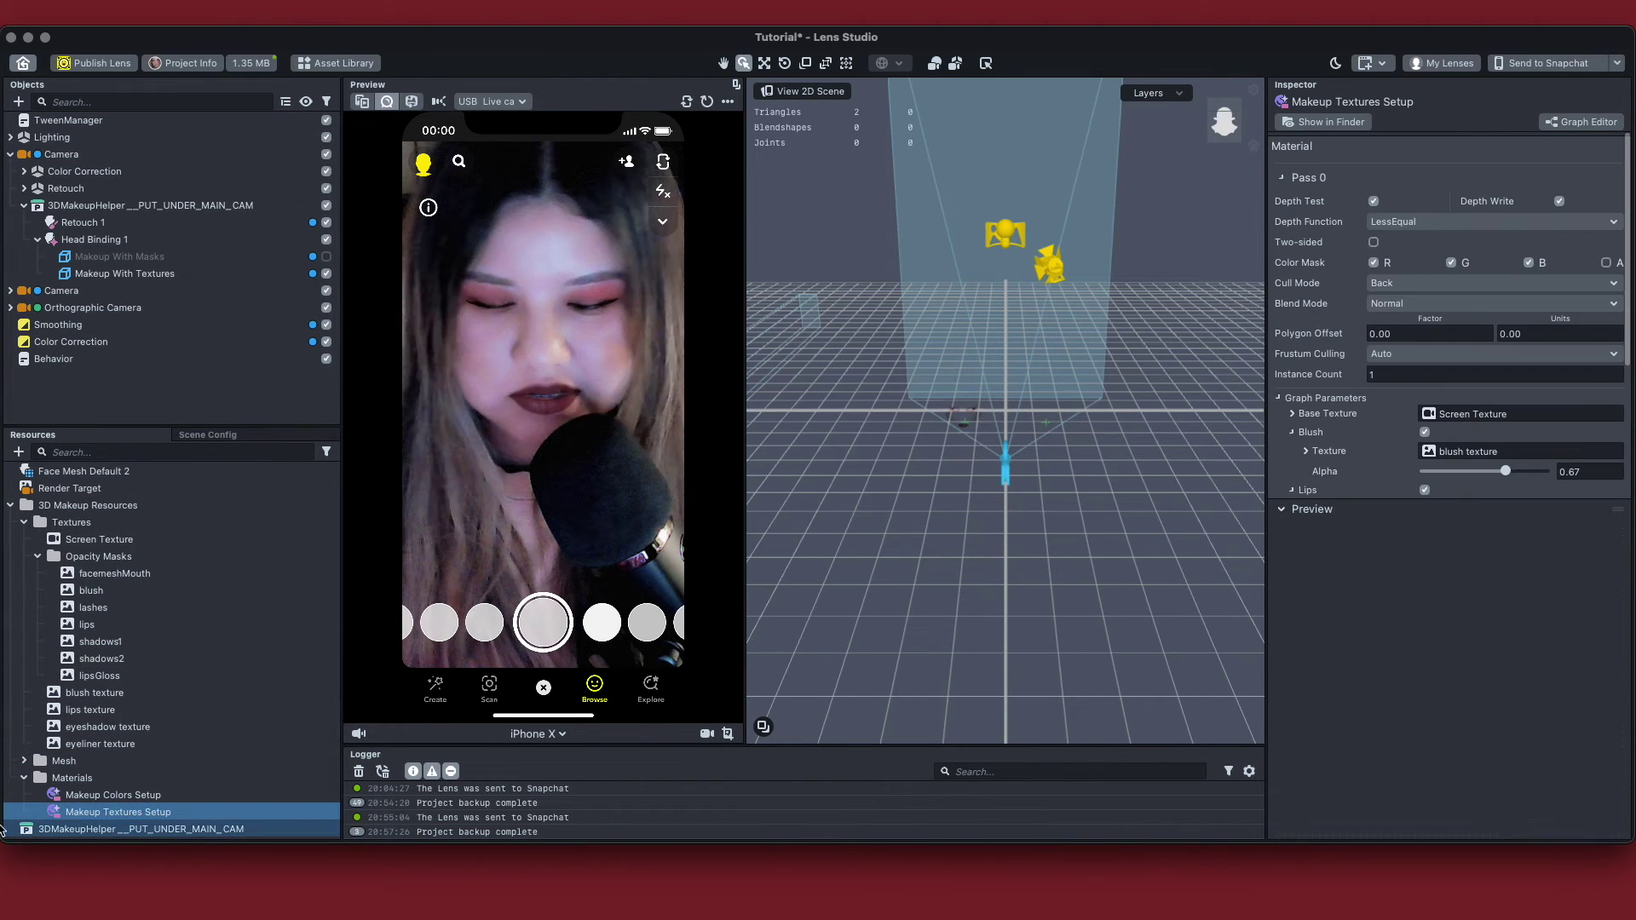
Lower texture opacities: Blush 0.60, Eyeshadow 0.42, and reduce lips and eyeliner
{"action": "left_click", "coordinate": [1283, 510]}
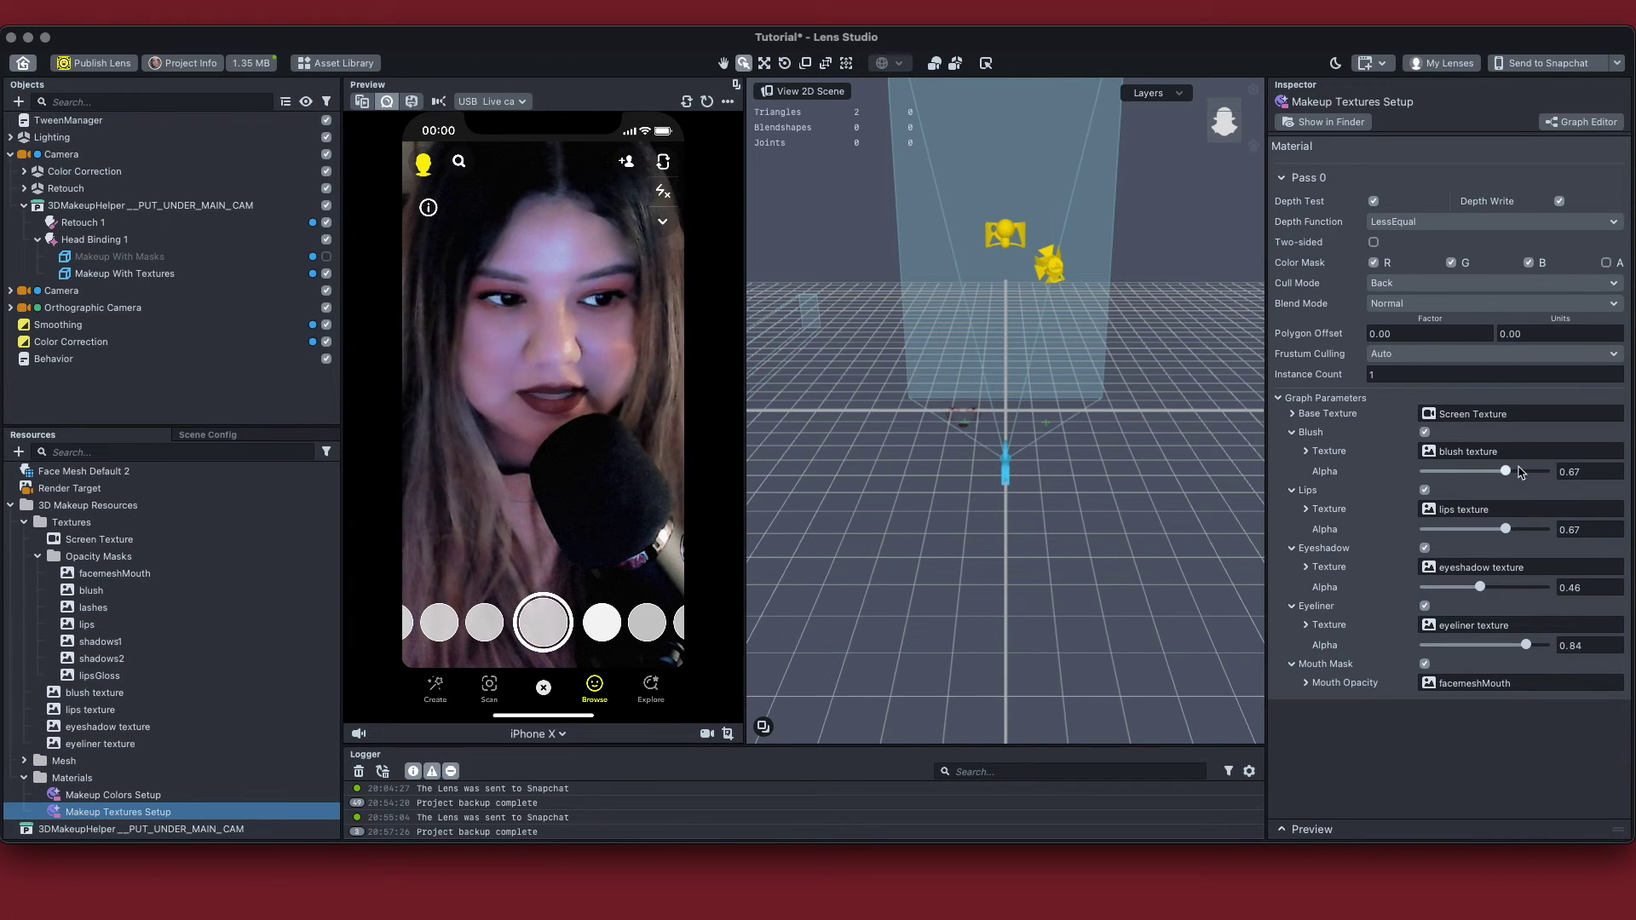
{"action": "left_click_drag", "start_coordinate": [1505, 472], "coordinate": [1498, 472]}
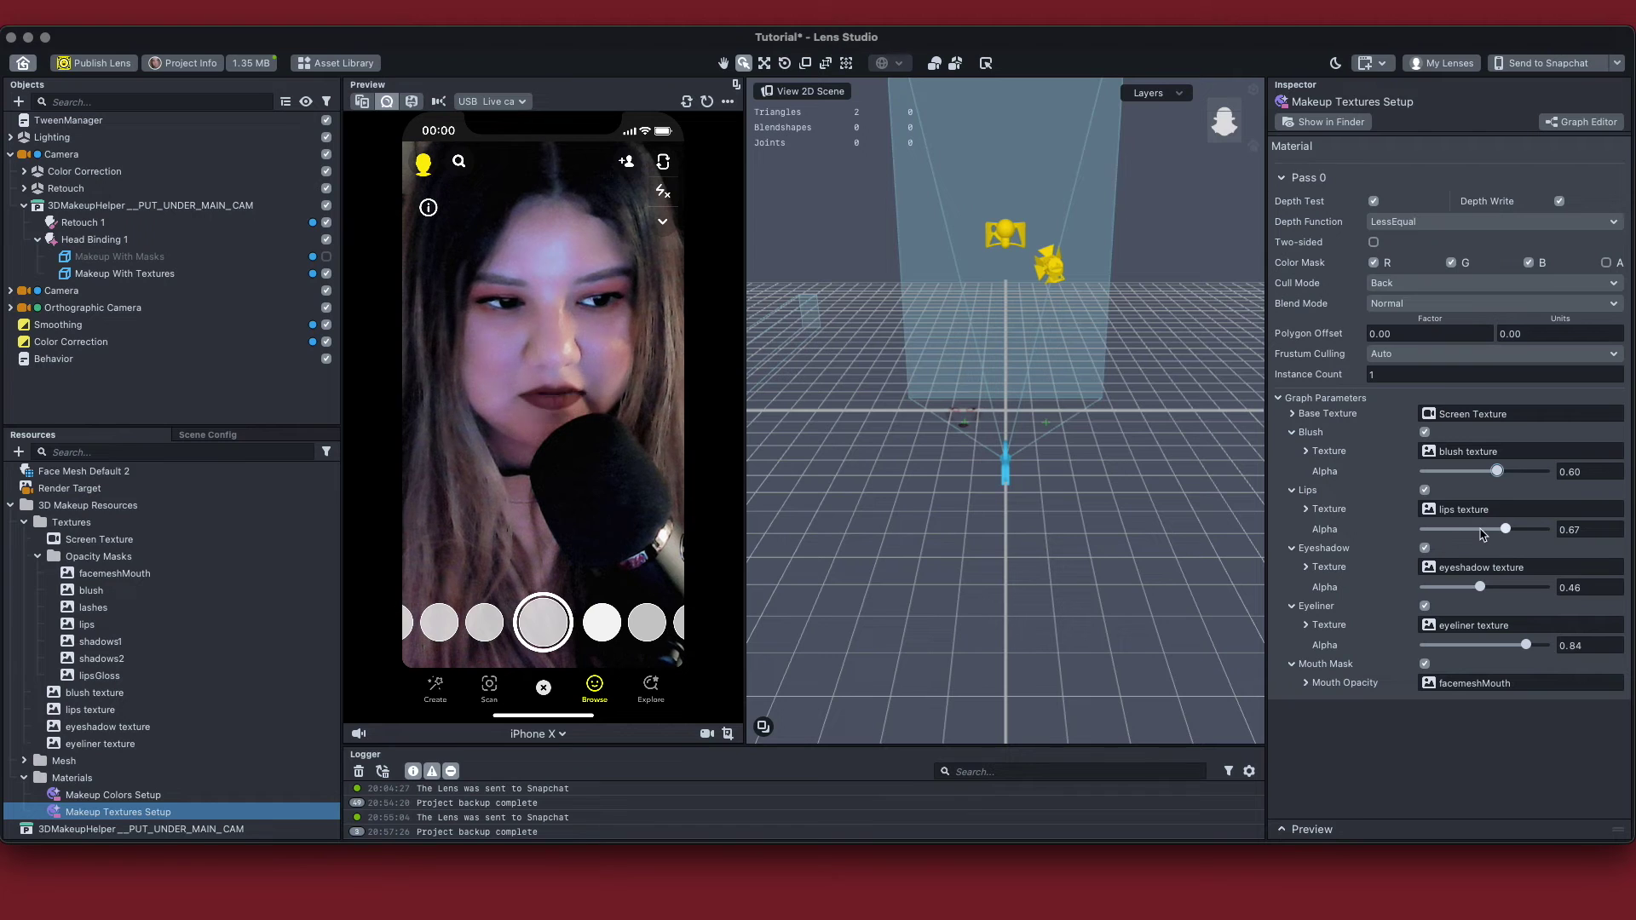
{"action": "left_click_drag", "start_coordinate": [1503, 529], "coordinate": [1460, 530]}
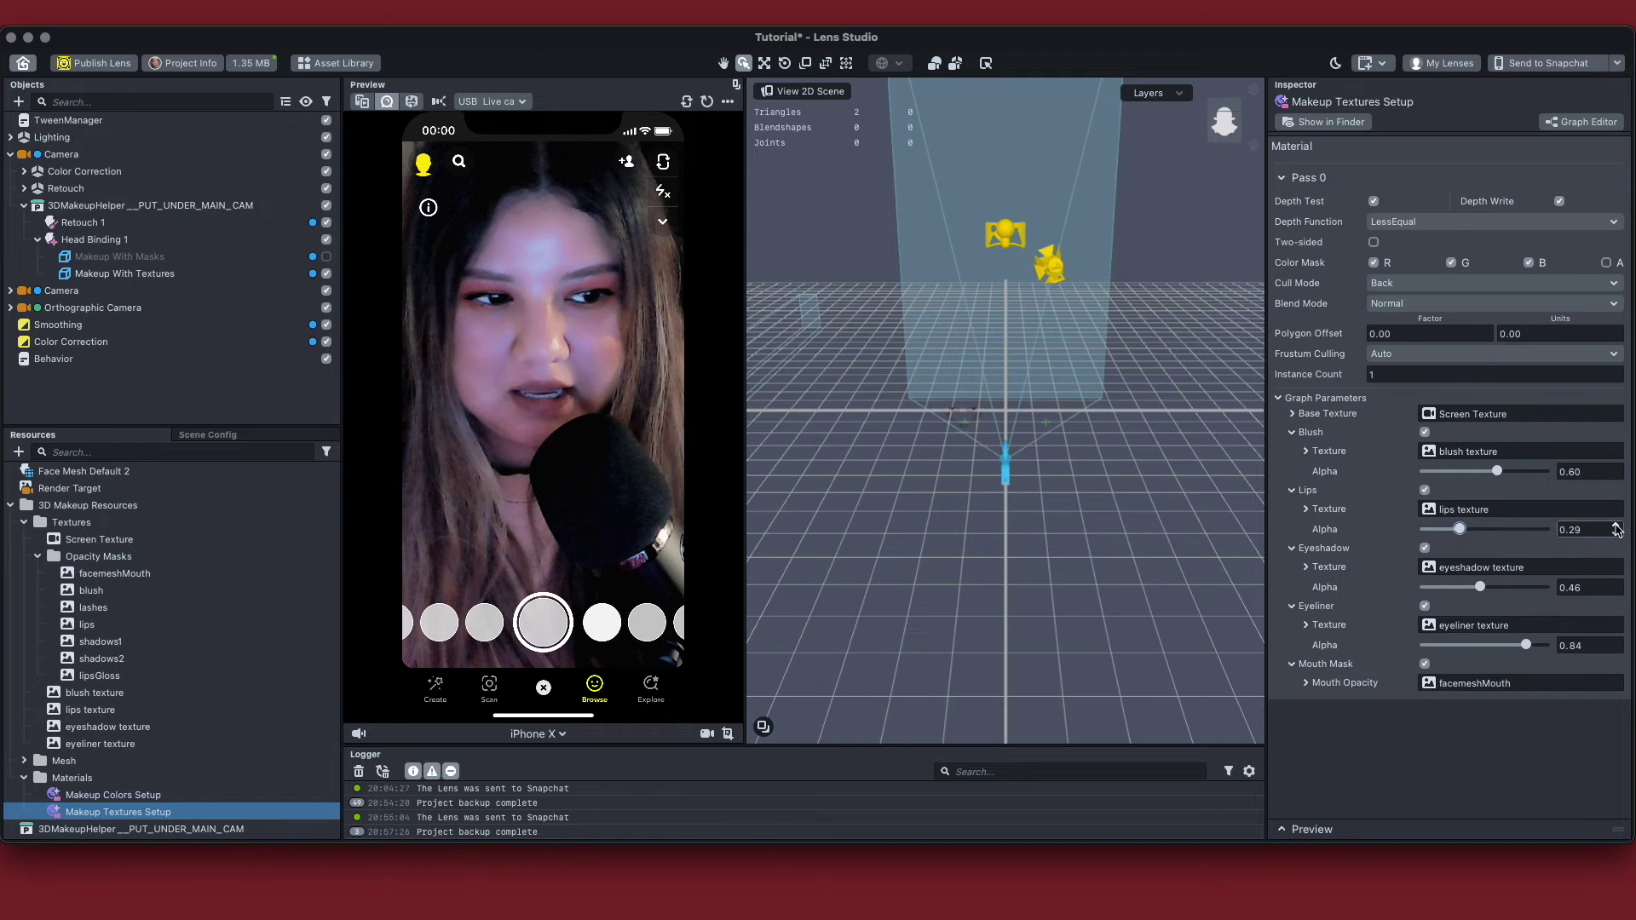
{"action": "left_click", "coordinate": [1616, 526]}
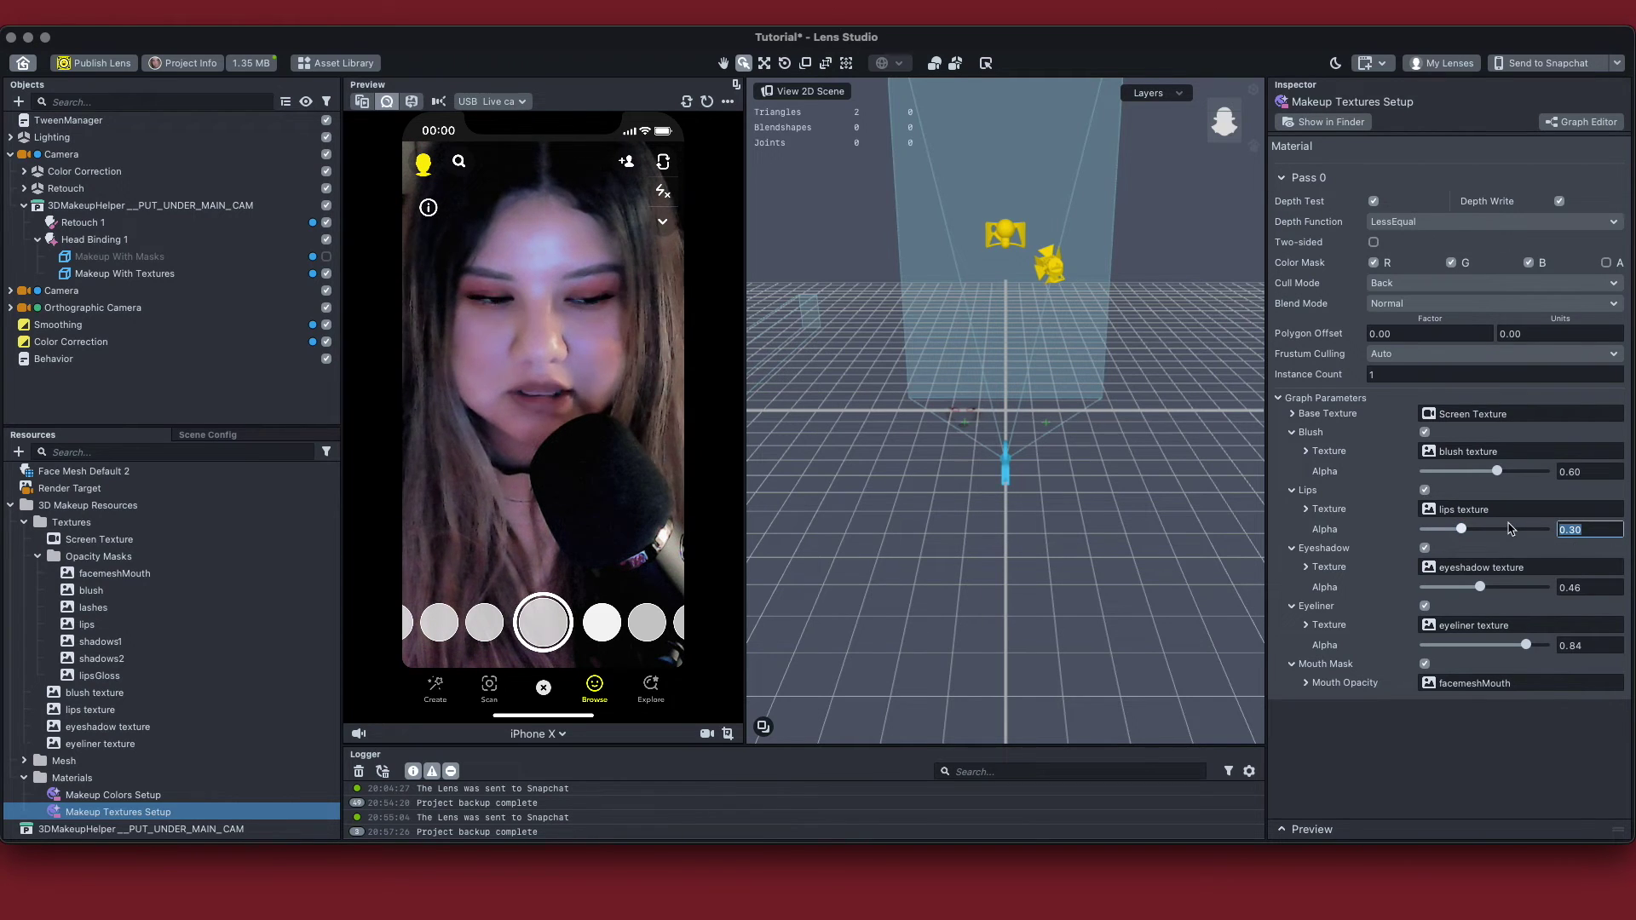
{"action": "left_click_drag", "start_coordinate": [1526, 645], "coordinate": [1491, 646]}
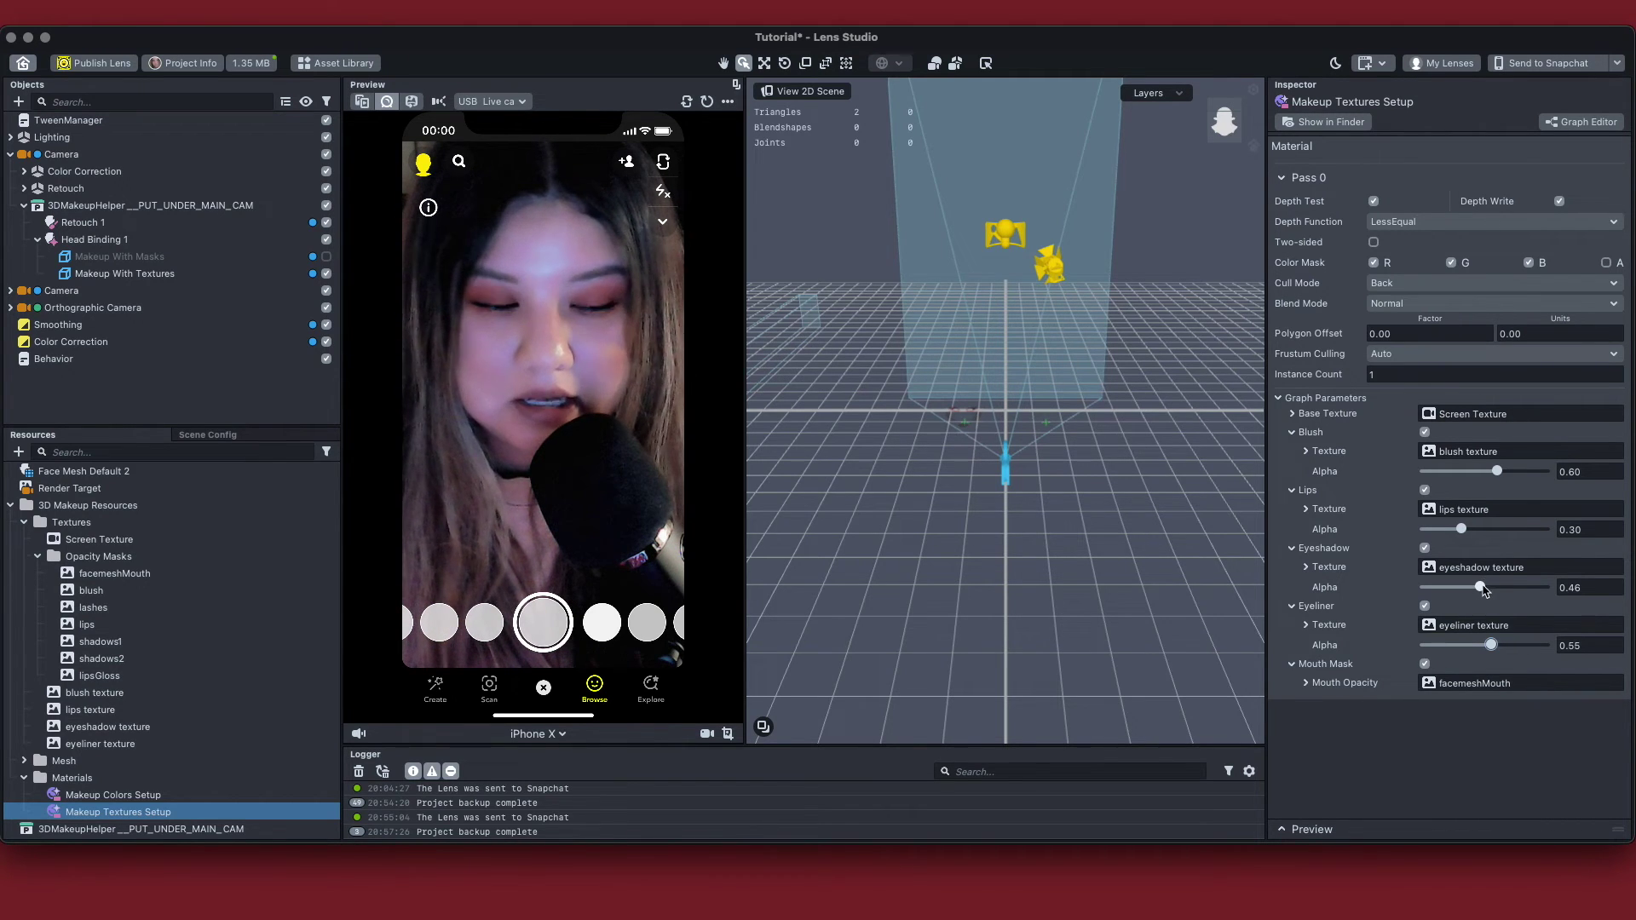
{"action": "left_click_drag", "start_coordinate": [1481, 588], "coordinate": [1476, 589]}
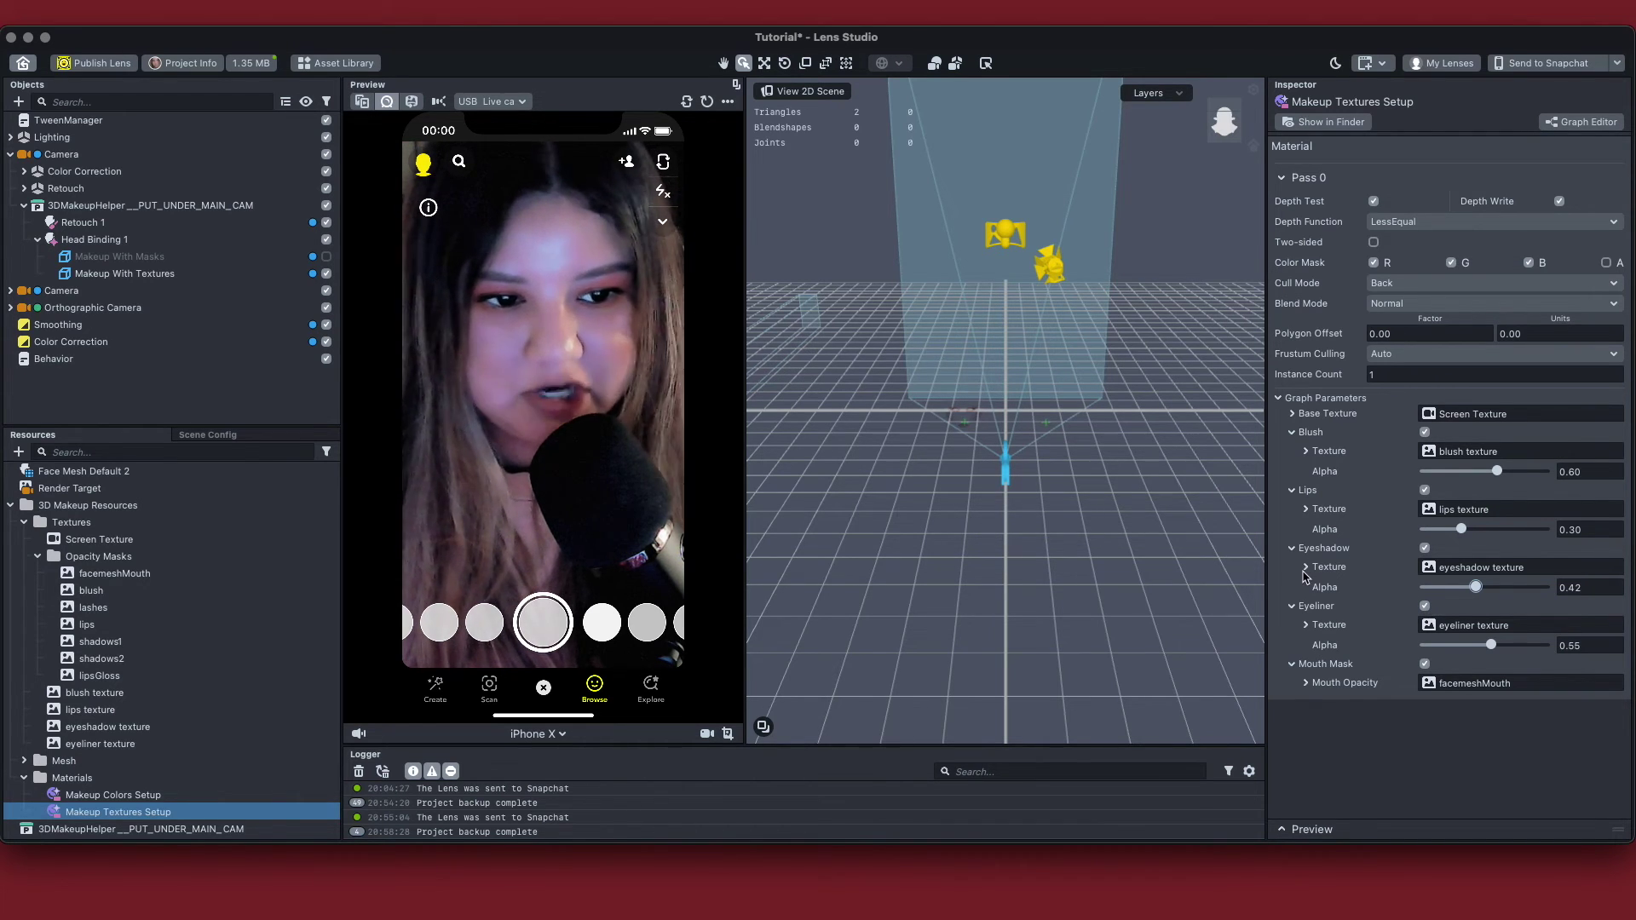
Disable textured Lips and Eyeliner and make Makeup With Masks visible again
{"action": "left_click", "coordinate": [1425, 491]}
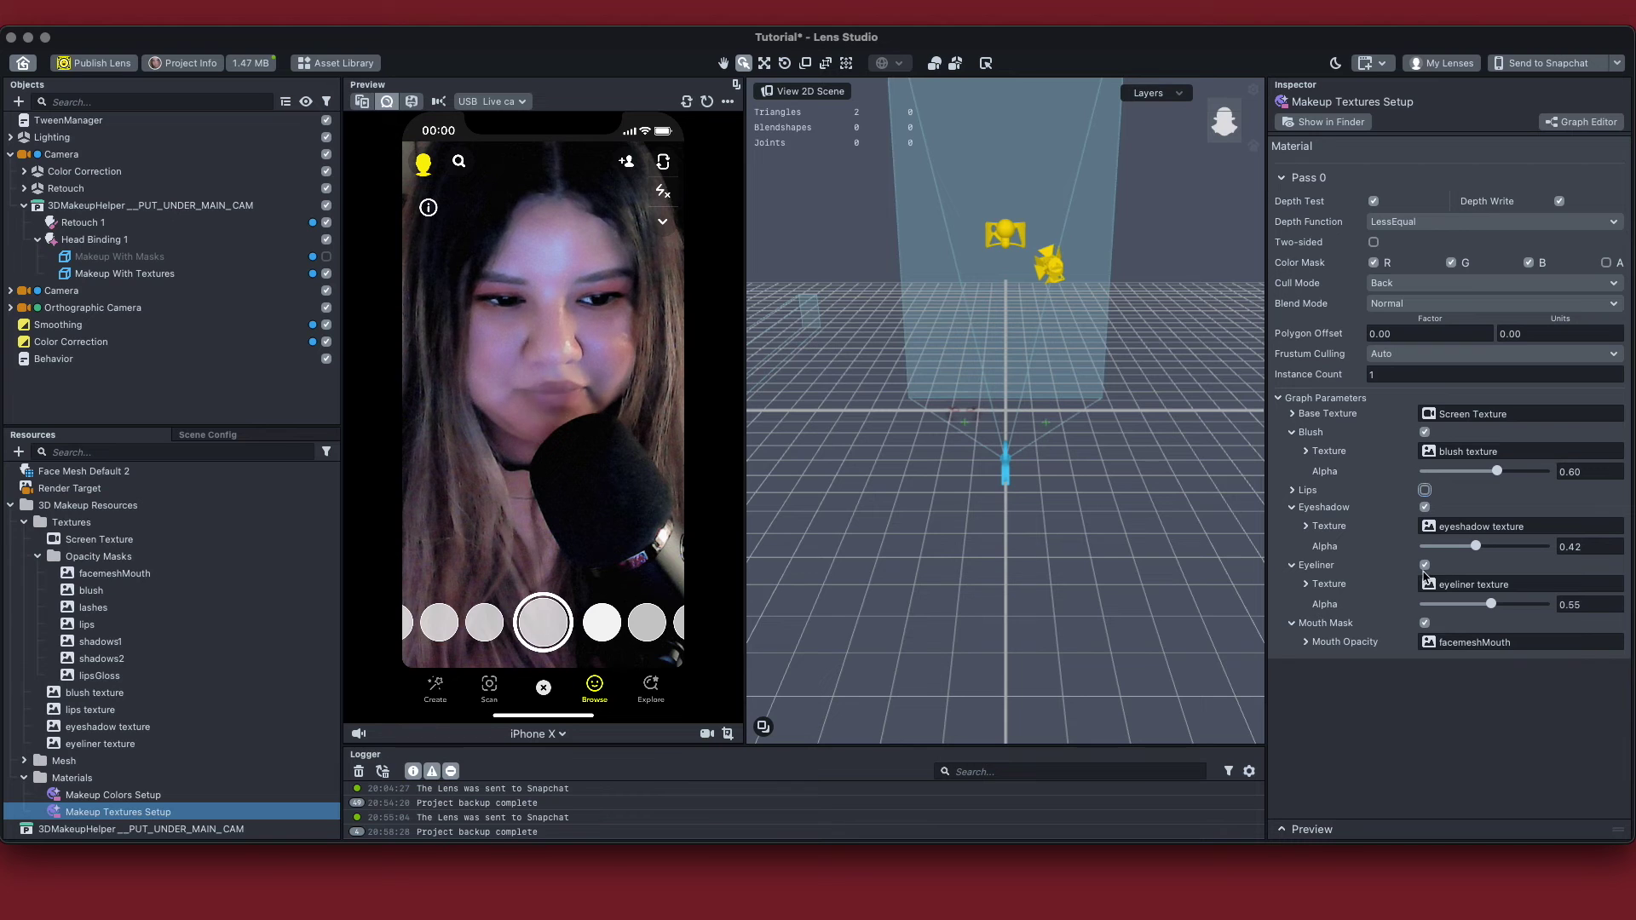
{"action": "left_click", "coordinate": [1424, 566]}
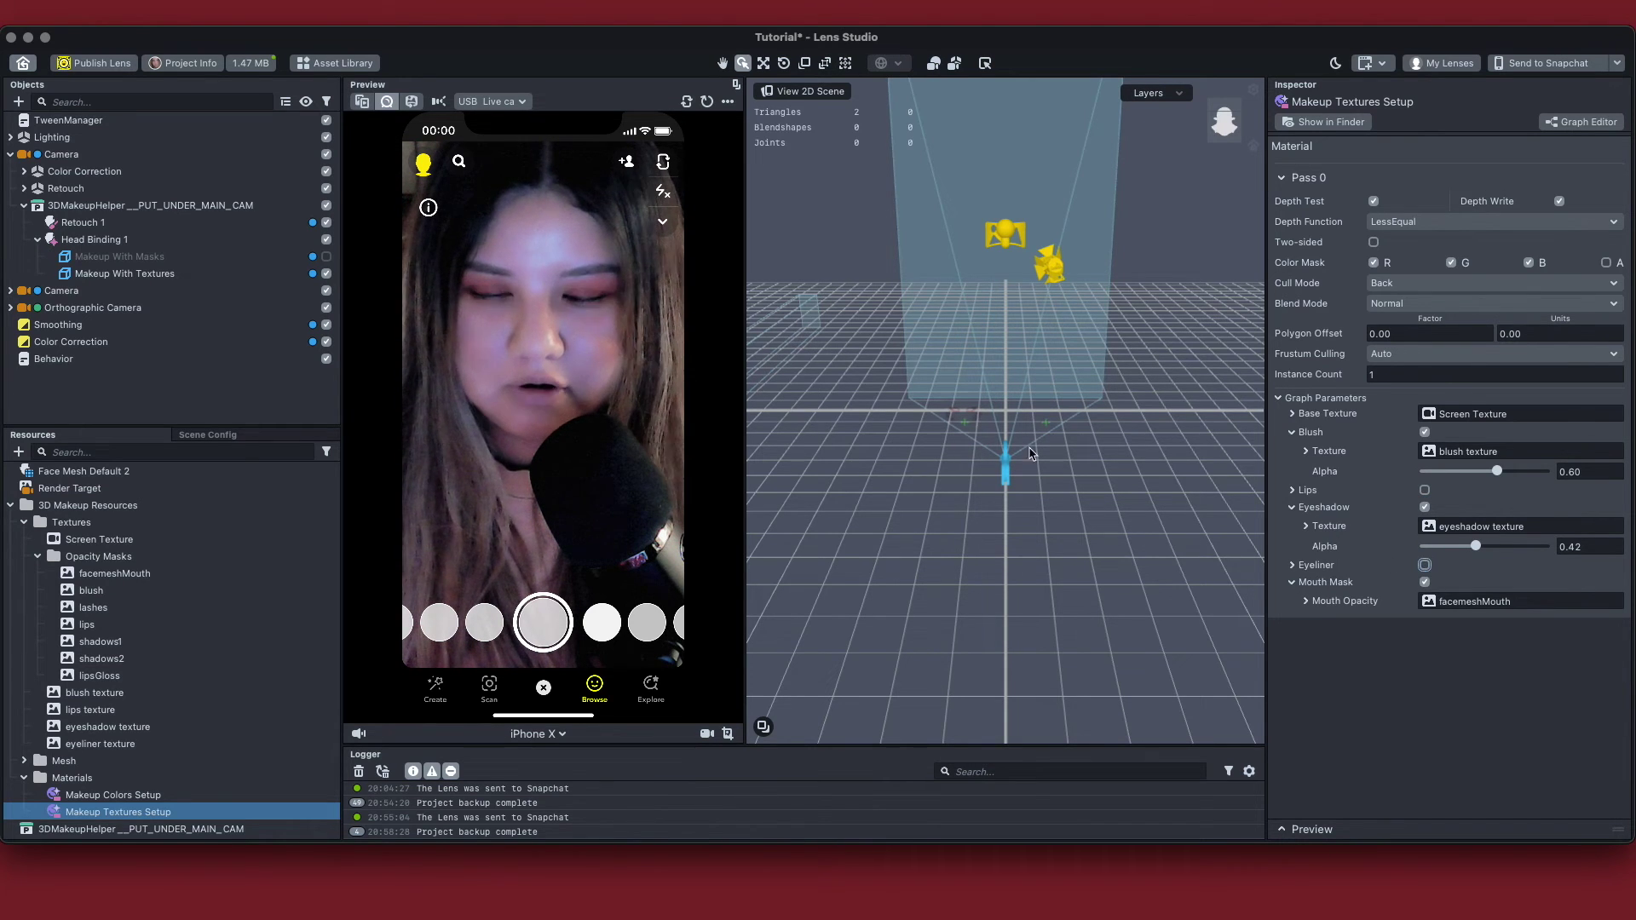
{"action": "left_click", "coordinate": [327, 257]}
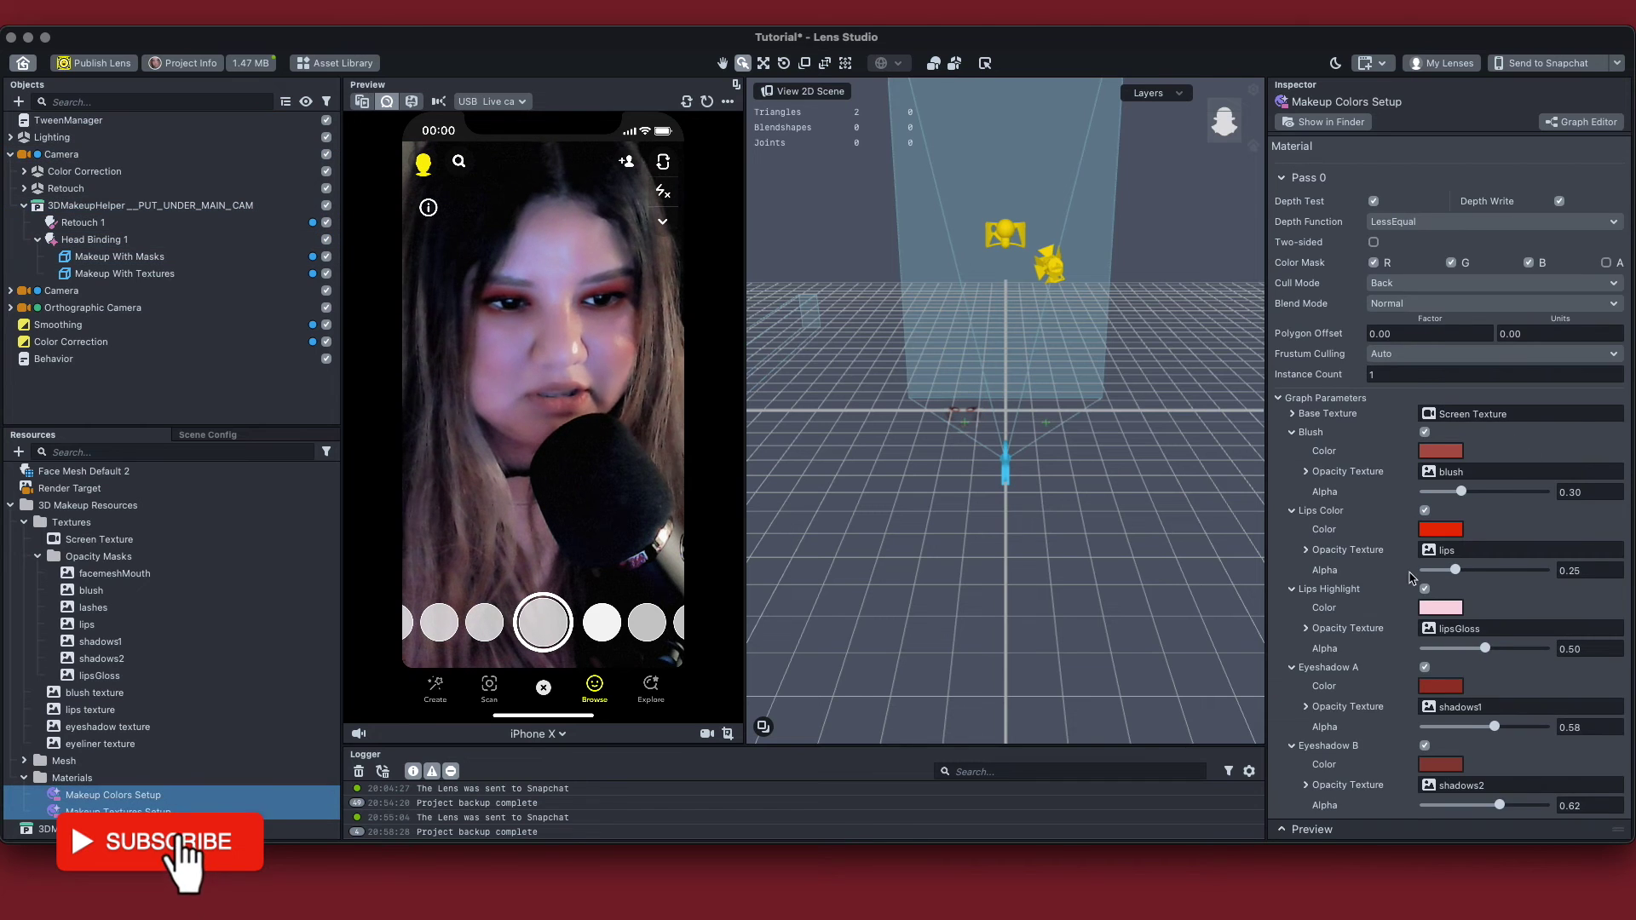
Turn off Eyeshadow B, dim Eyeshadow A to 0.30, and lower the textured eyeshadow alpha to 0.28
{"action": "scroll", "coordinate": [1483, 643], "scroll_direction": "down", "scroll_amount": 5}
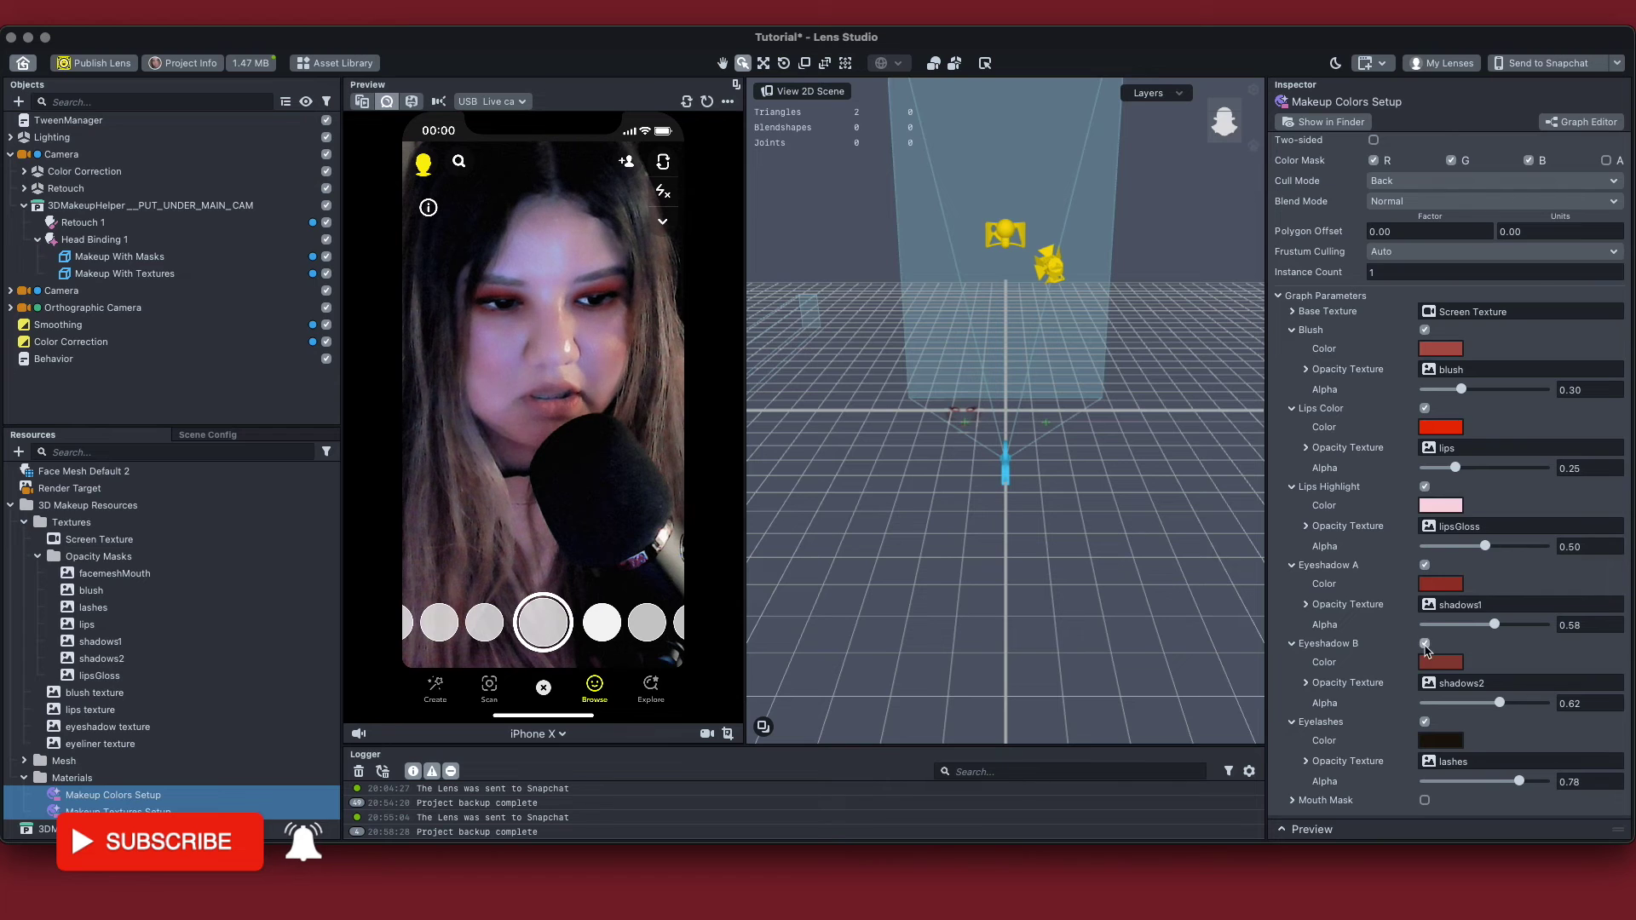
{"action": "left_click", "coordinate": [1425, 644]}
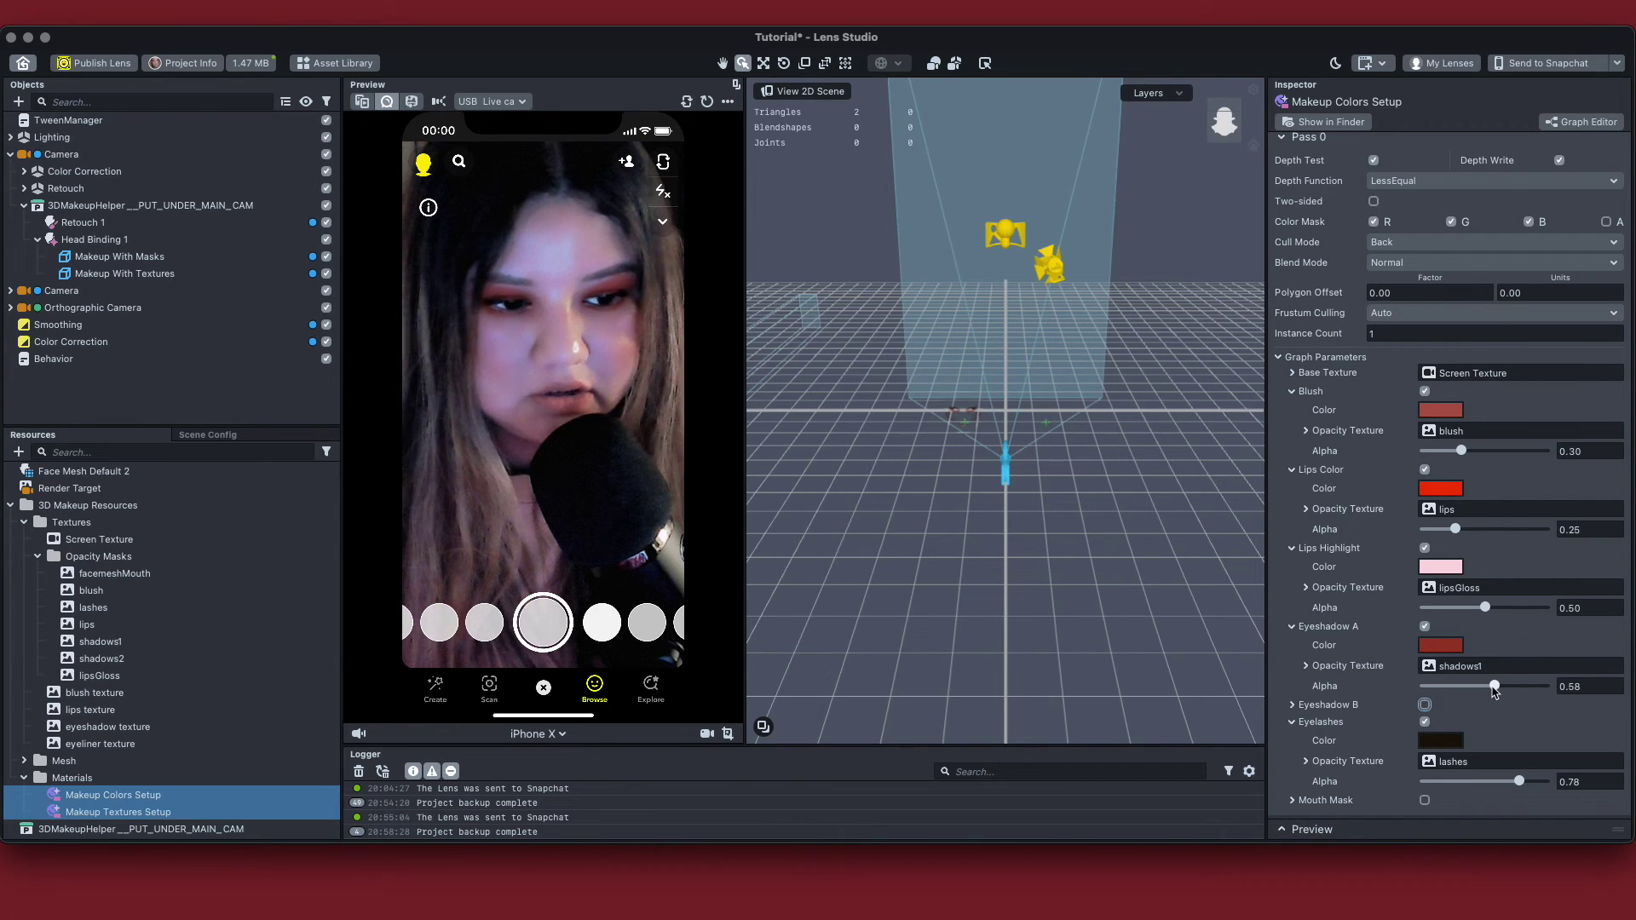
{"action": "left_click_drag", "start_coordinate": [1494, 687], "coordinate": [1462, 689]}
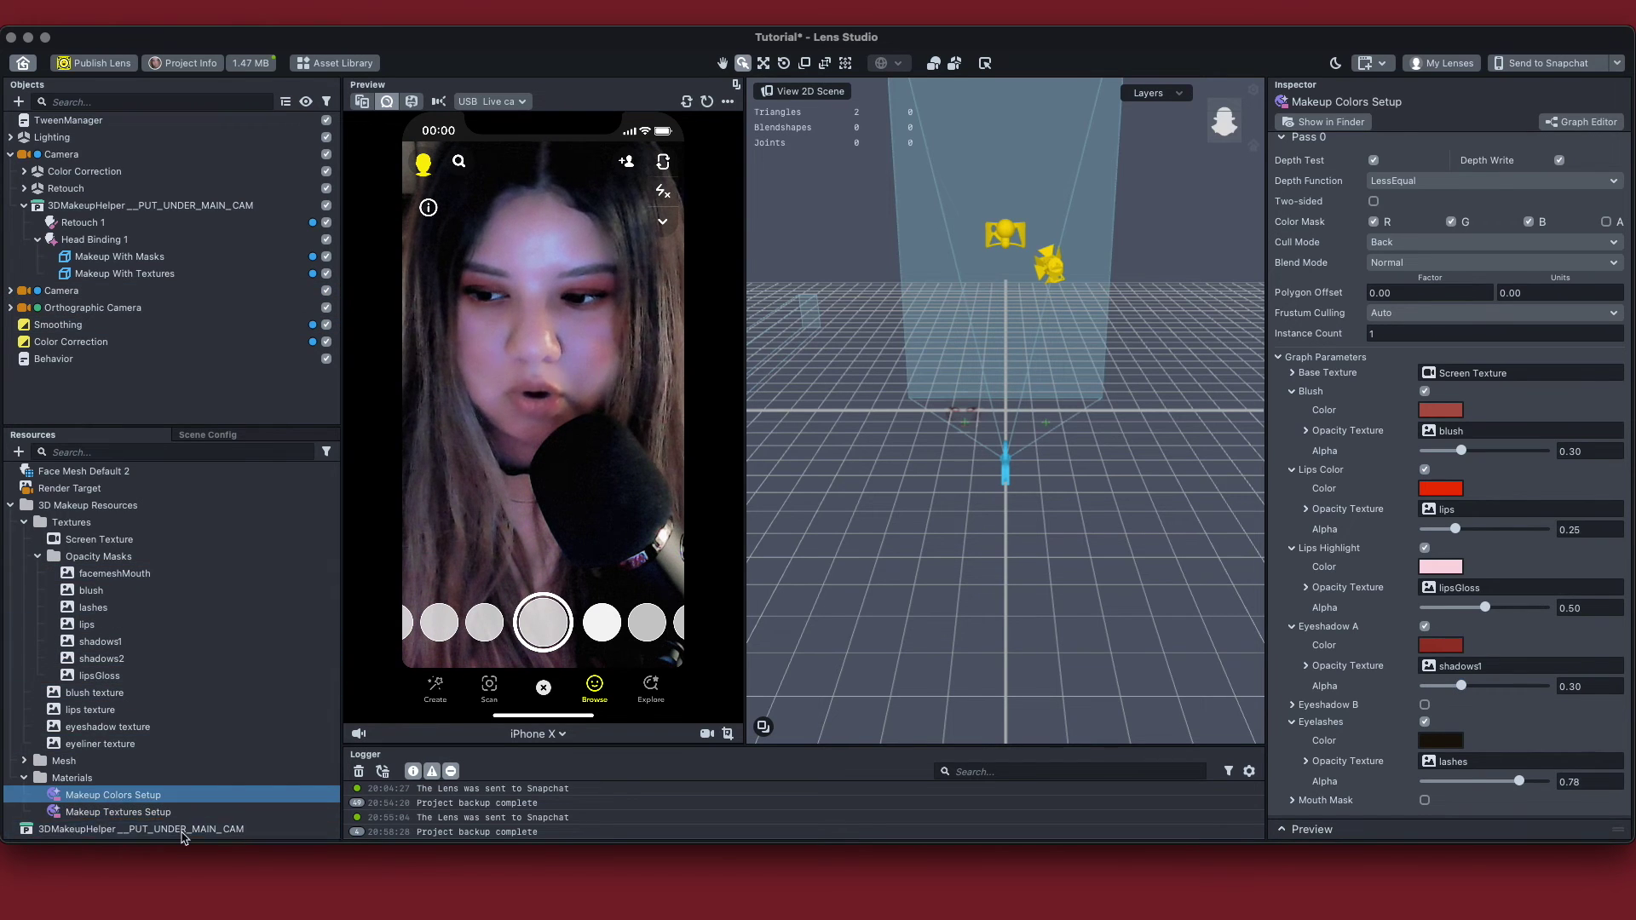
{"action": "left_click", "coordinate": [191, 817]}
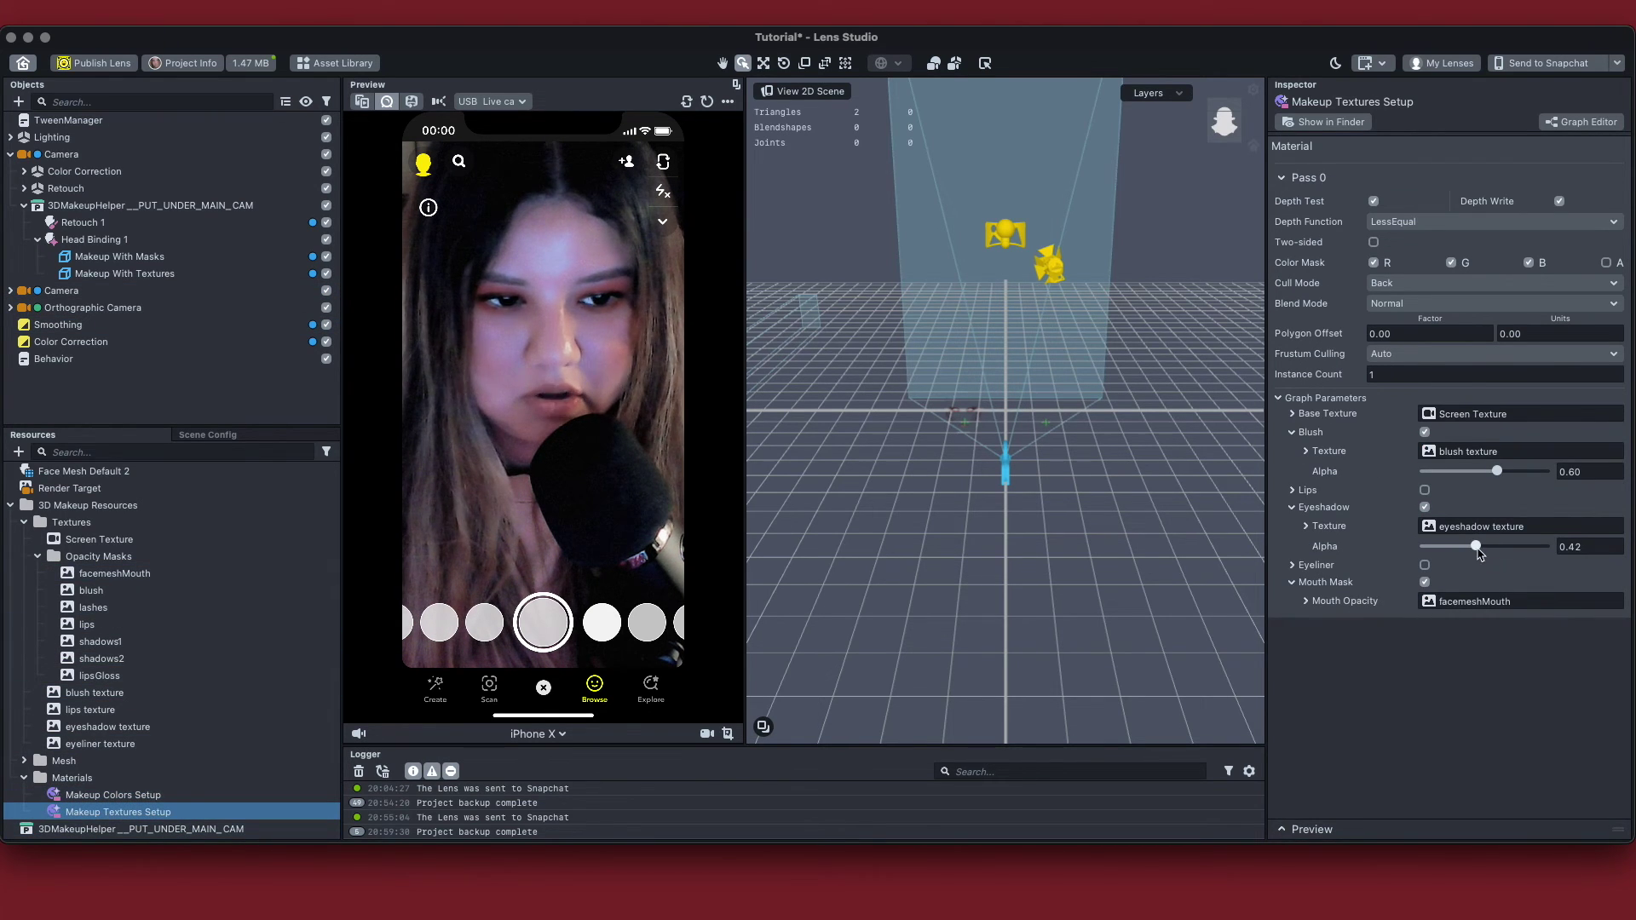
{"action": "left_click_drag", "start_coordinate": [1477, 550], "coordinate": [1459, 550]}
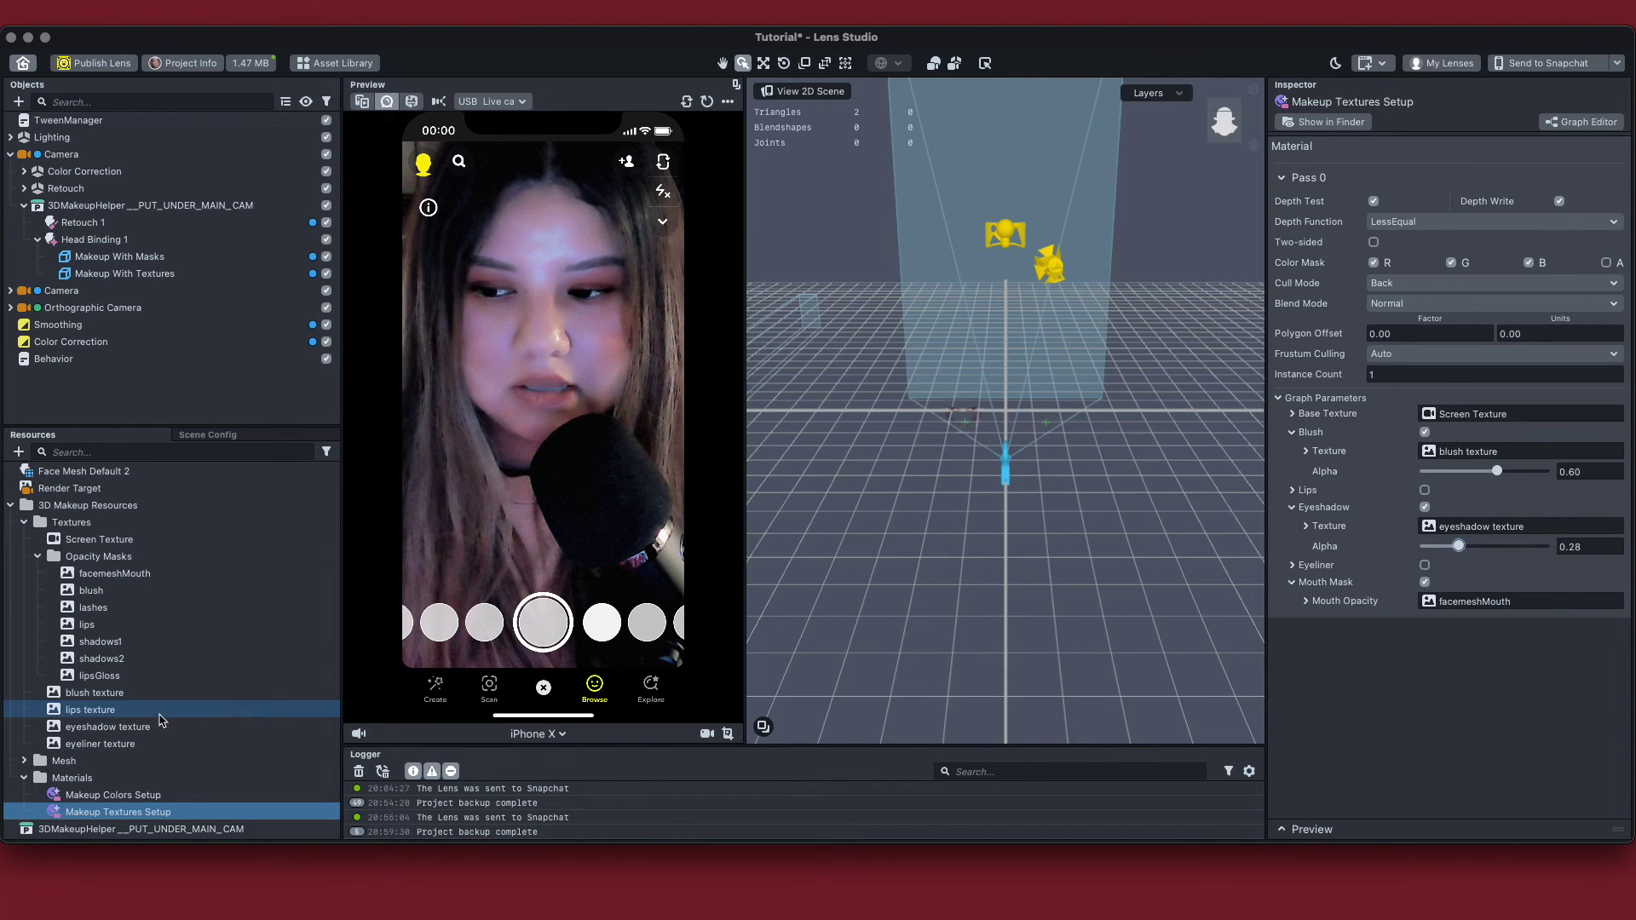
Disable Lips Highlight, raise Eyelashes alpha to 0.80, and send the lens to Snapchat
{"action": "left_click", "coordinate": [177, 798]}
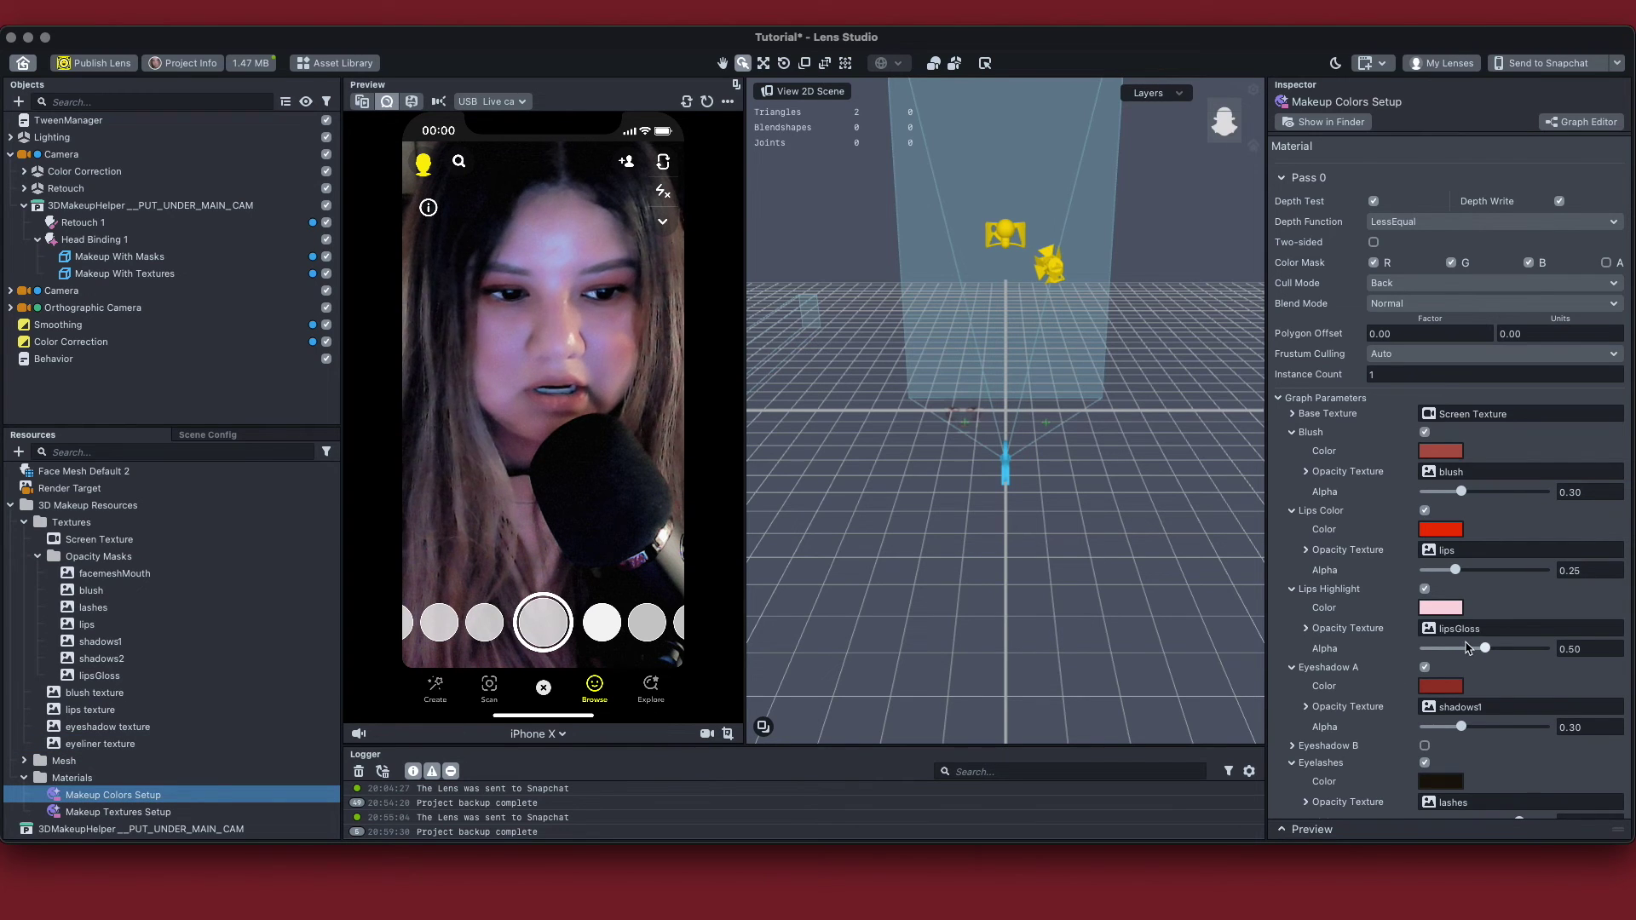
{"action": "left_click", "coordinate": [1425, 589]}
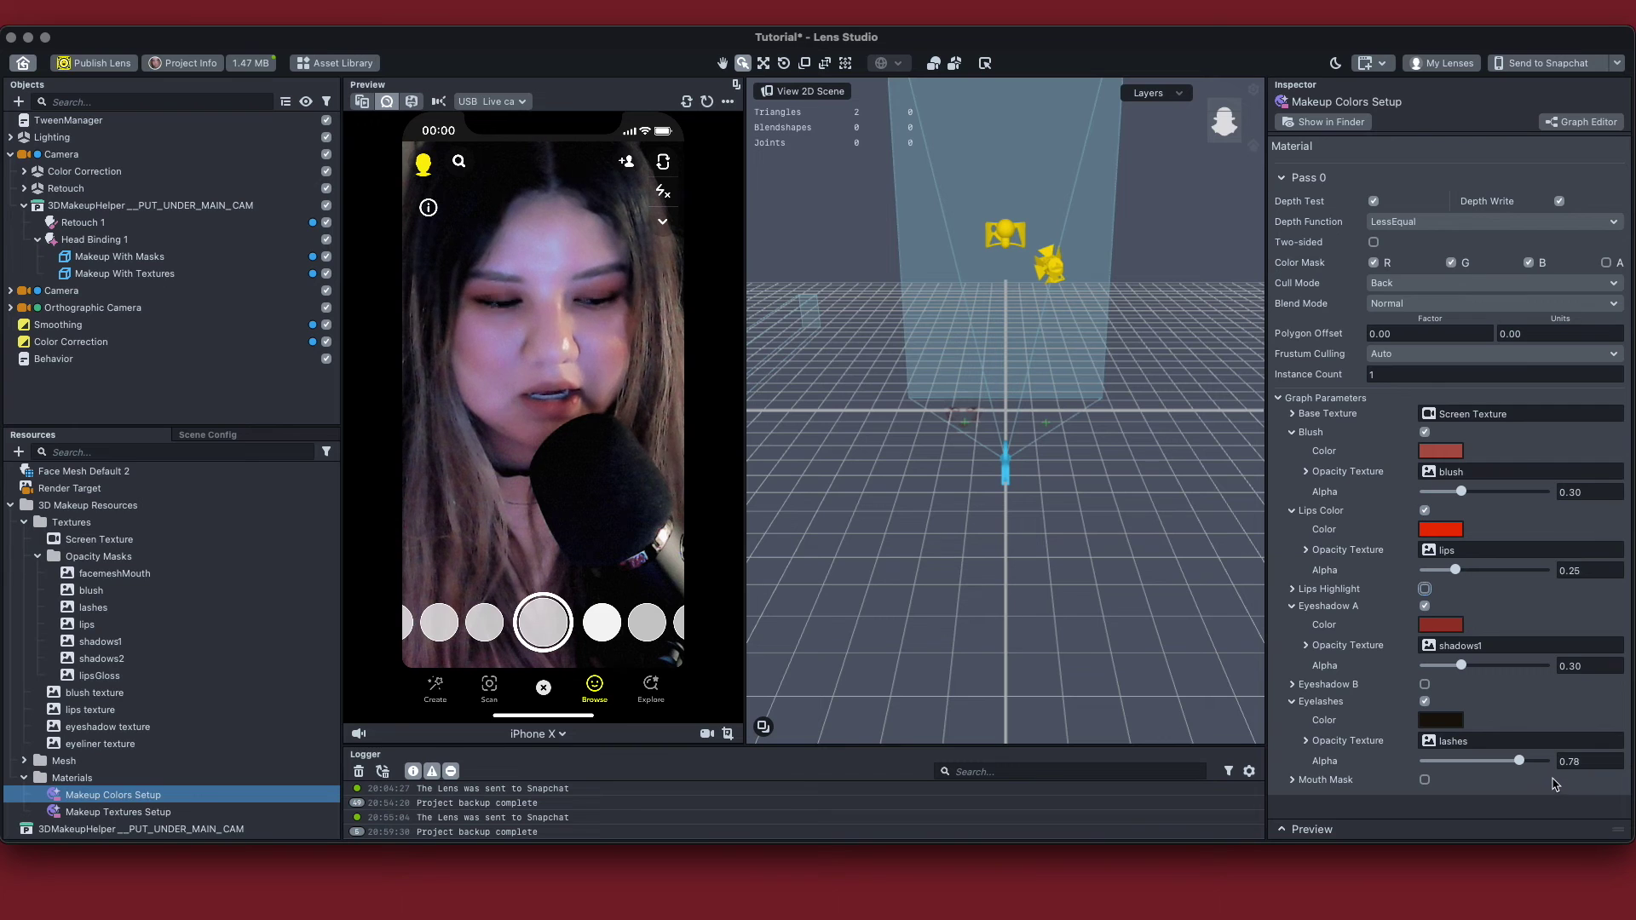
{"action": "left_click_drag", "start_coordinate": [1519, 763], "coordinate": [1521, 764]}
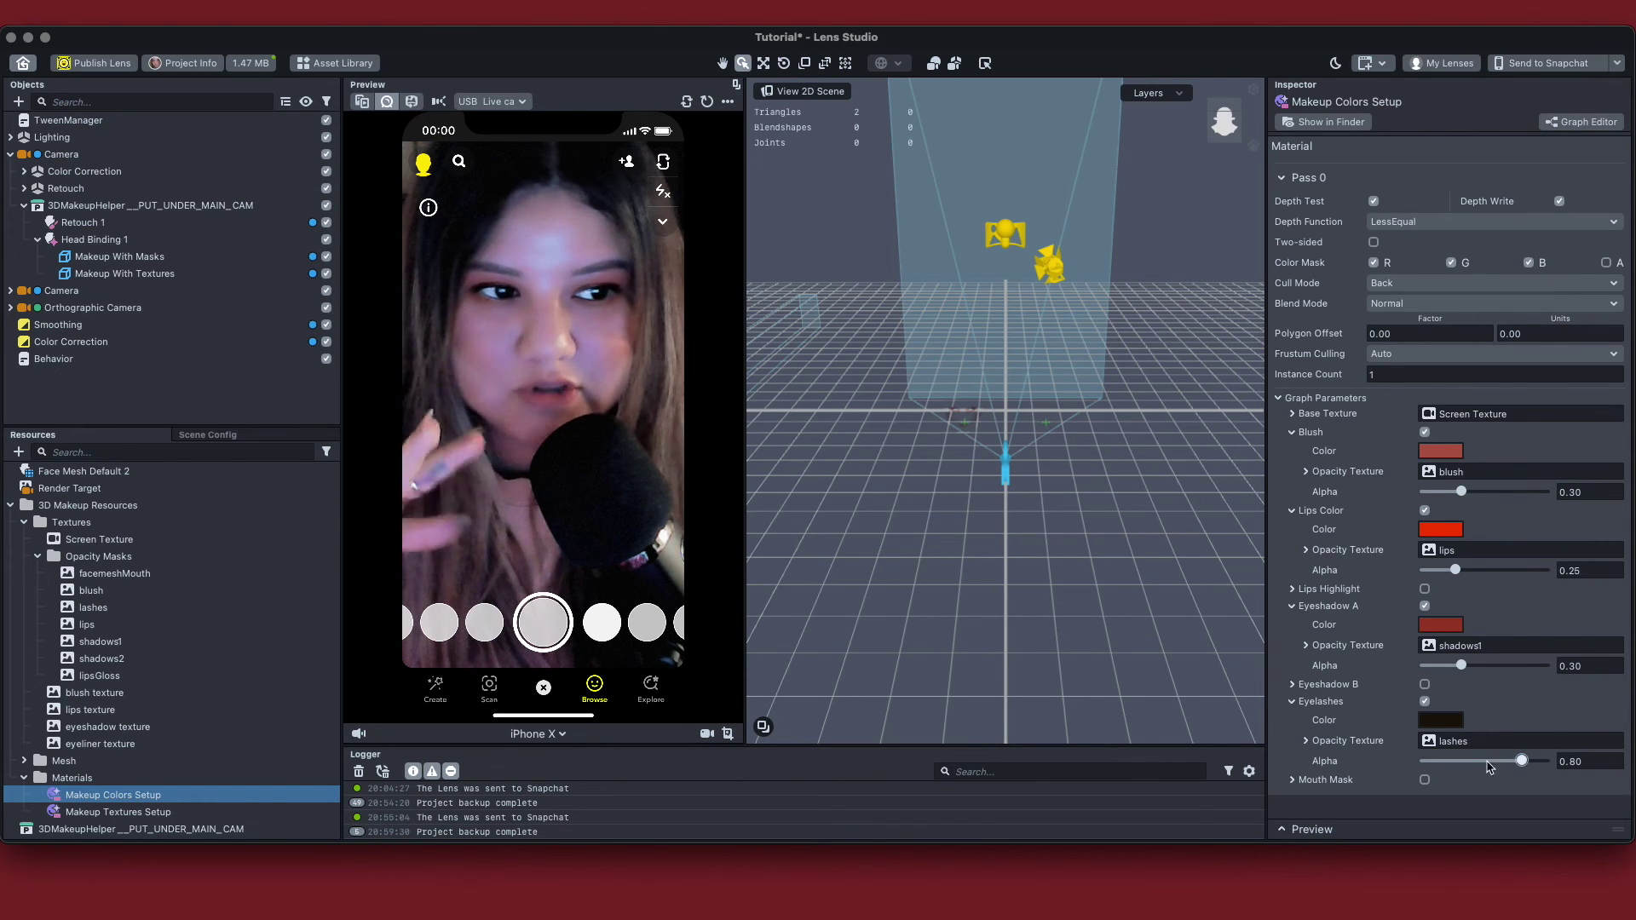
{"action": "left_click", "coordinate": [1536, 64]}
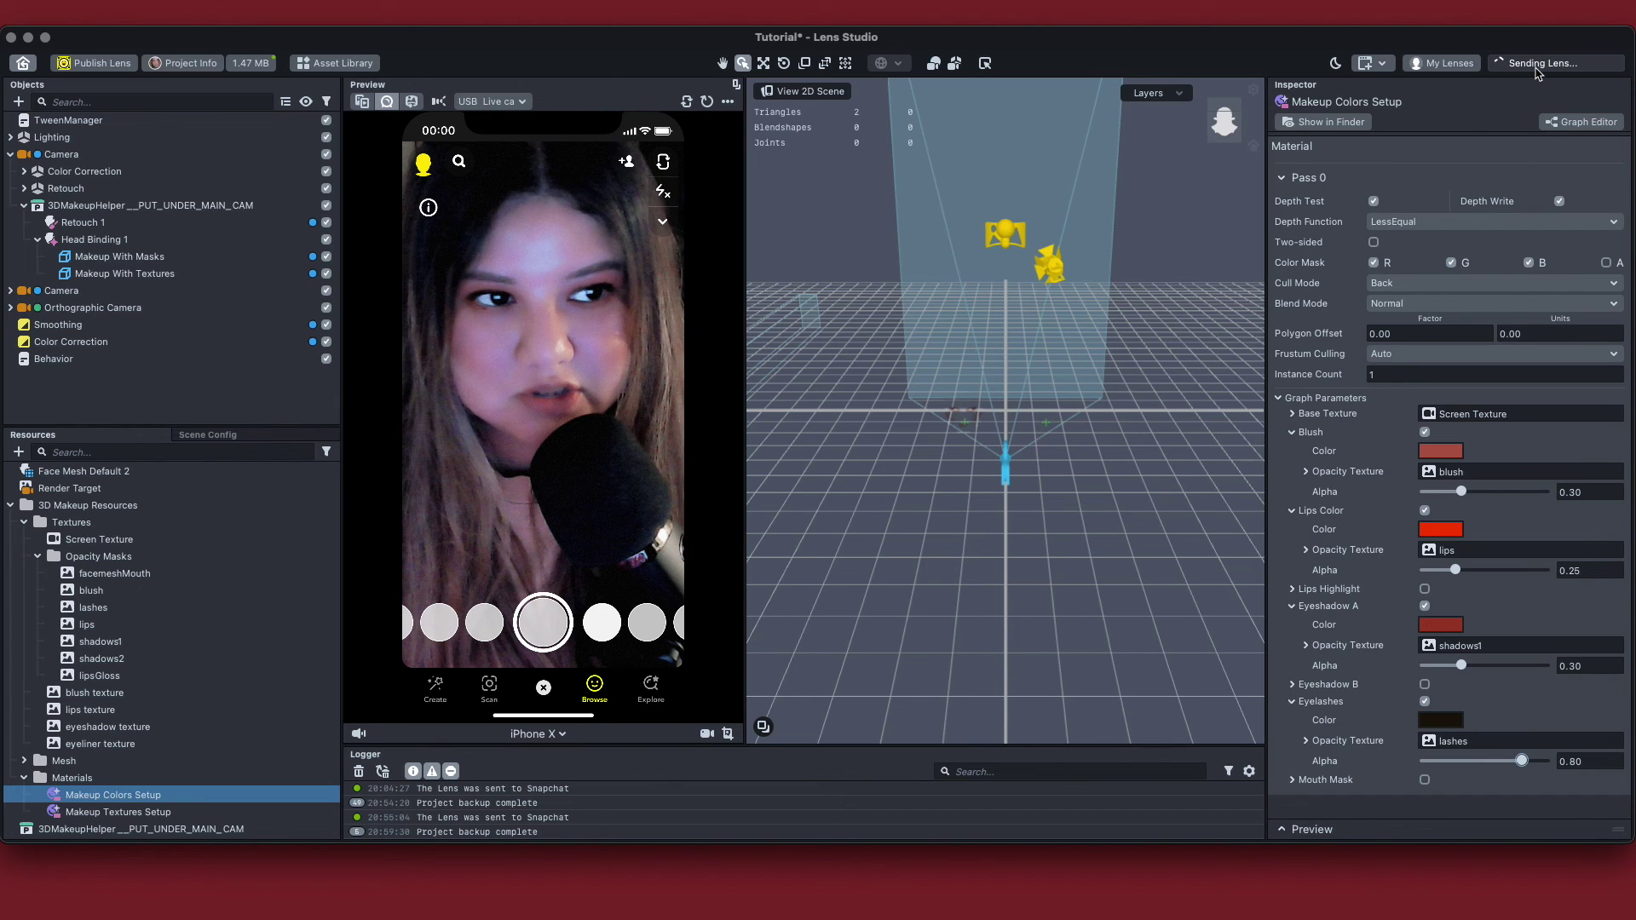